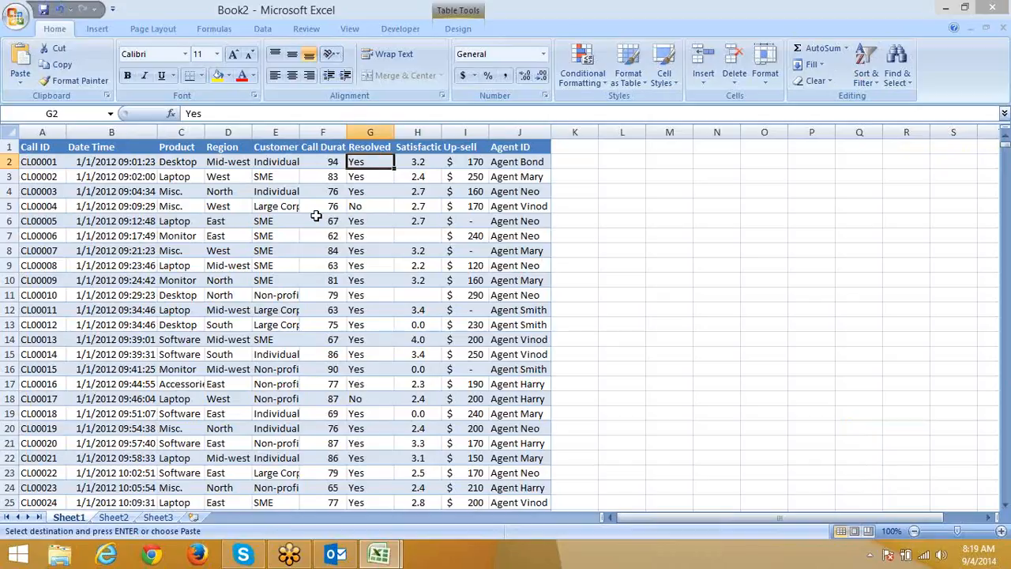
Clear the cells D9:G19, then undo to restore their contents.
left_click_drag(241, 261, 381, 405)
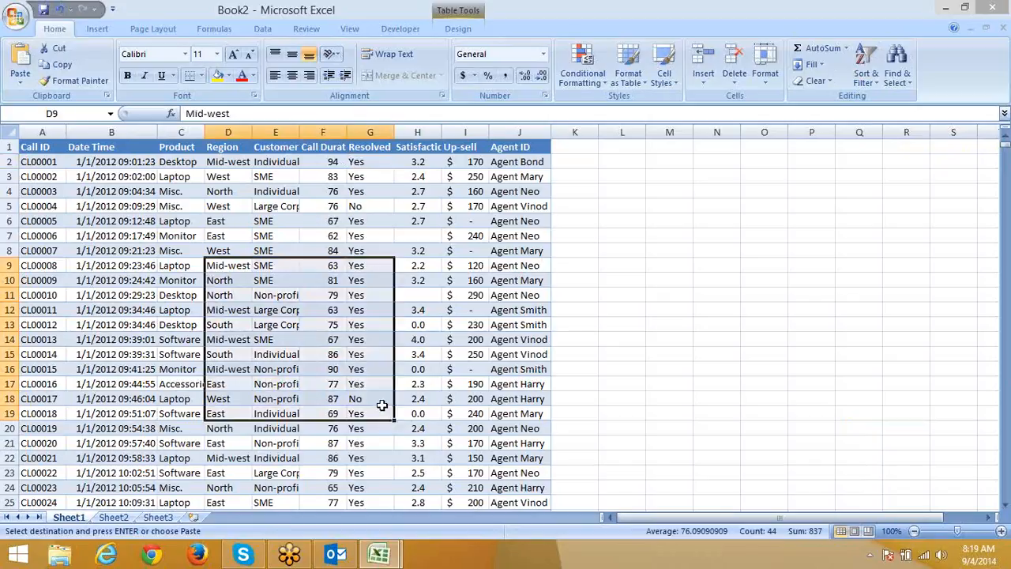
key("Delete")
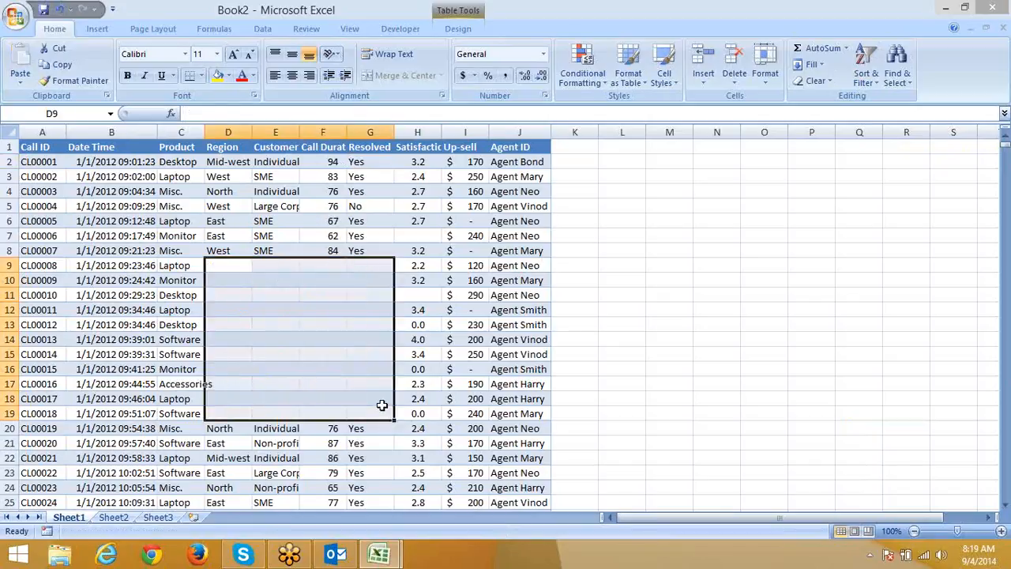
key("ctrl+z")
key("ctrl+c")
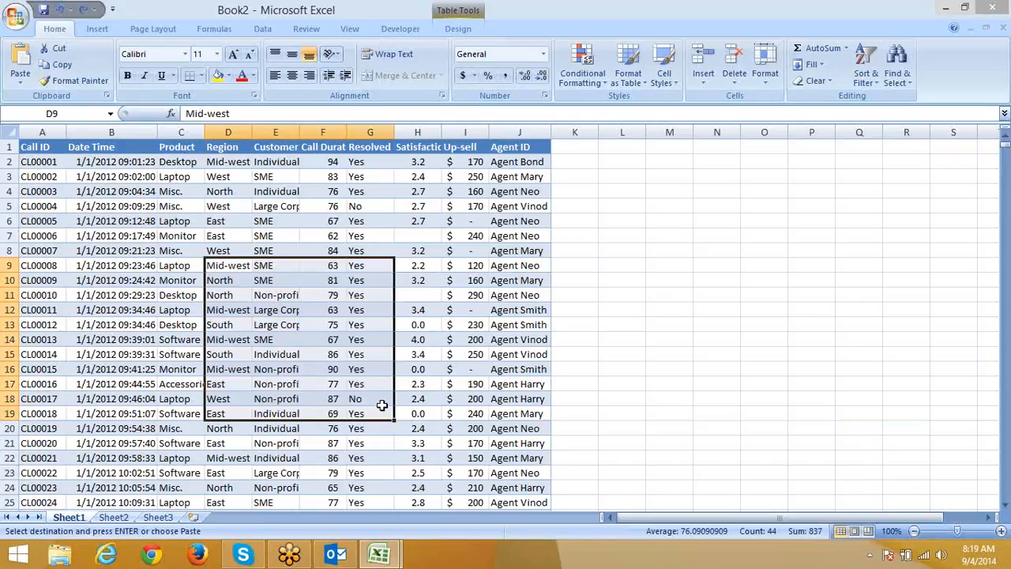
Protect Sheet1 with the password left blank and the default selection permissions.
left_click(435, 264)
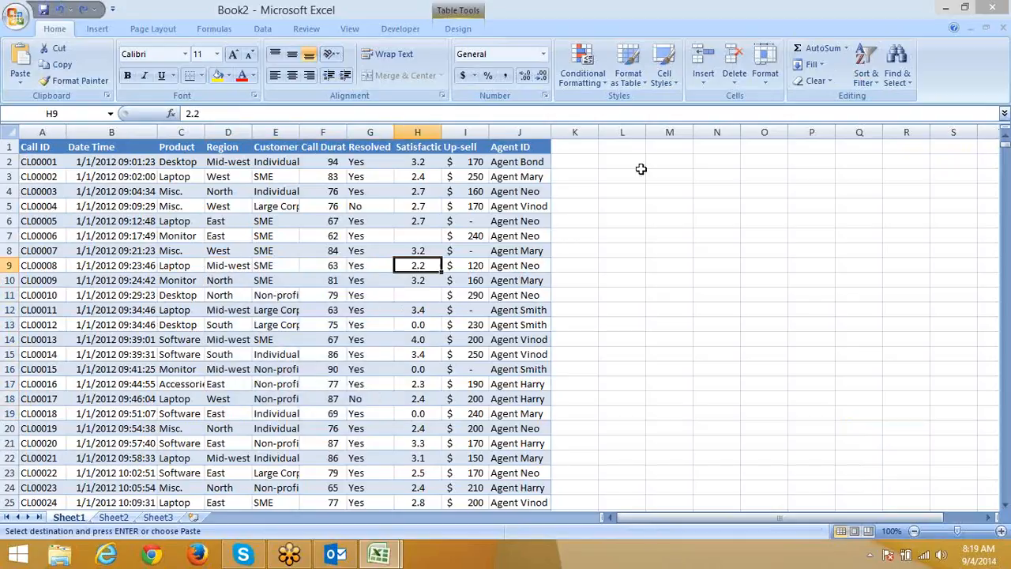
left_click(762, 83)
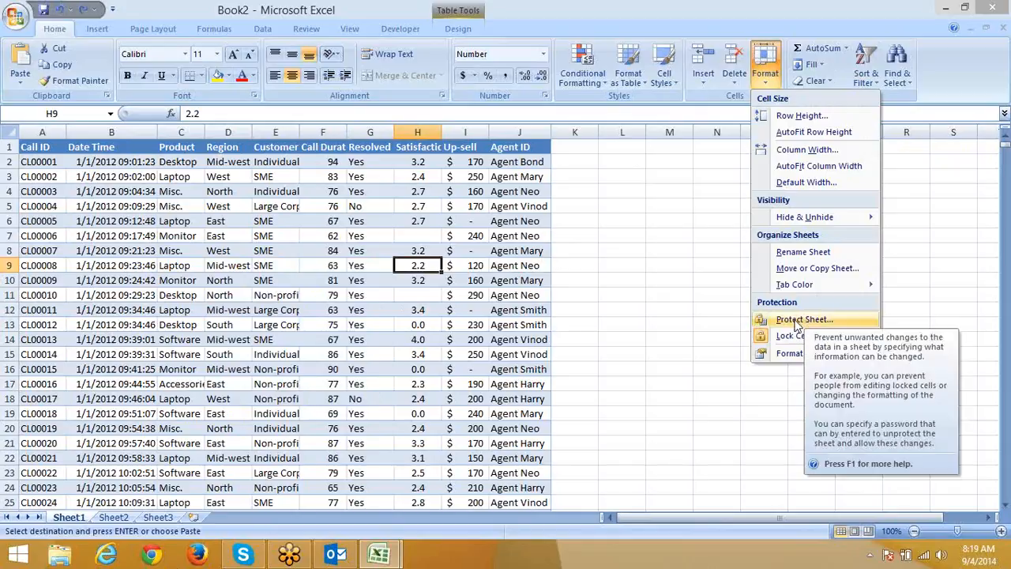
right_click(81, 523)
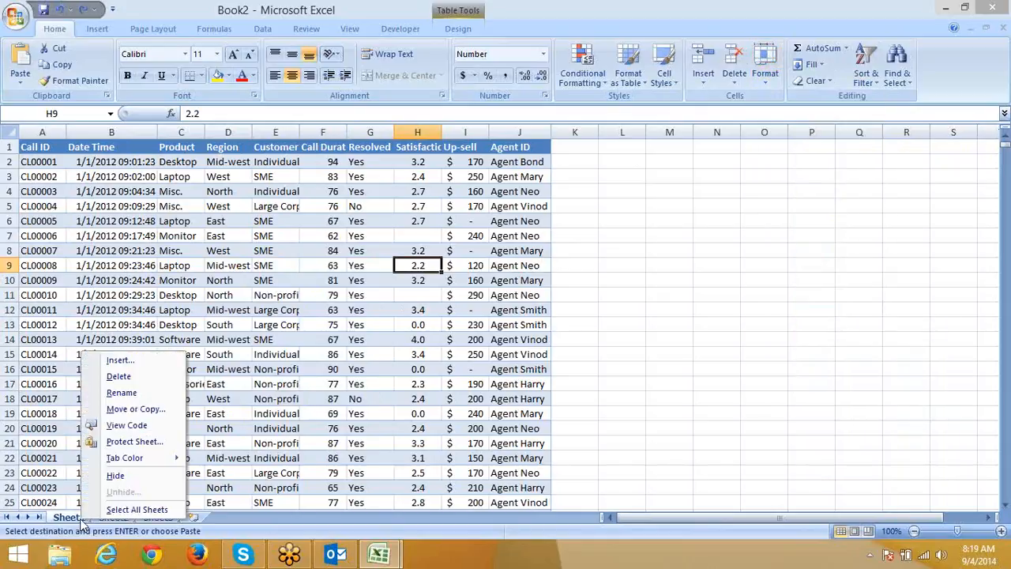
left_click(131, 446)
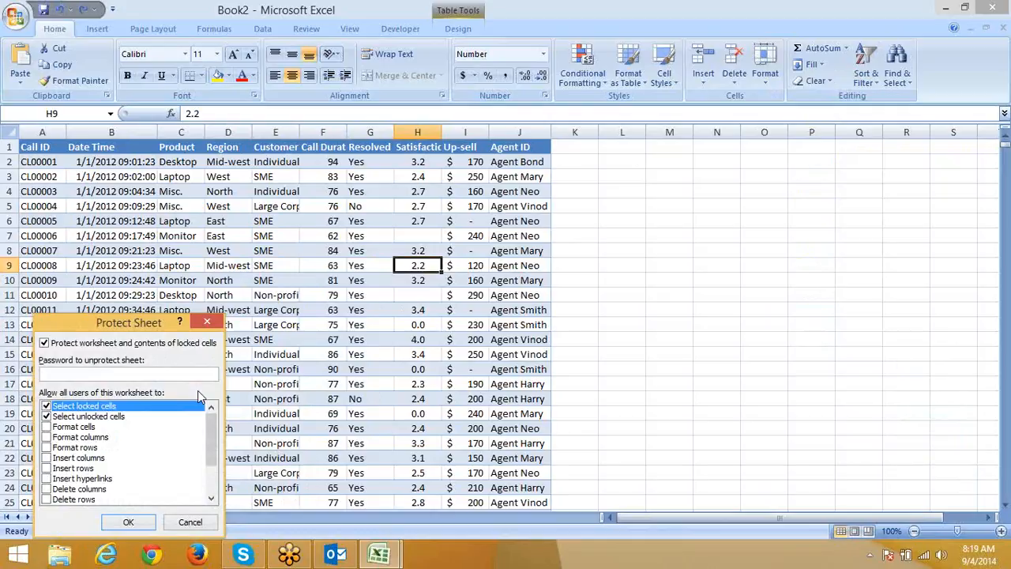
type("••")
key("BackSpace")
key("BackSpace")
type("••")
key("BackSpace")
key("BackSpace")
left_click(128, 522)
left_click(155, 283)
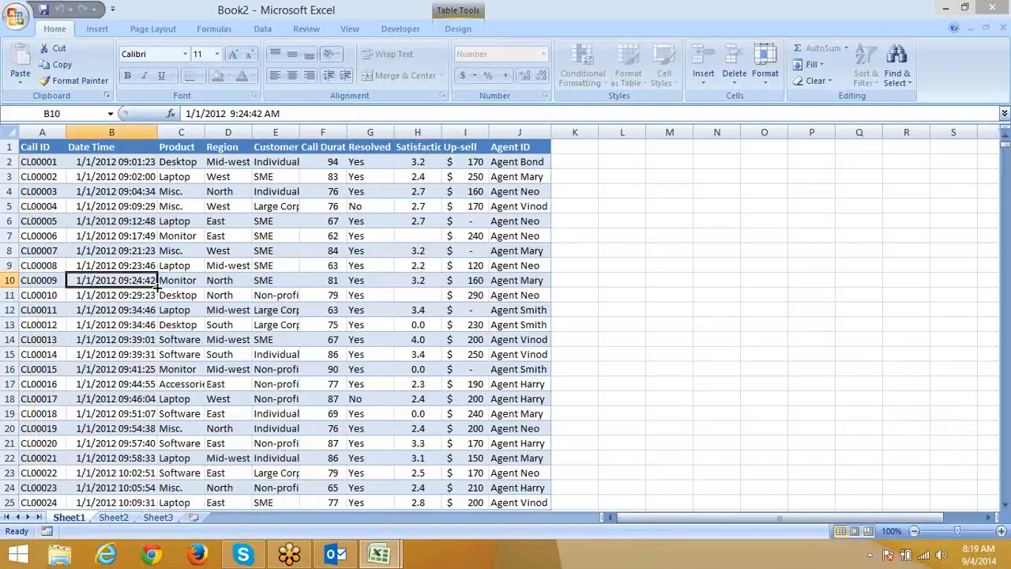
left_click_drag(126, 235, 336, 393)
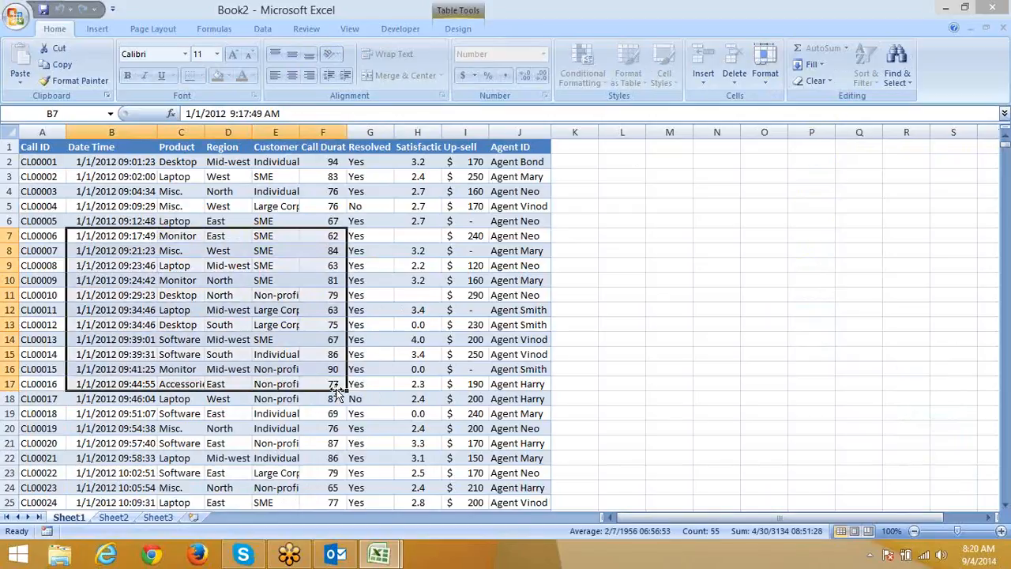
key("Delete")
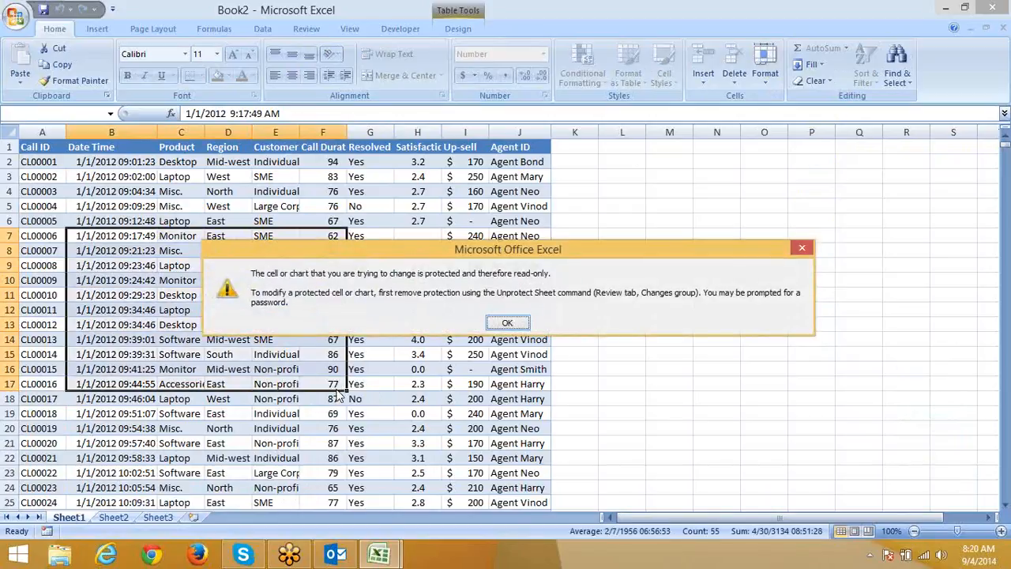
left_click(507, 323)
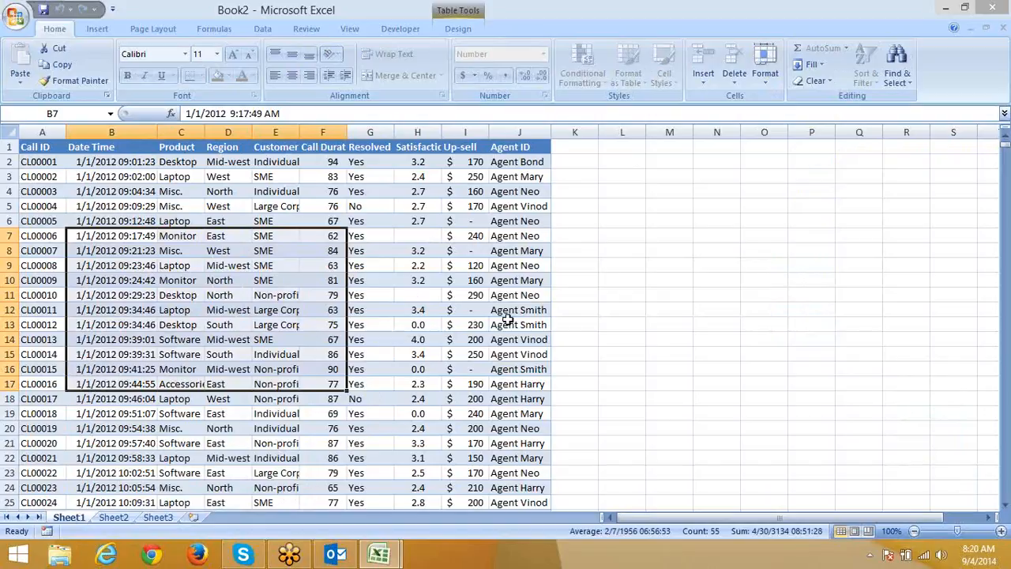
left_click(286, 207)
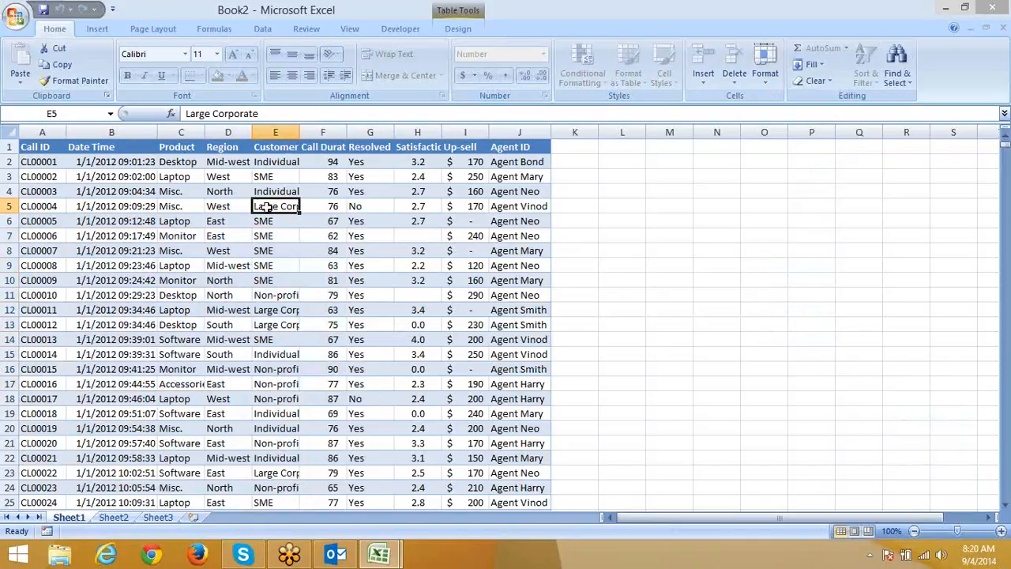
Unprotect Sheet1 from its tab menu, then reopen its Protect Sheet dialog.
right_click(69, 521)
left_click(101, 447)
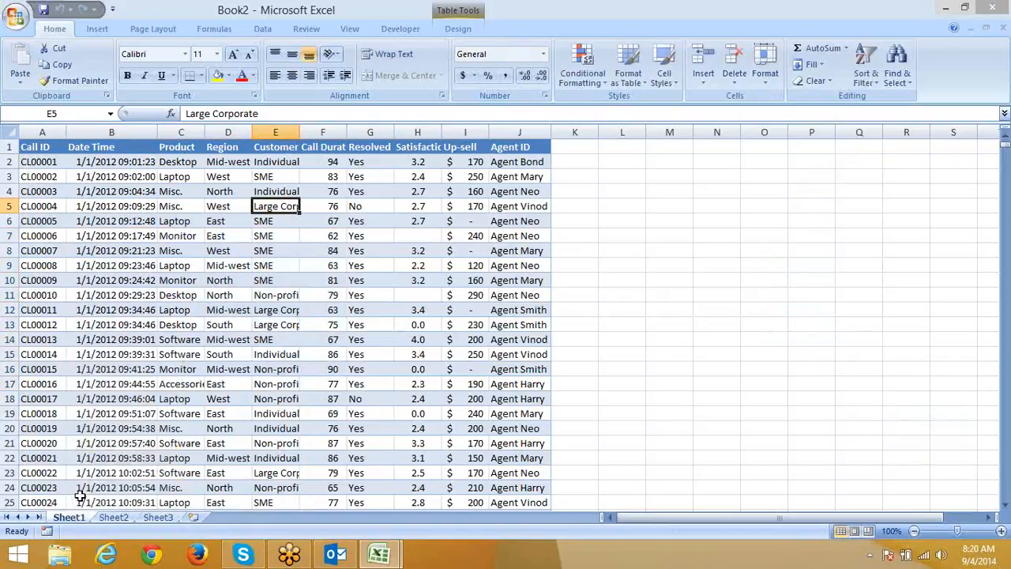
right_click(74, 516)
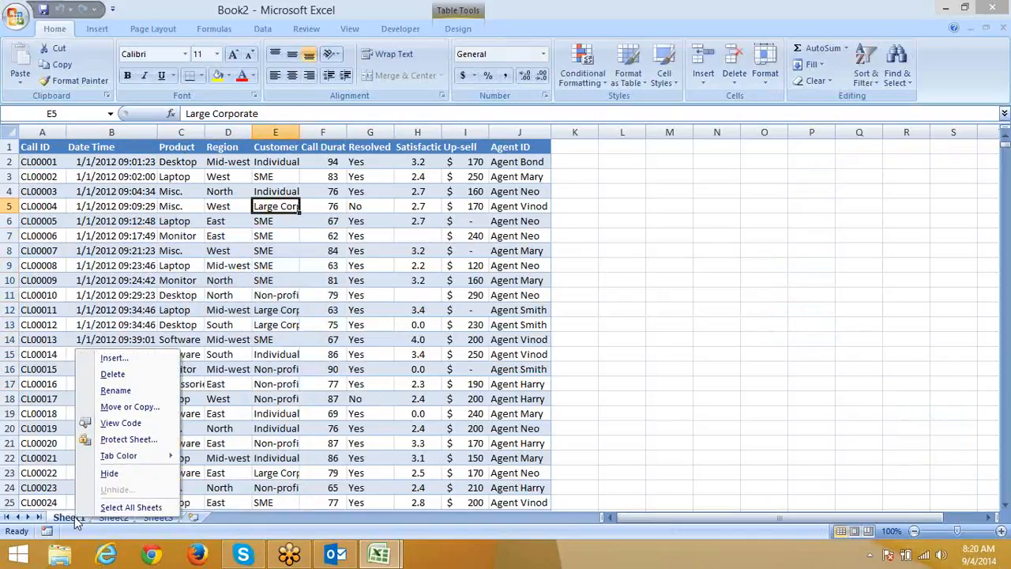
left_click(125, 439)
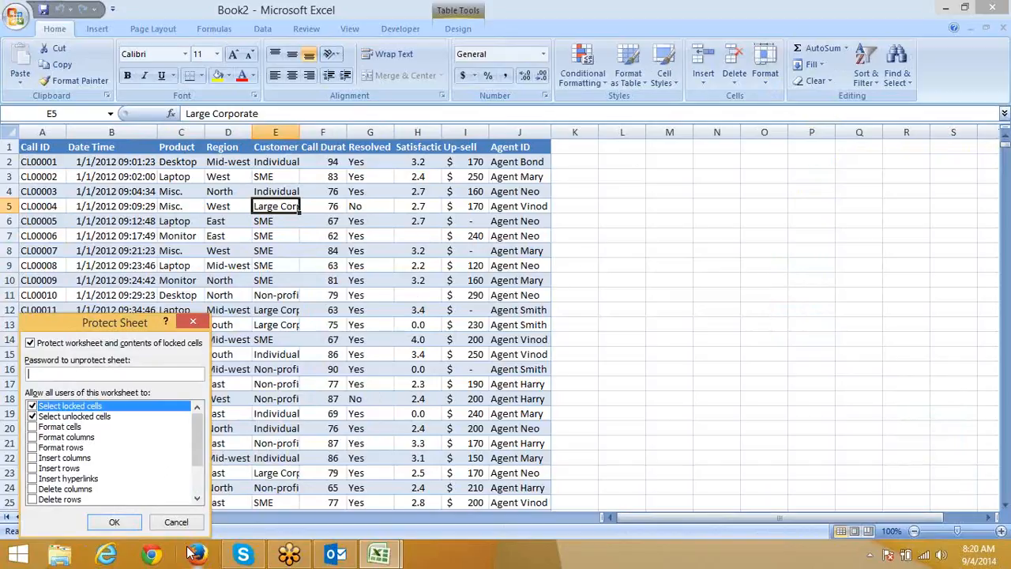
Apply protection to Sheet1 and test selecting cells B4:D12 and G6.
left_click(111, 523)
left_click_drag(110, 196, 243, 310)
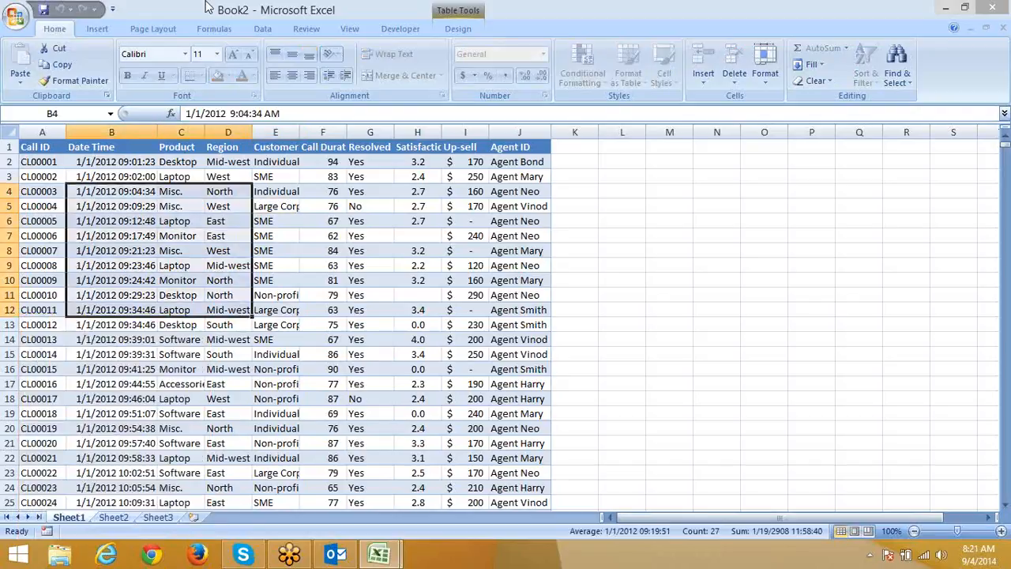
right_click(78, 526)
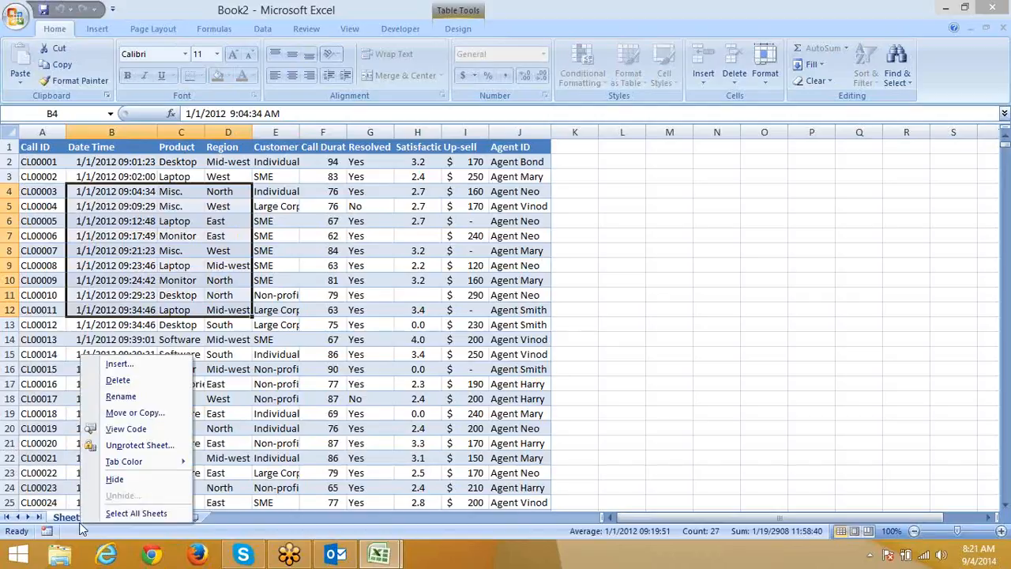
right_click(71, 516)
left_click(19, 163)
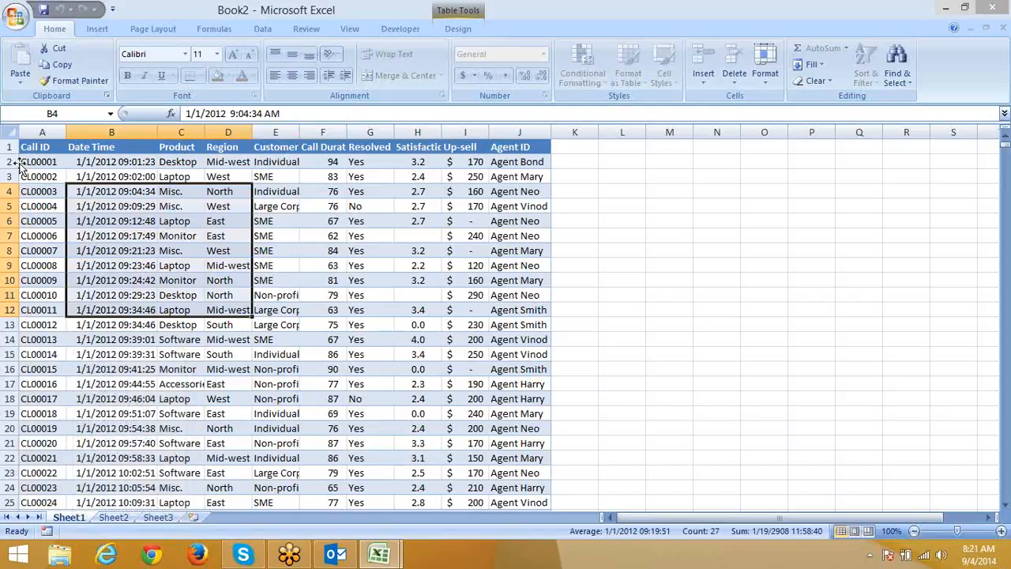
left_click(370, 222)
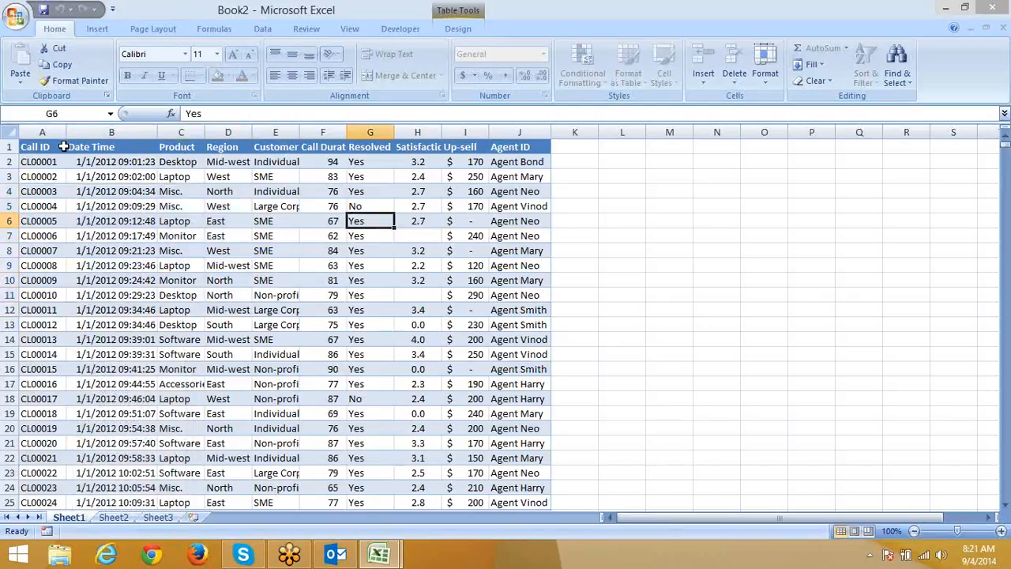
Copy A1:I17, try pasting at K11, and dismiss the read-only warning.
left_click_drag(62, 147, 470, 381)
key("ctrl+c")
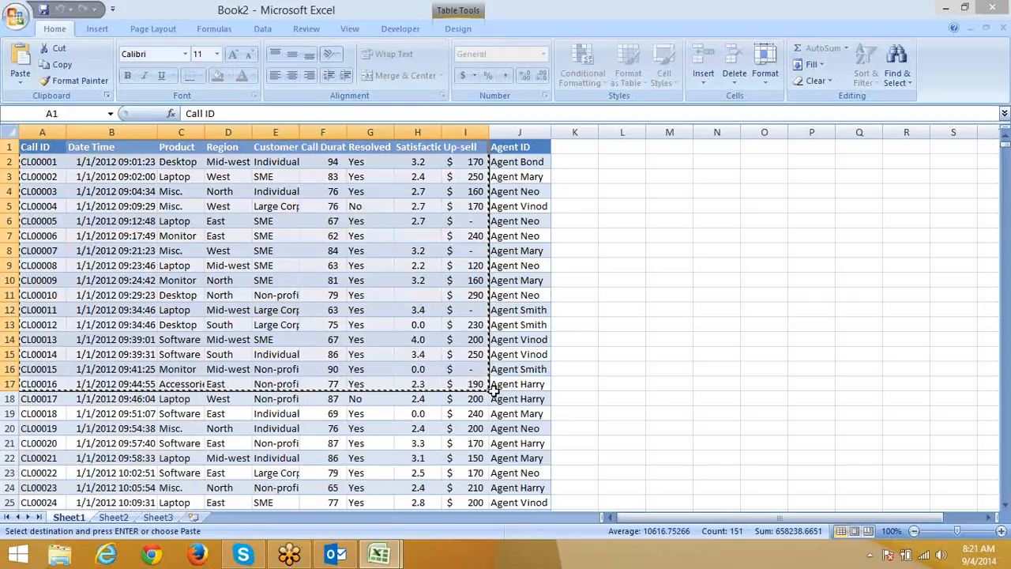
left_click(592, 294)
key("ctrl+v")
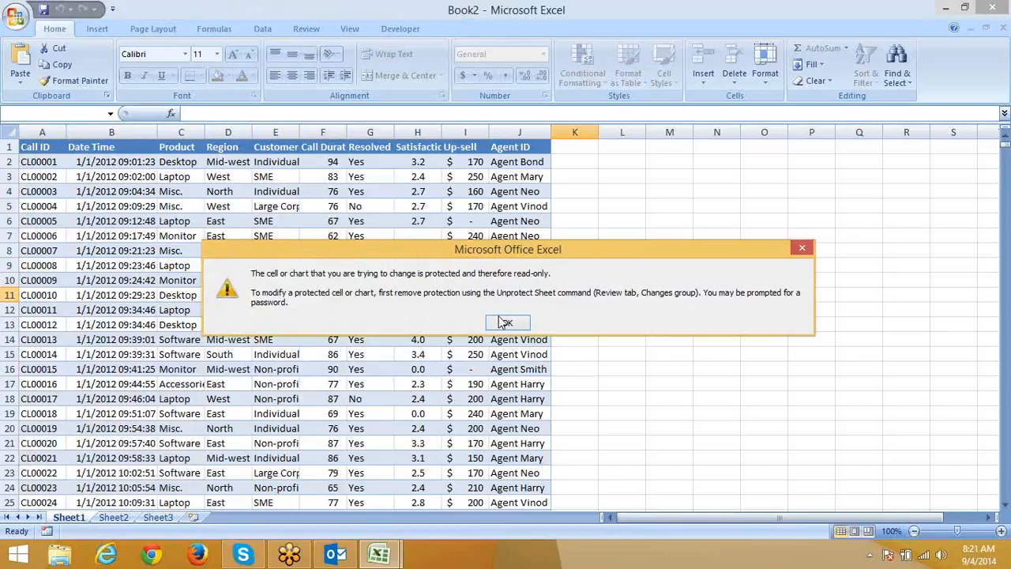
left_click(505, 322)
left_click(327, 324)
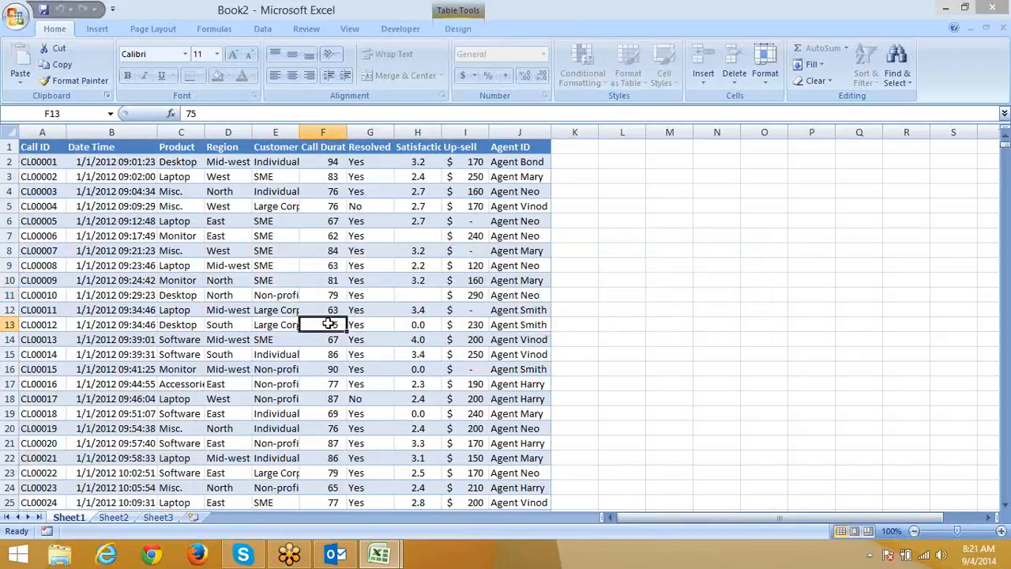
left_click(616, 173)
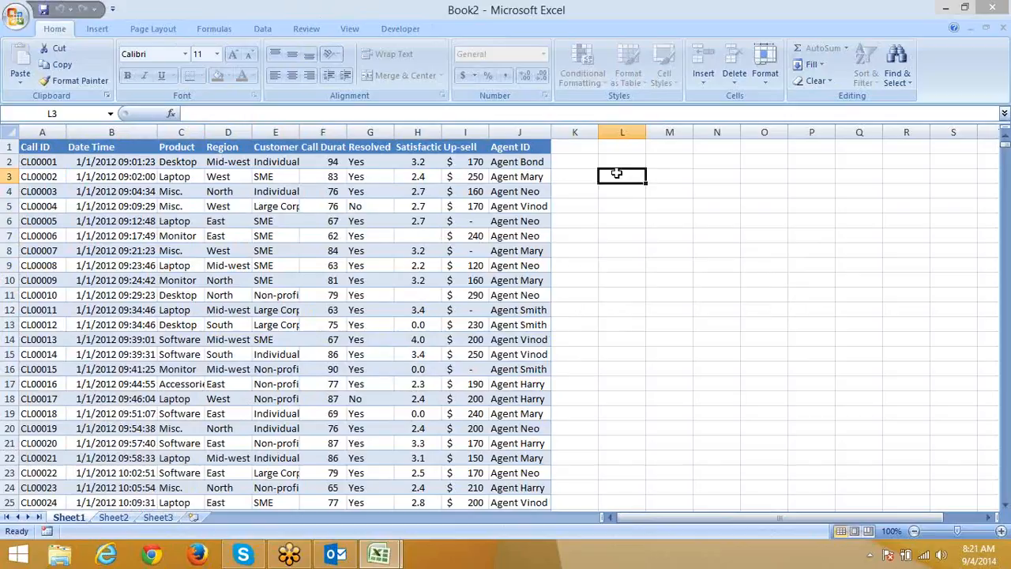
Unprotect Sheet1 via its tab menu and reopen the Protect Sheet dialog.
left_click_drag(50, 148, 523, 317)
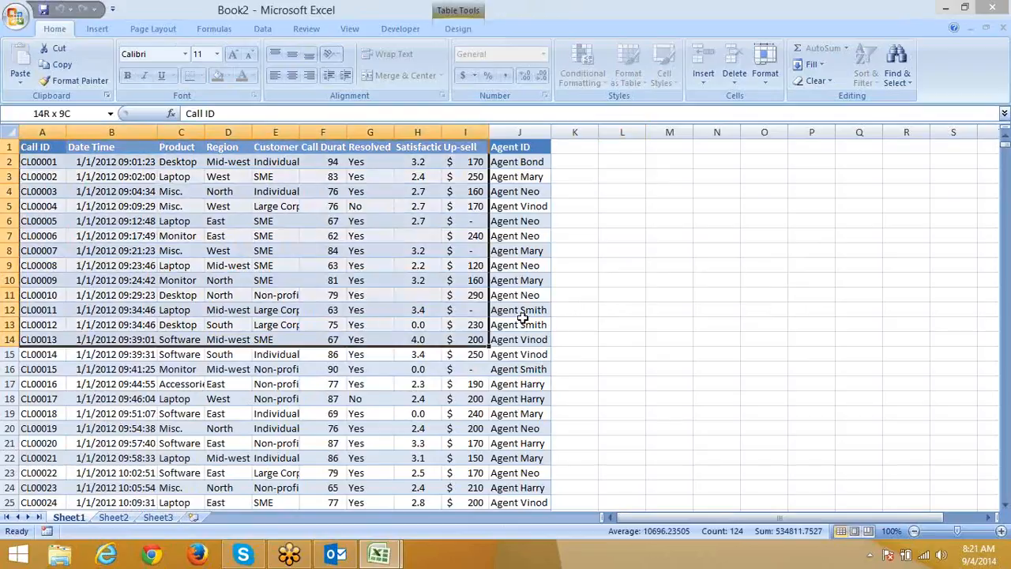
left_click(590, 190)
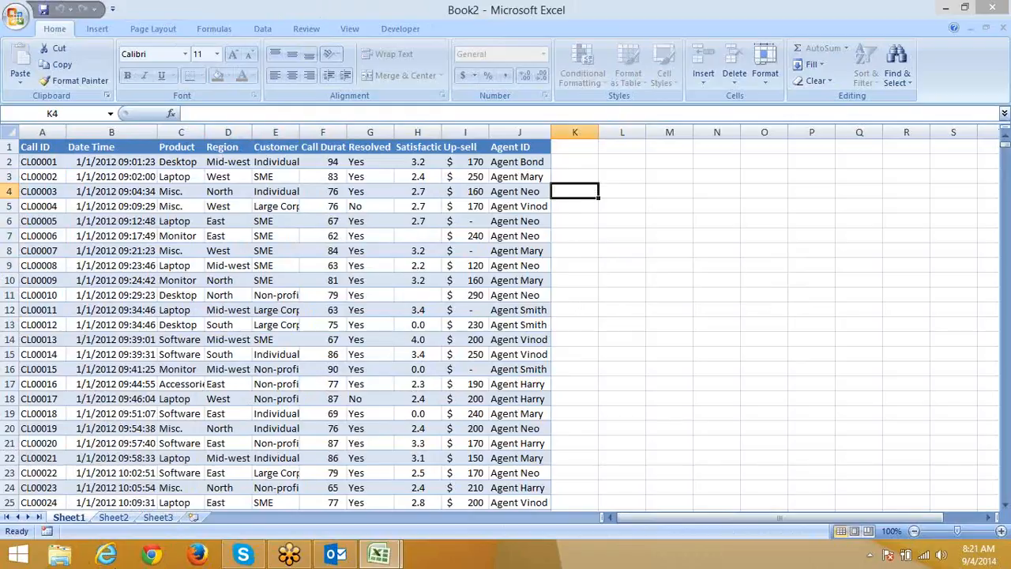
right_click(84, 519)
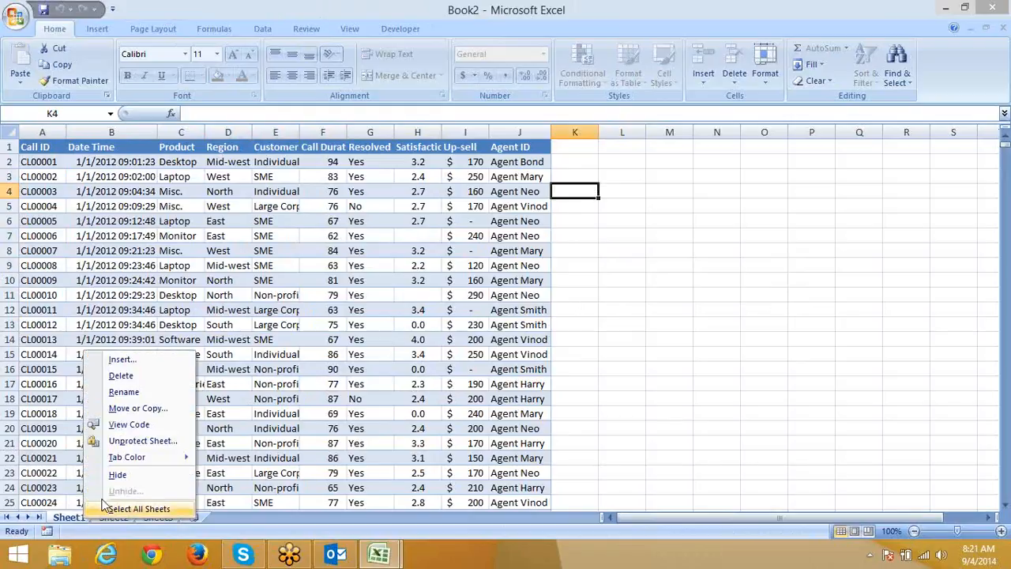
left_click(127, 440)
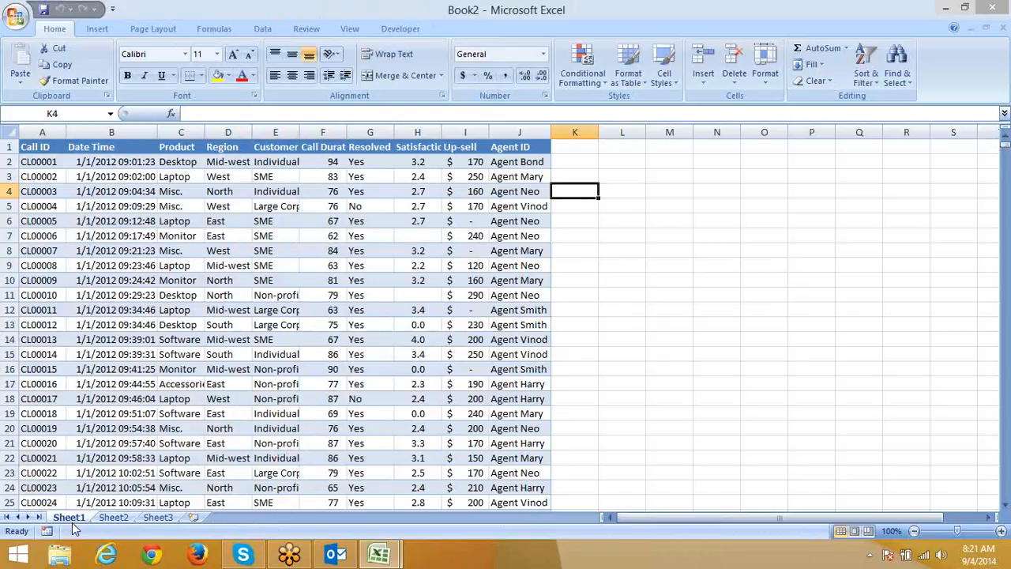
right_click(72, 522)
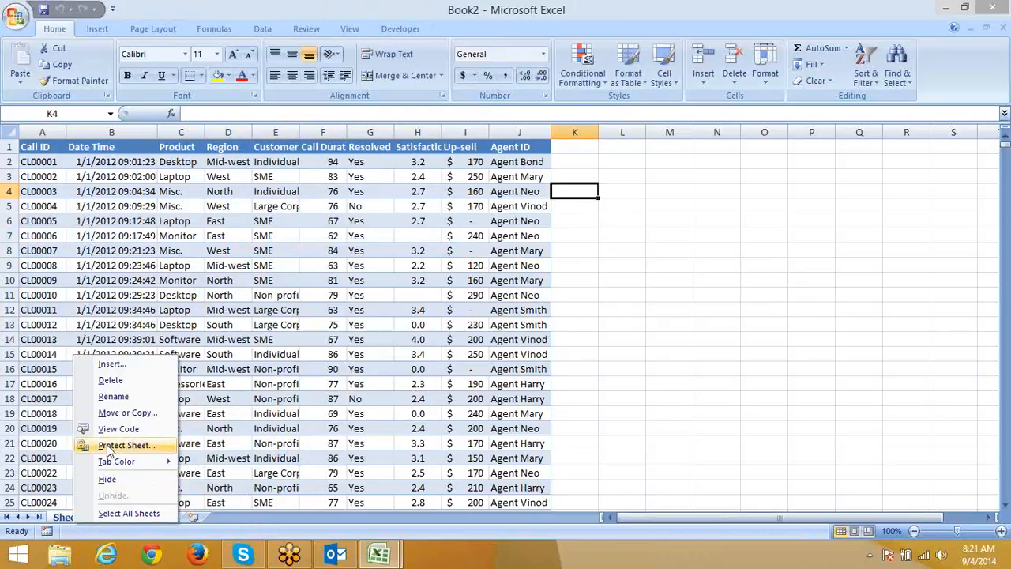
left_click(124, 445)
Tick Format cells in Protect Sheet and scroll the 'Allow all users' list.
left_click_drag(112, 323, 419, 201)
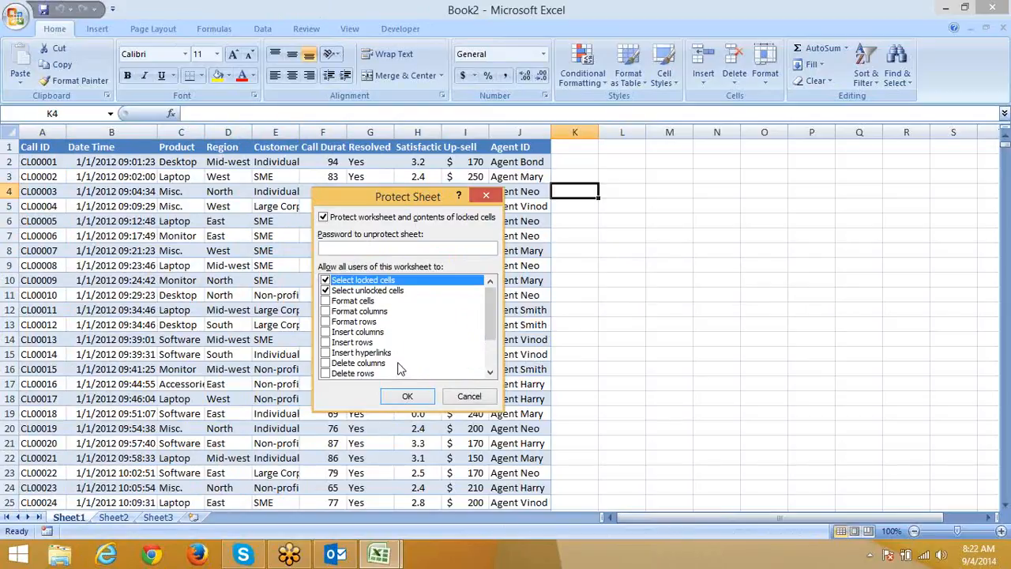
left_click(326, 302)
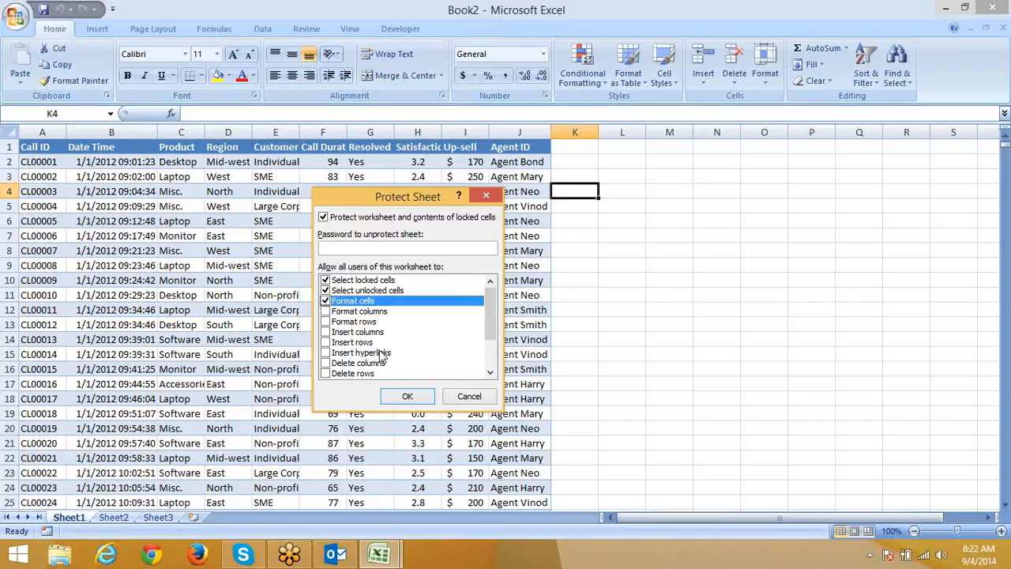
left_click(490, 372)
left_click(489, 372)
left_click(490, 372)
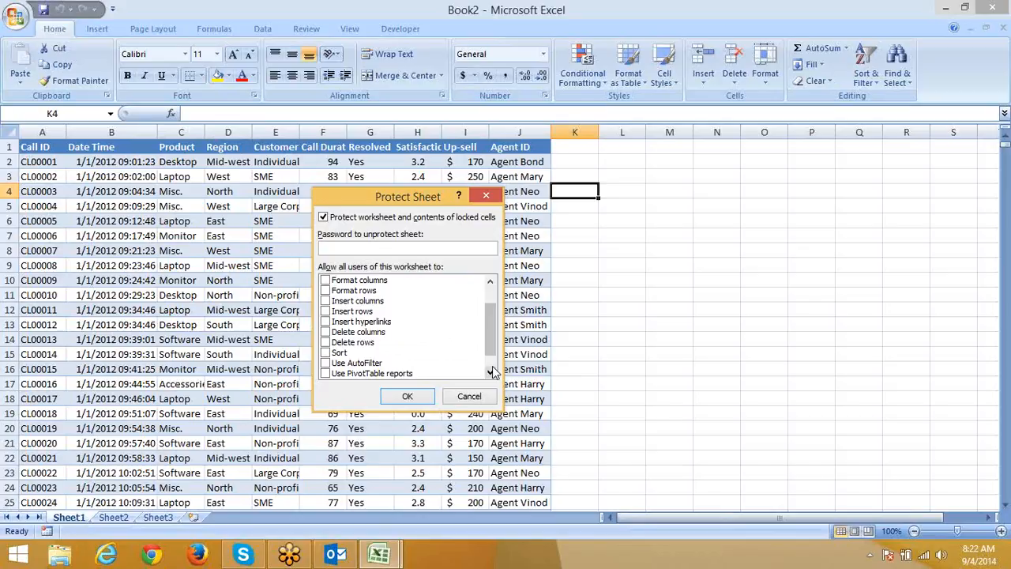
left_click(489, 372)
left_click(489, 372)
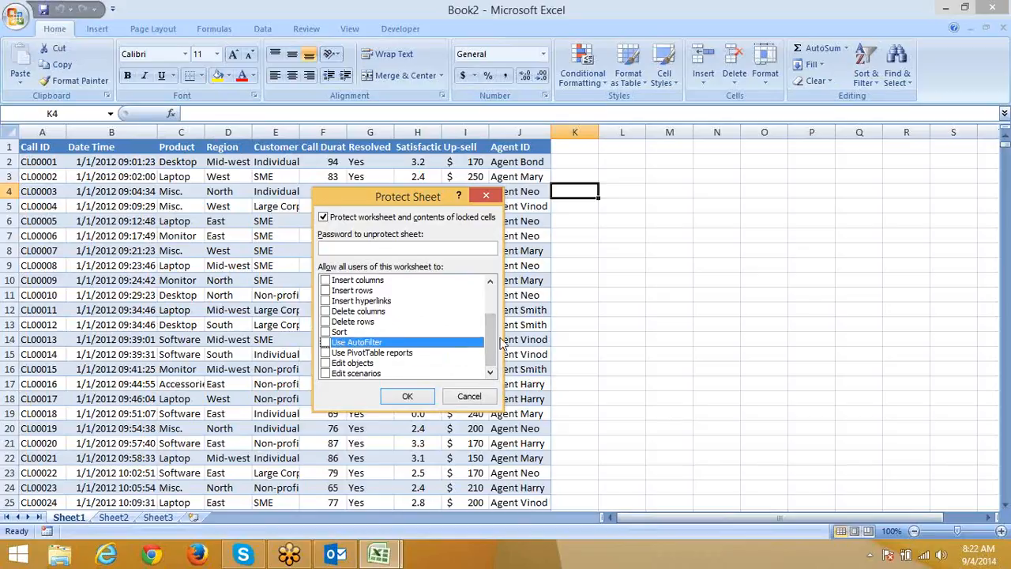
Untick Format cells, Select locked cells and Select unlocked cells, then apply protection.
left_click_drag(497, 322, 495, 296)
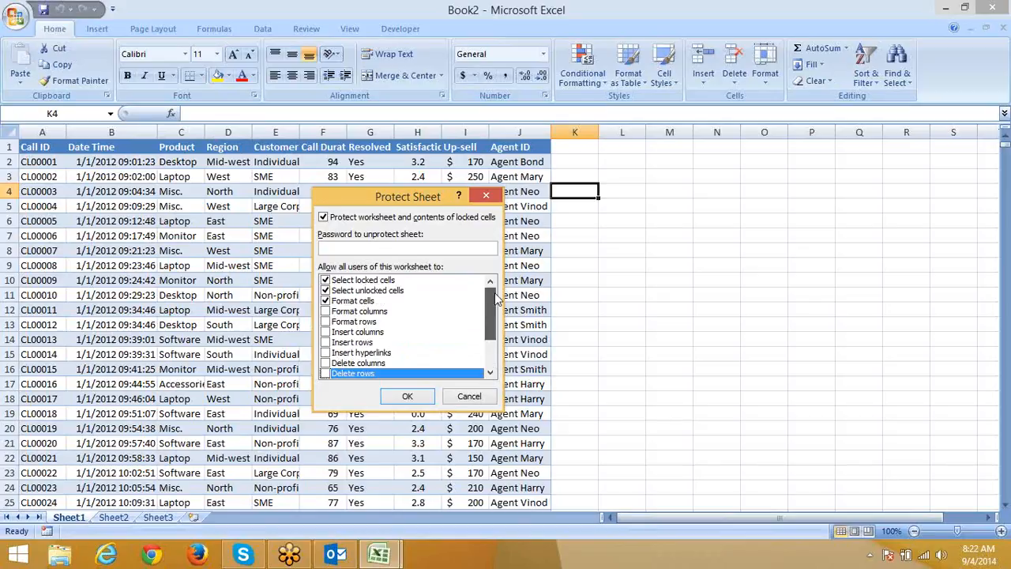
left_click(326, 300)
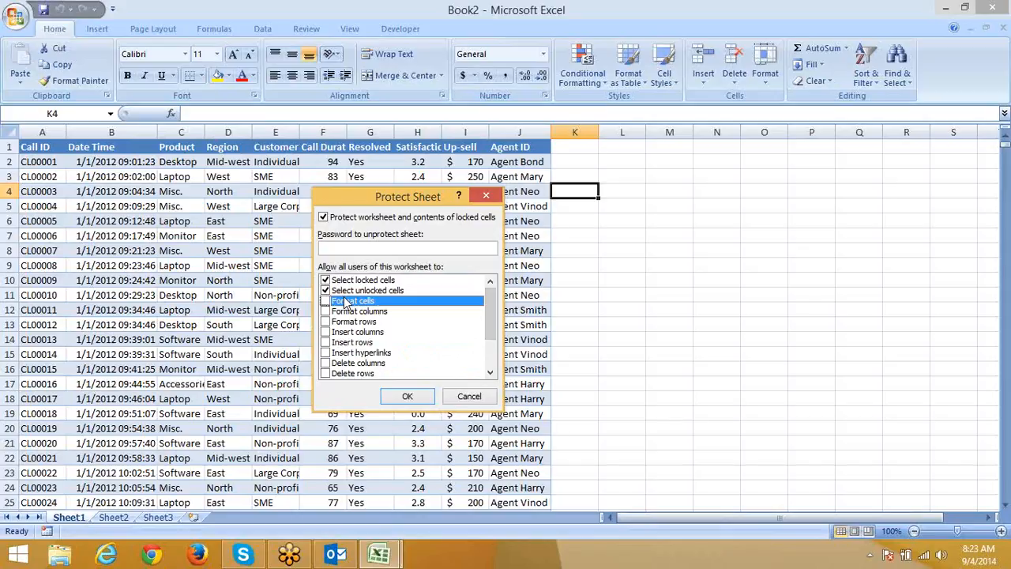
left_click(325, 280)
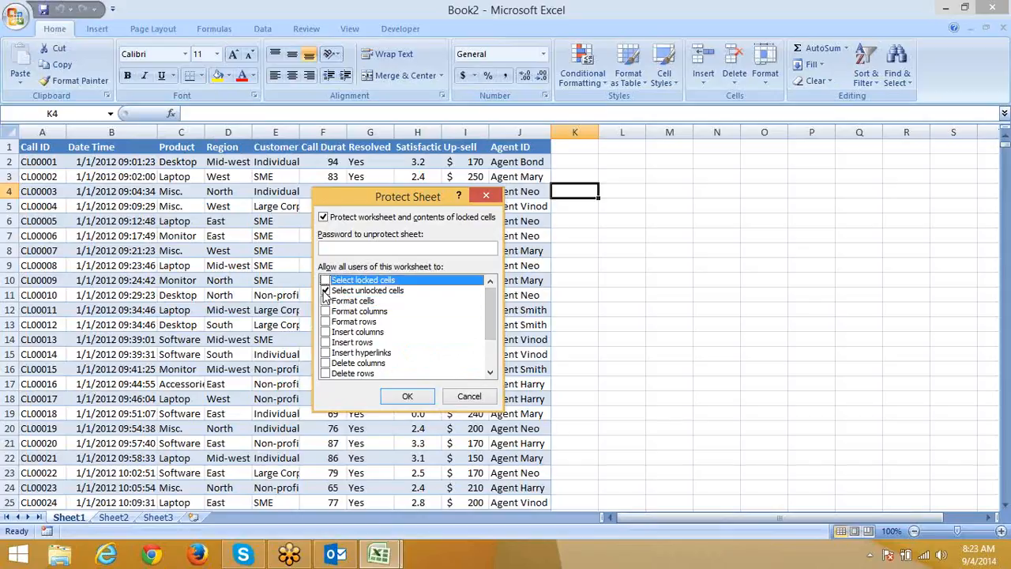
left_click(324, 290)
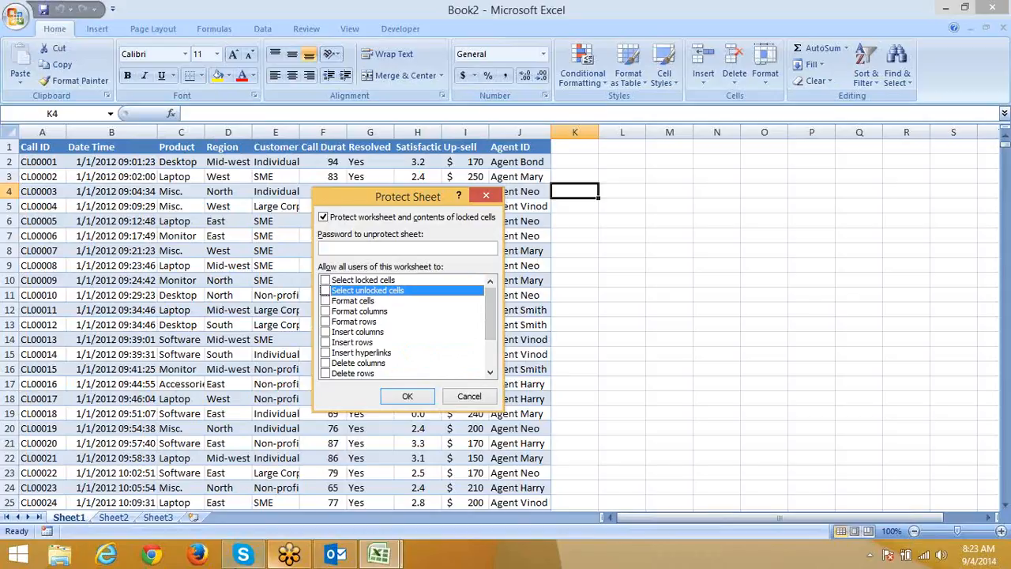
left_click(407, 396)
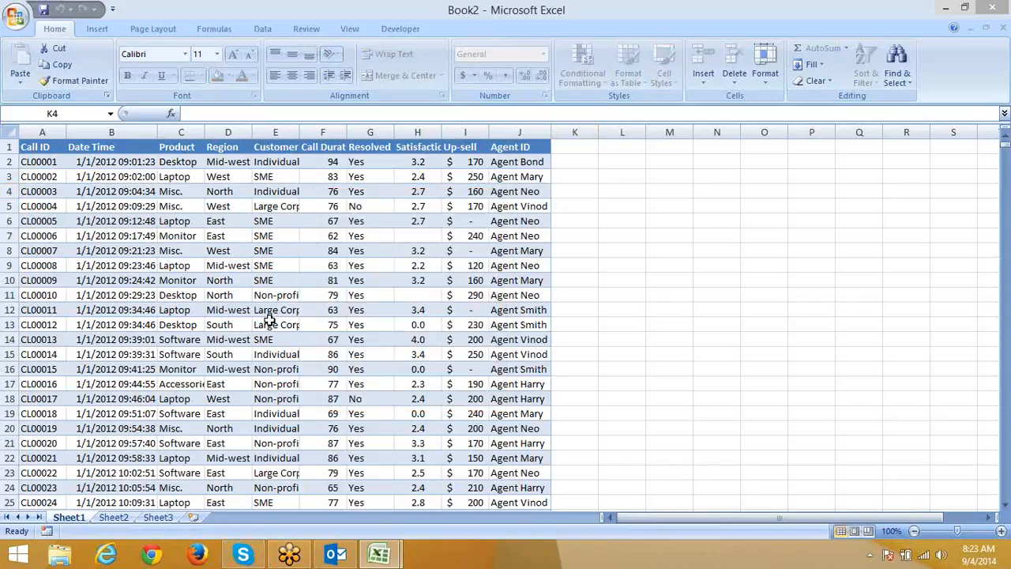
Copy cell K4 with Ctrl+C while Sheet1 blocks all cell selection.
key("ctrl+c")
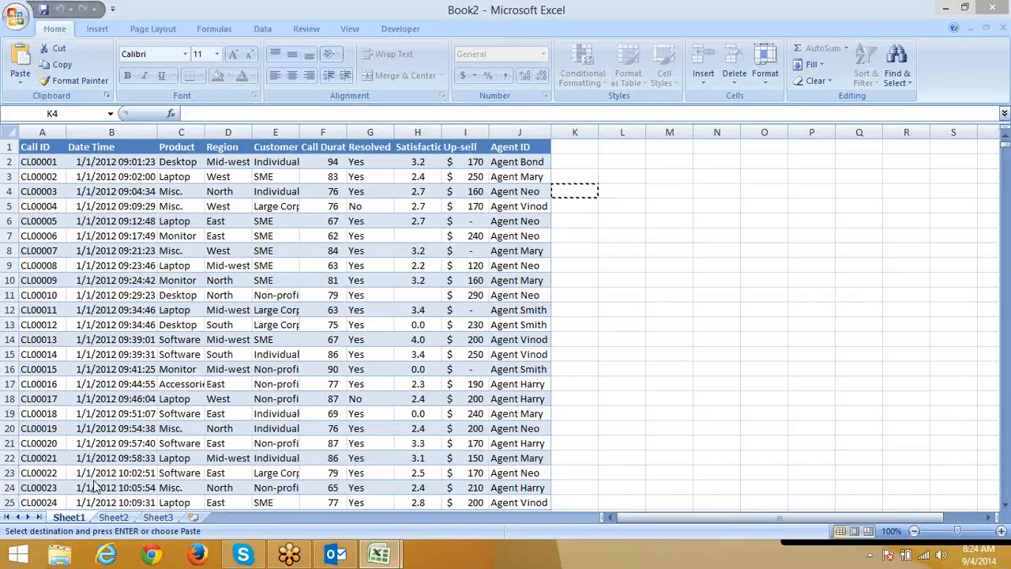
Unprotect Sheet1 and reopen its Protect Sheet dialog.
right_click(74, 516)
left_click(103, 438)
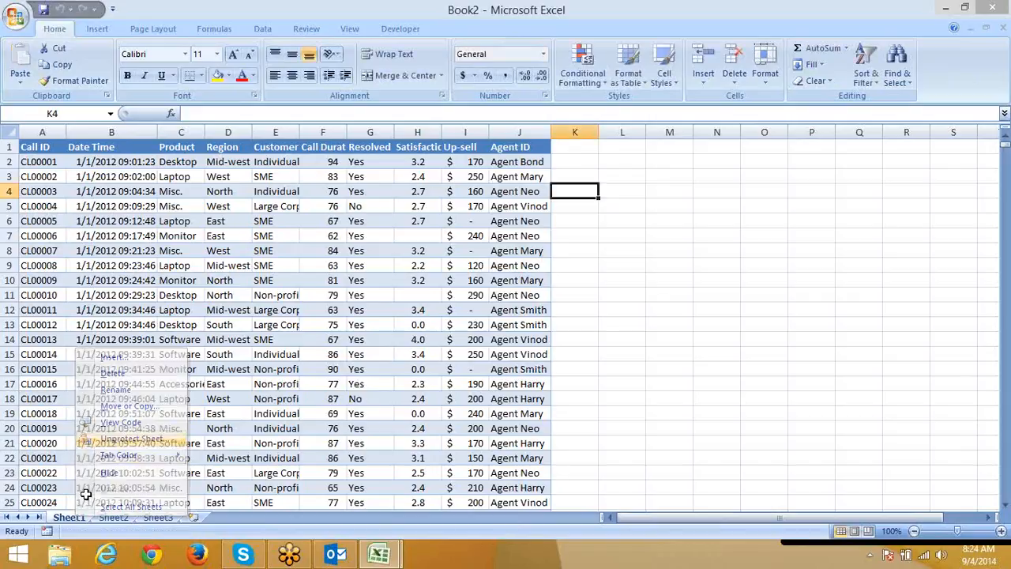
right_click(69, 517)
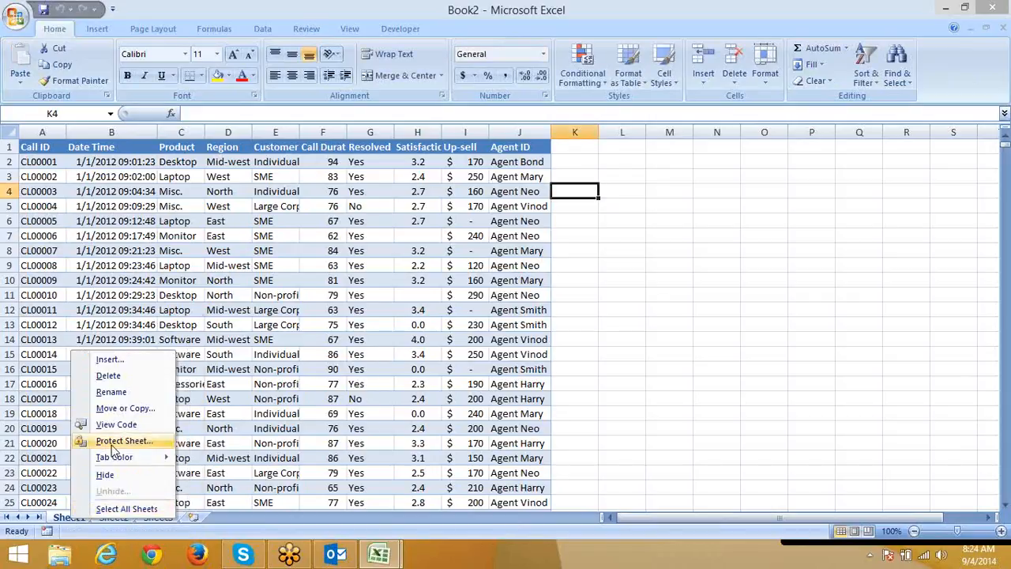
left_click(113, 442)
Re-protect Sheet1 with all permissions cleared and confirm editing D3 is refused.
left_click_drag(107, 327, 604, 199)
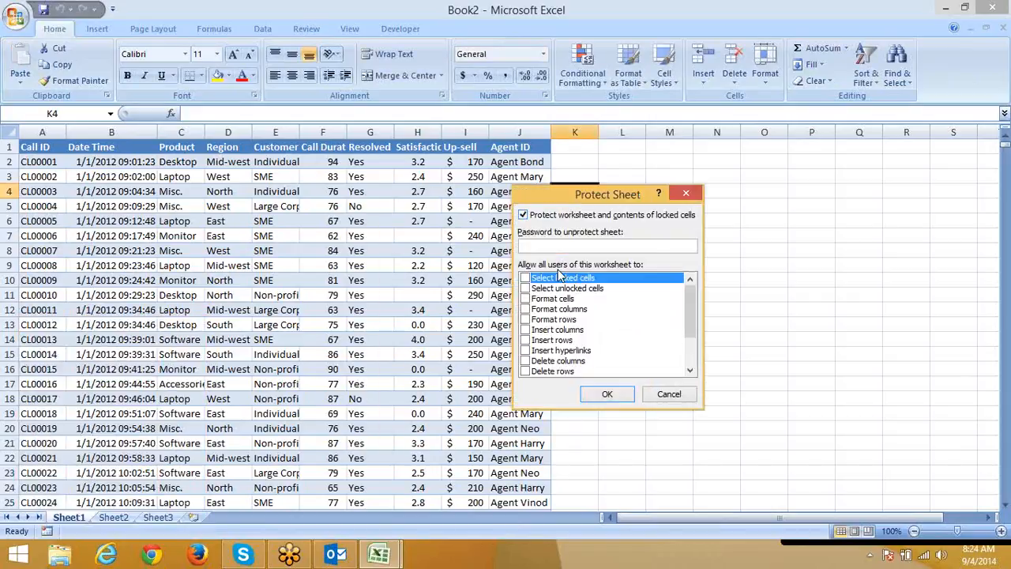
left_click(526, 278)
left_click(525, 288)
left_click(526, 289)
left_click(526, 299)
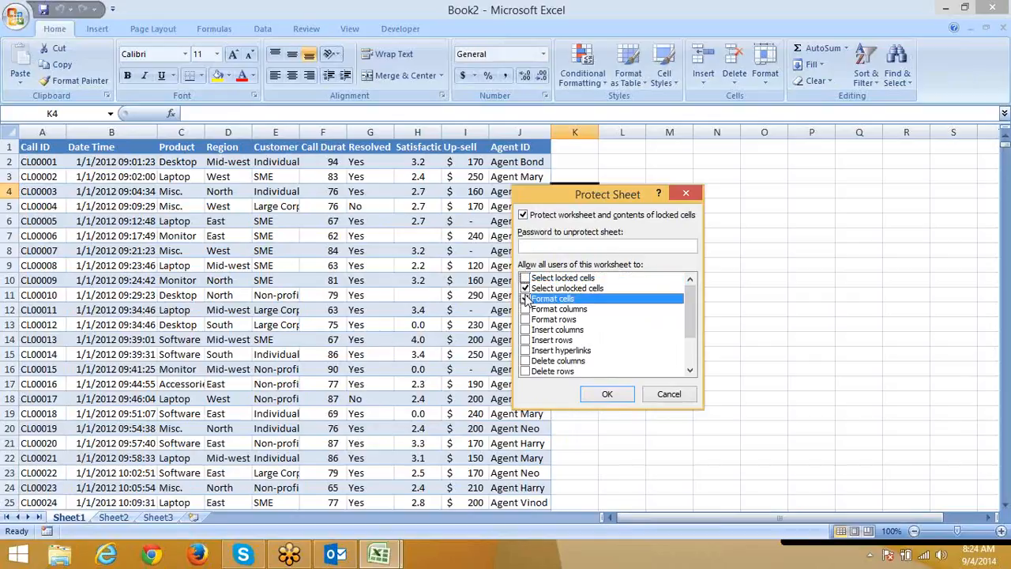
left_click(525, 290)
left_click(525, 299)
left_click(605, 393)
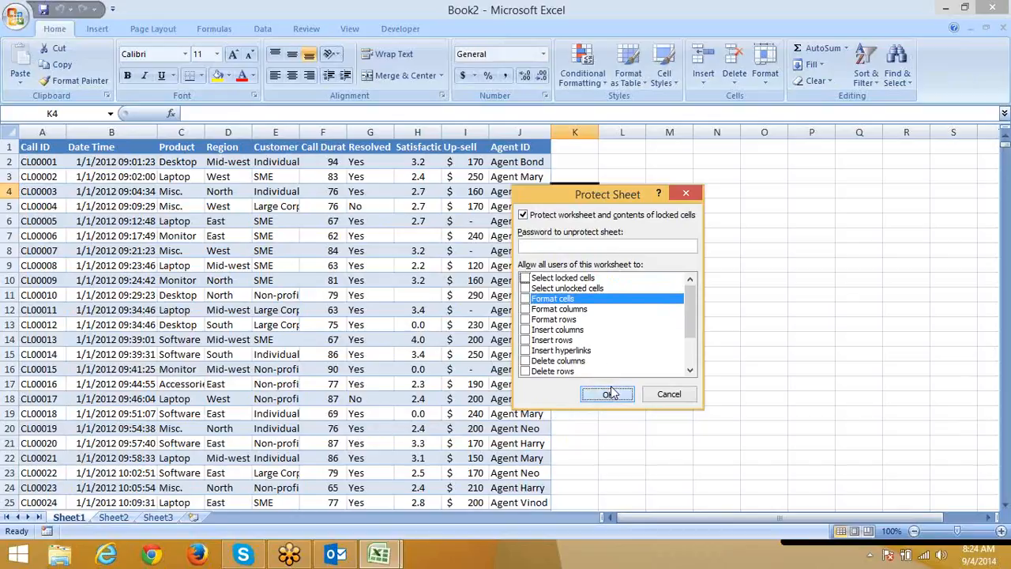
double_click(205, 182)
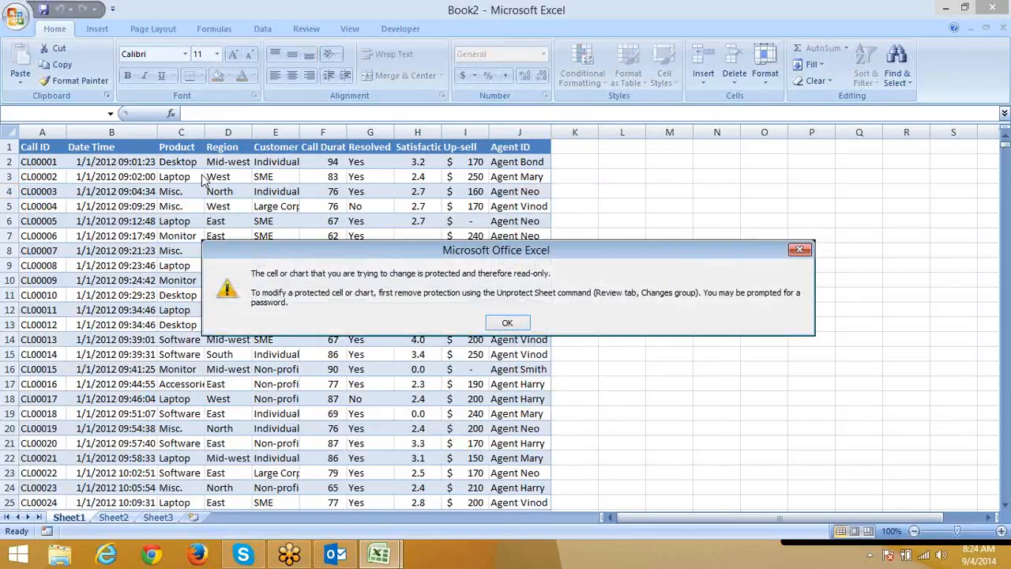
left_click(507, 322)
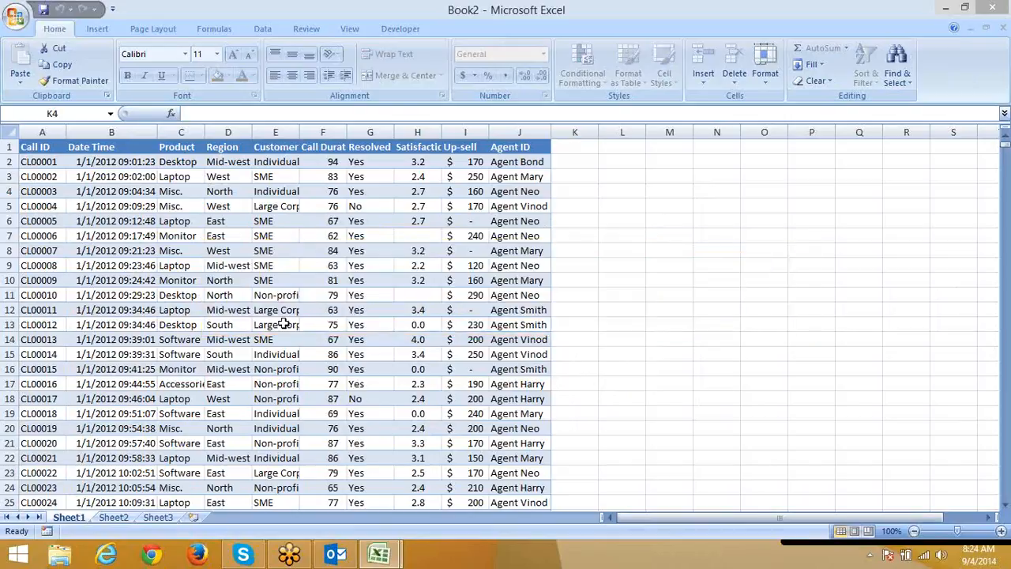
On Sheet2, fill the block D3:J14 yellow and finish with cell A1 selected.
left_click(113, 517)
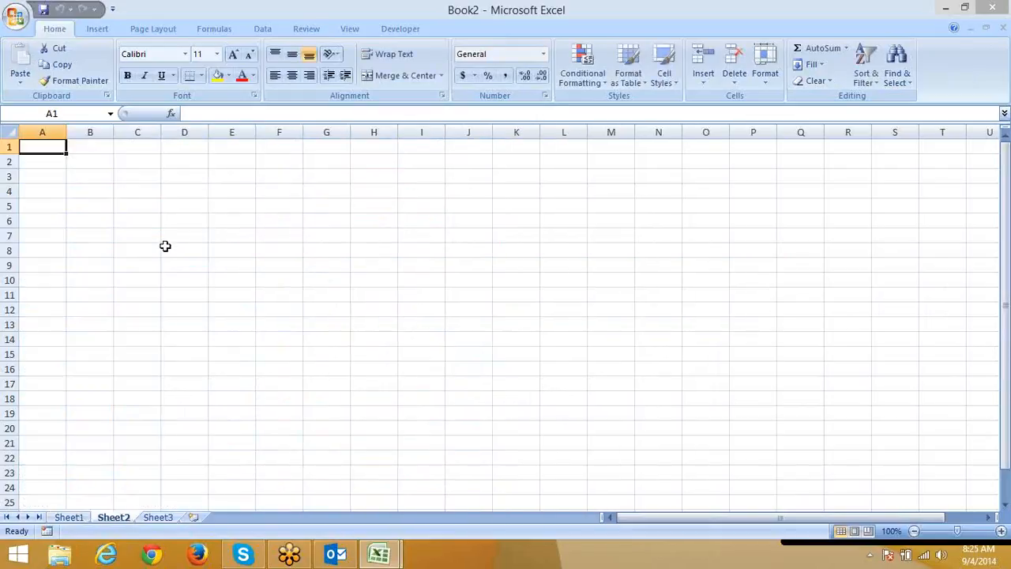
left_click_drag(169, 181, 463, 337)
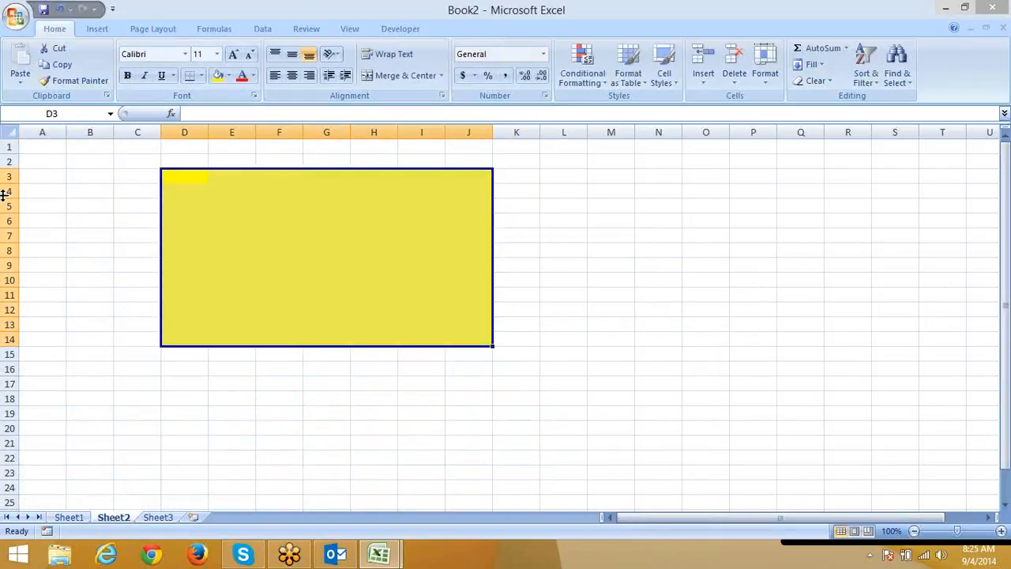
left_click(236, 413)
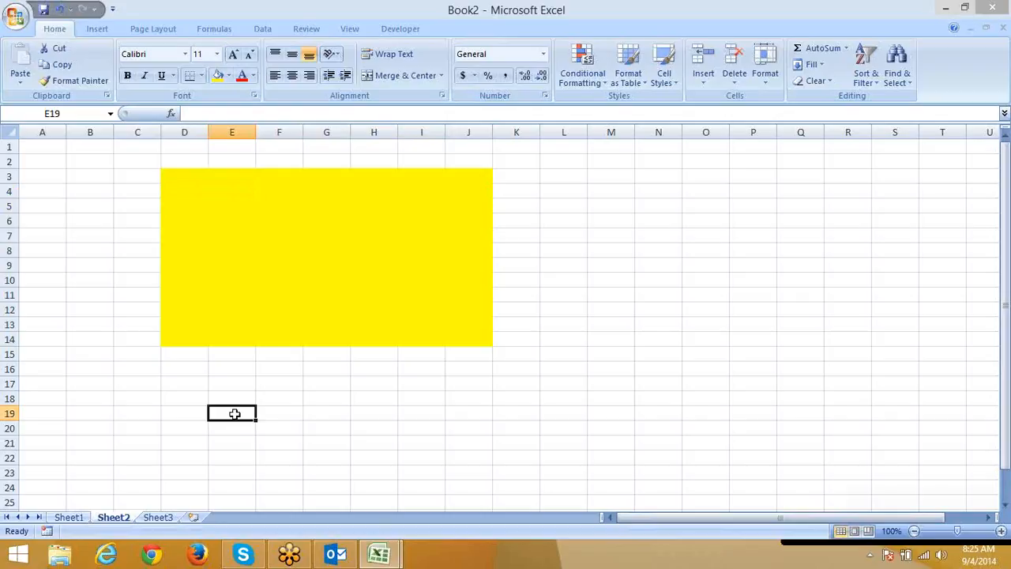
left_click_drag(200, 190, 464, 340)
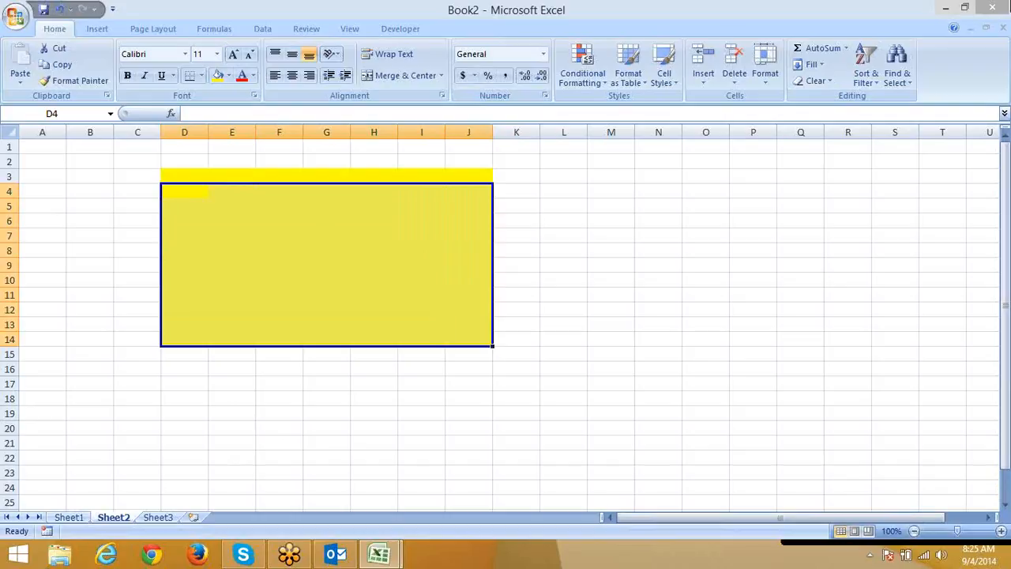
left_click(125, 191)
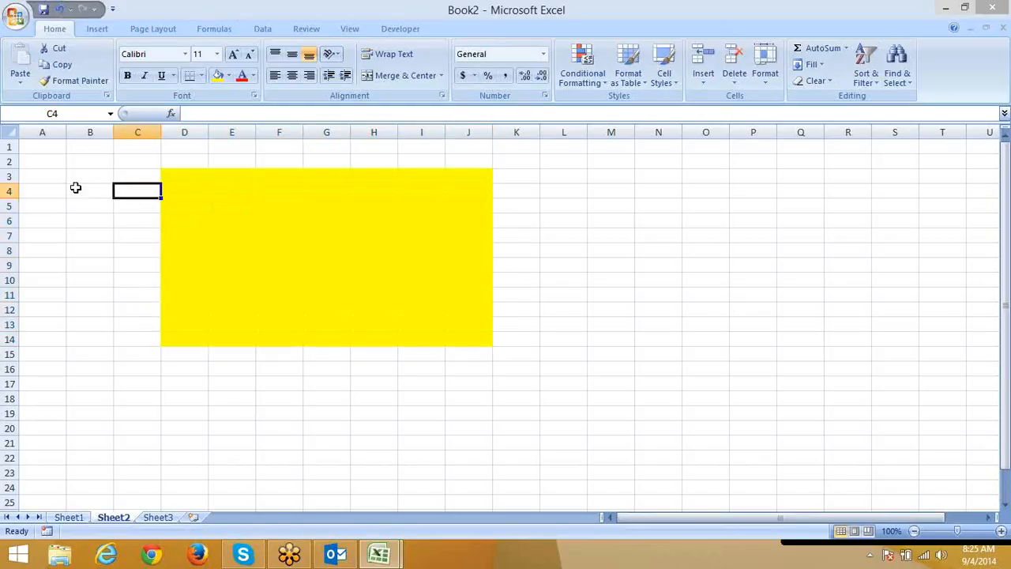
left_click(53, 149)
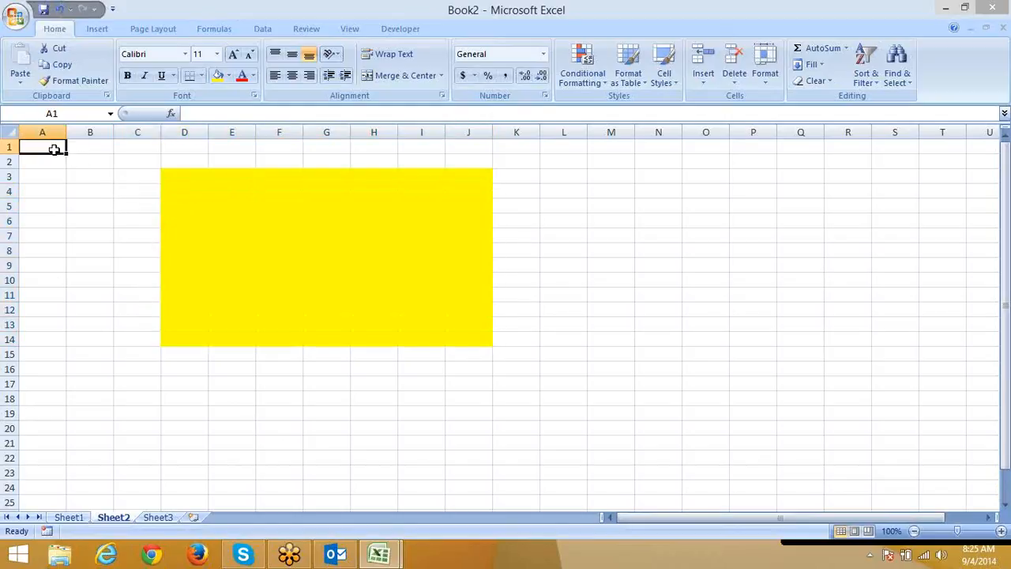
right_click(54, 149)
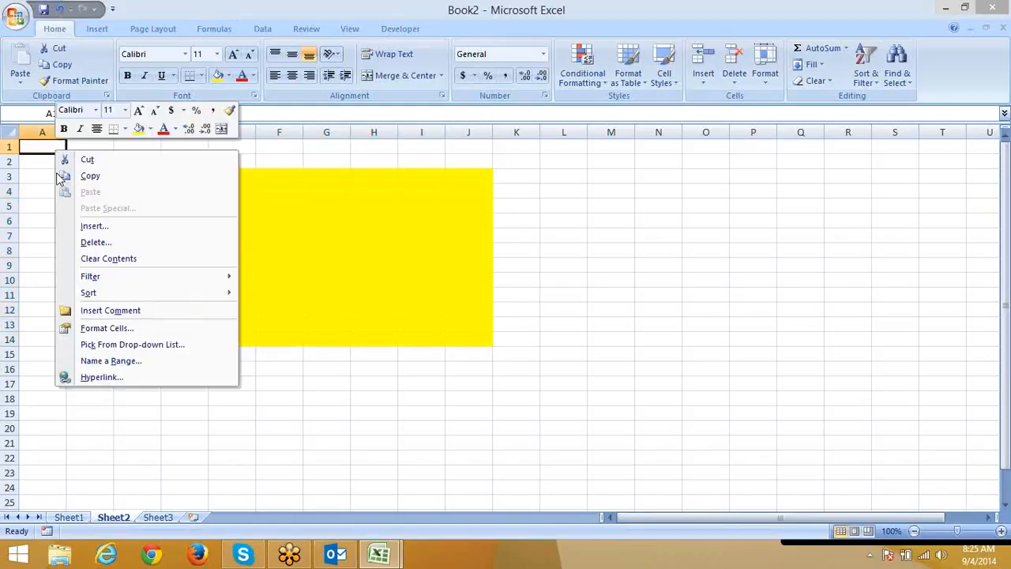
left_click(87, 328)
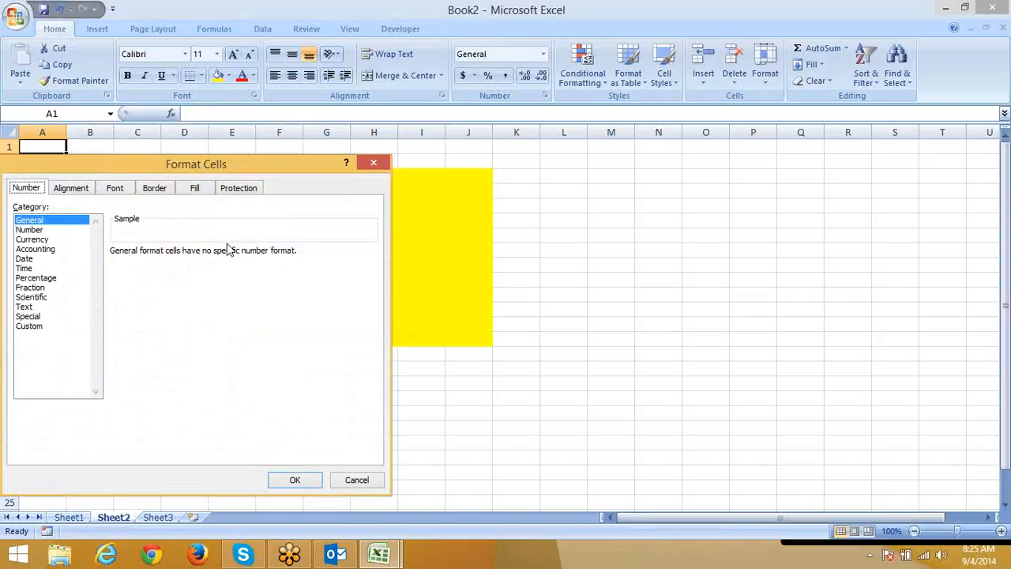
left_click_drag(589, 140, 688, 130)
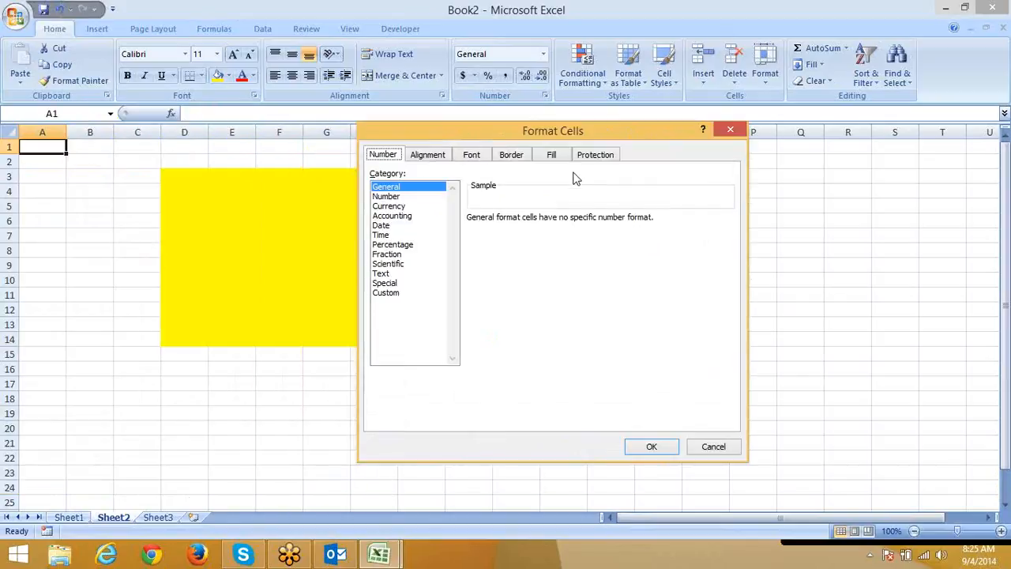
left_click(586, 161)
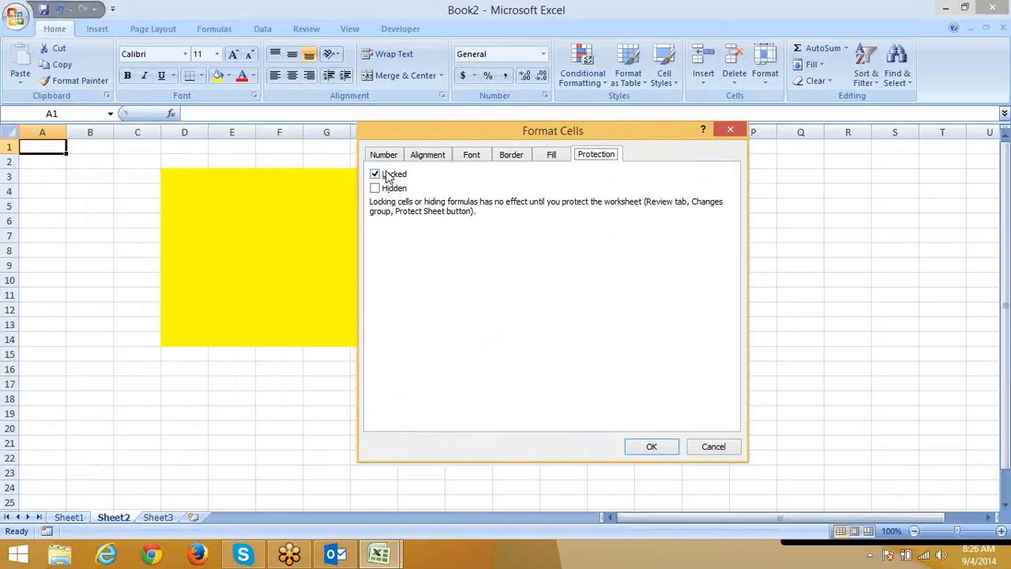
left_click(725, 448)
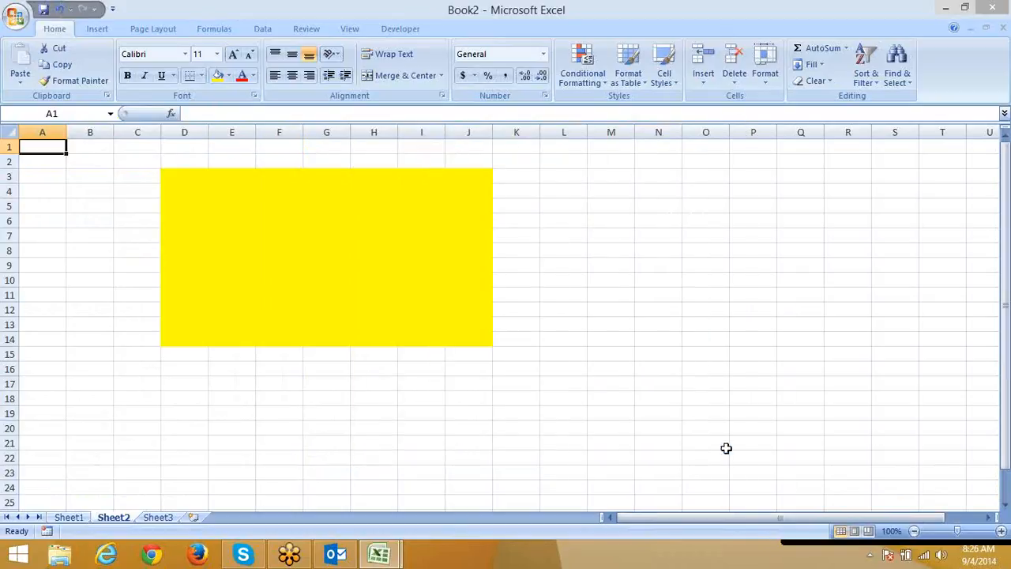
left_click_drag(181, 177, 466, 347)
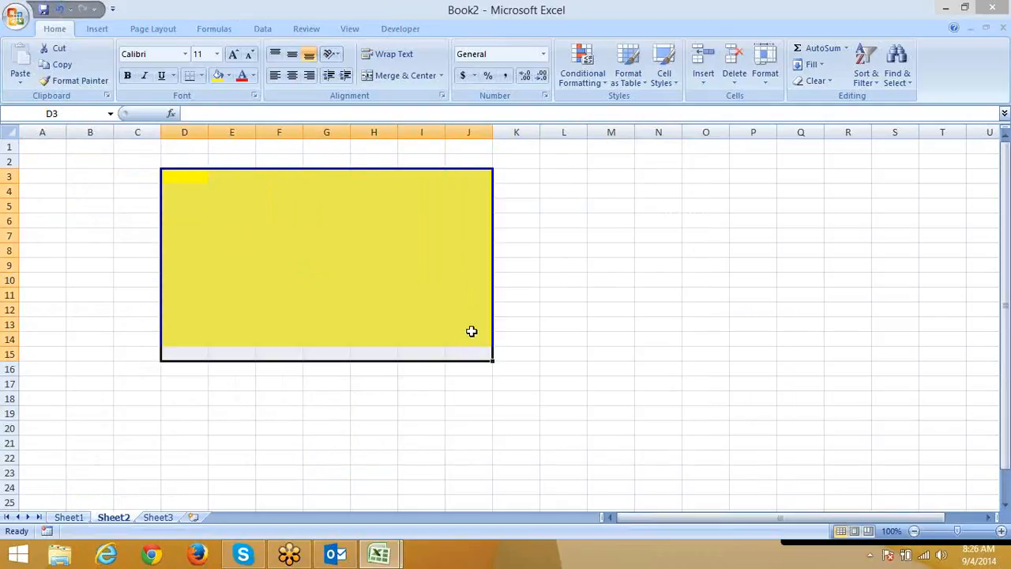
left_click(427, 277)
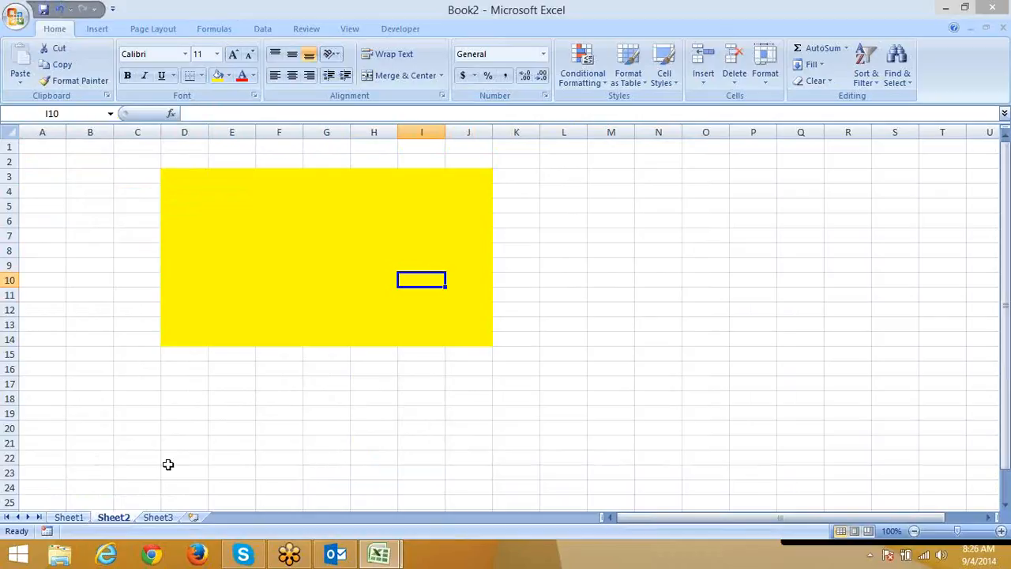
right_click(115, 521)
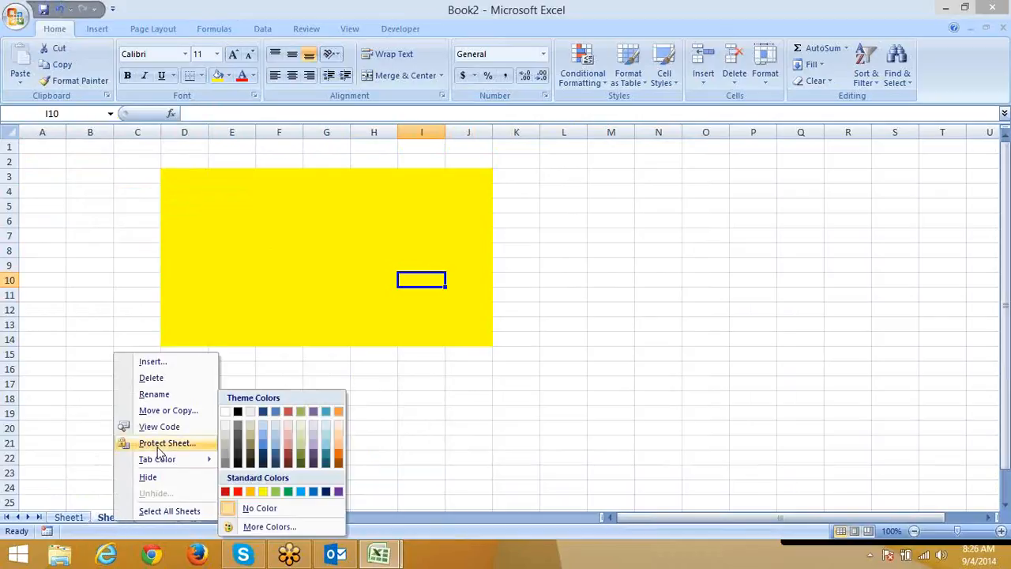
left_click(162, 443)
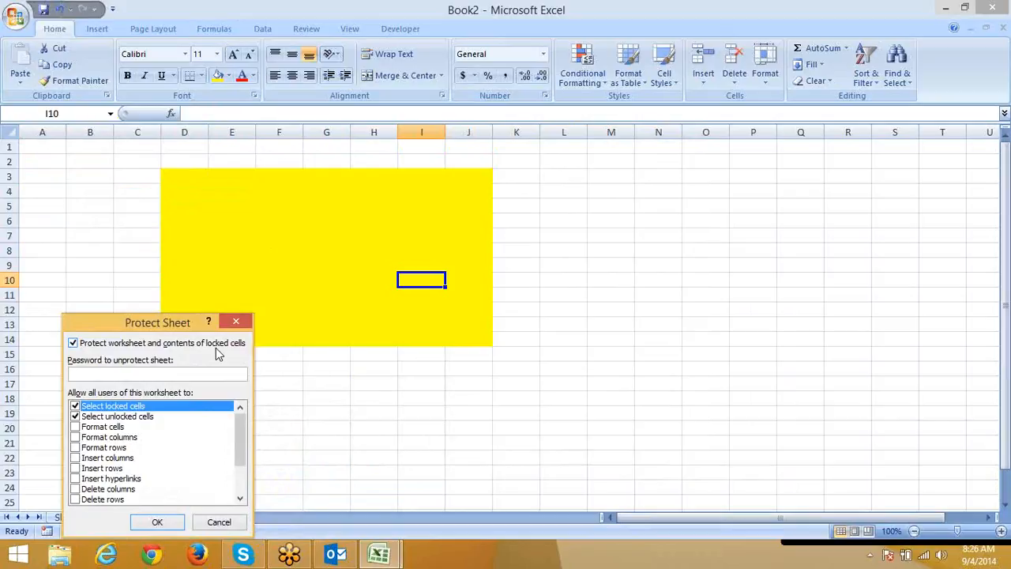
left_click(235, 323)
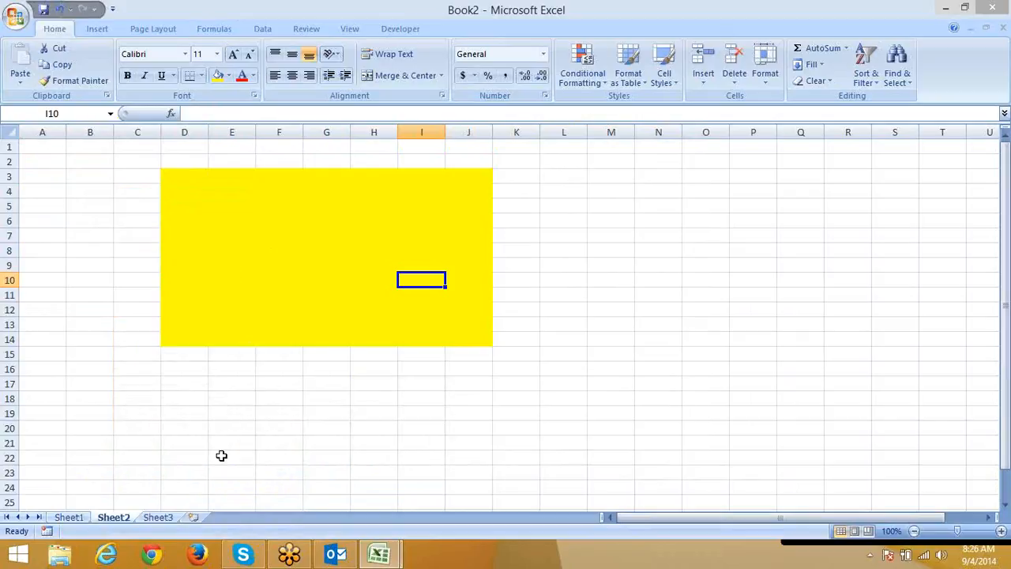
left_click_drag(181, 175, 472, 340)
Clear the Locked option on the Protection tab for the yellow block D3:J14.
right_click(466, 321)
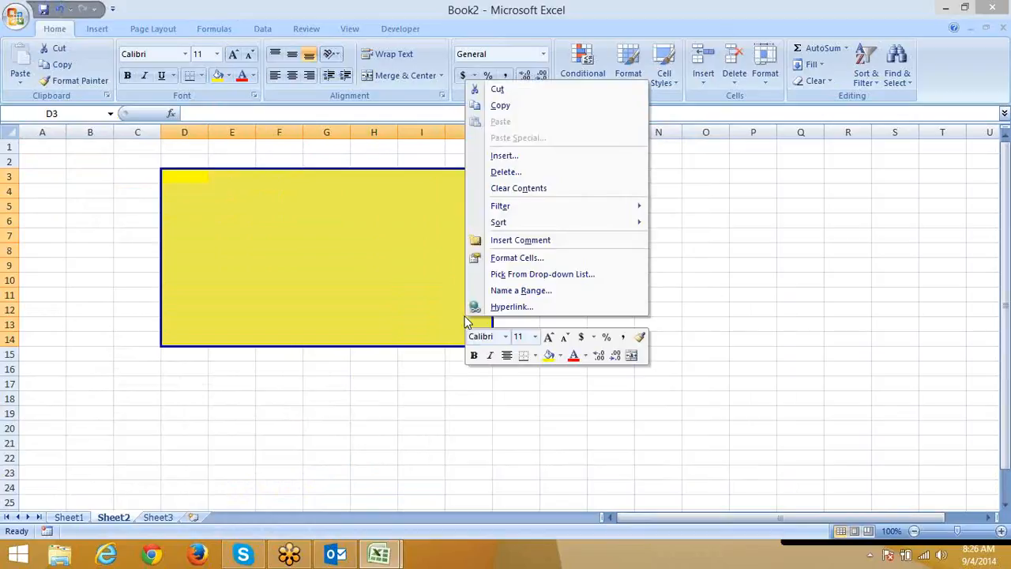
left_click(501, 257)
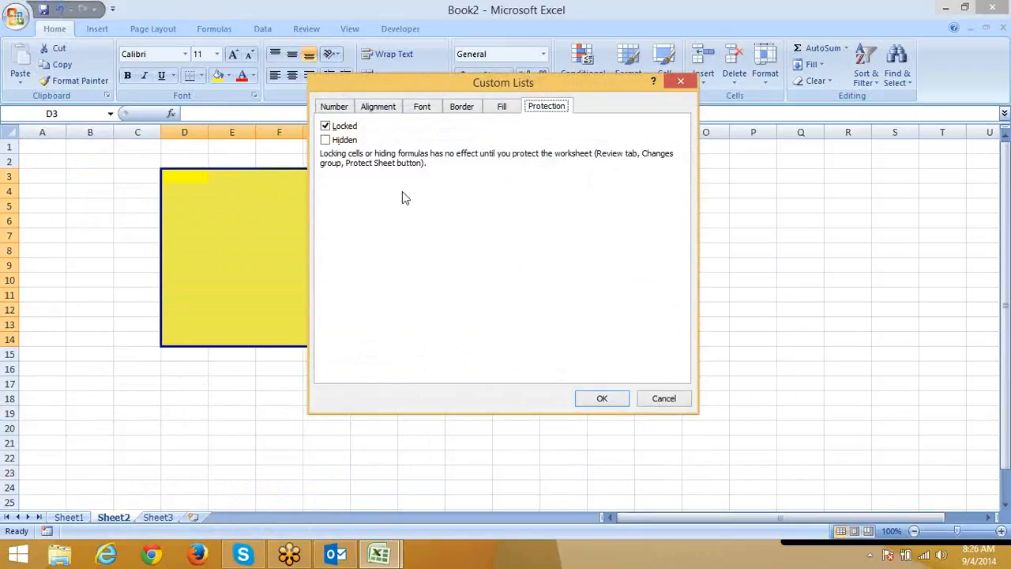
left_click(325, 126)
left_click(614, 396)
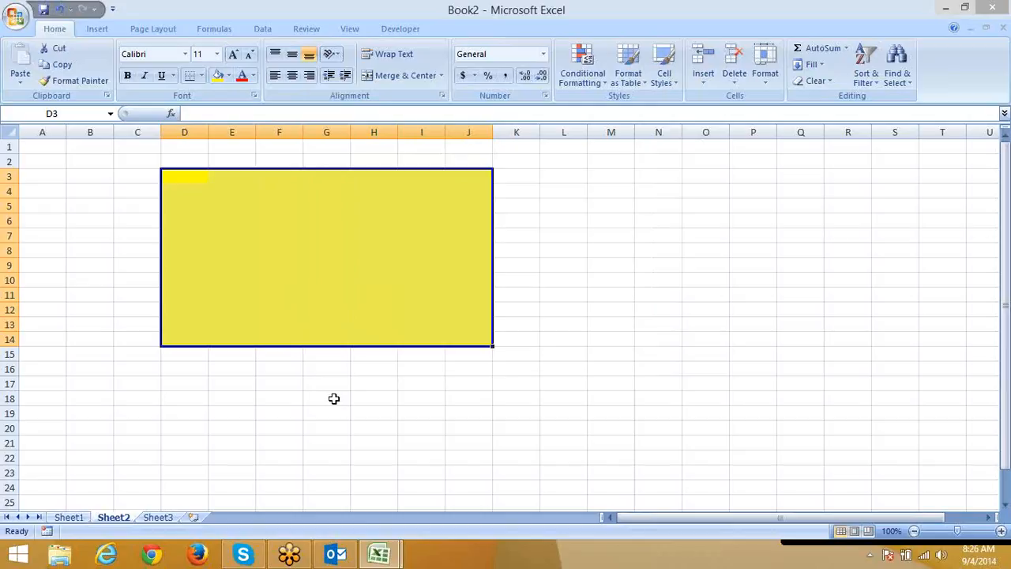
left_click(301, 444)
Protect Sheet2 with default settings and confirm that locked cell C17 refuses editing.
right_click(119, 517)
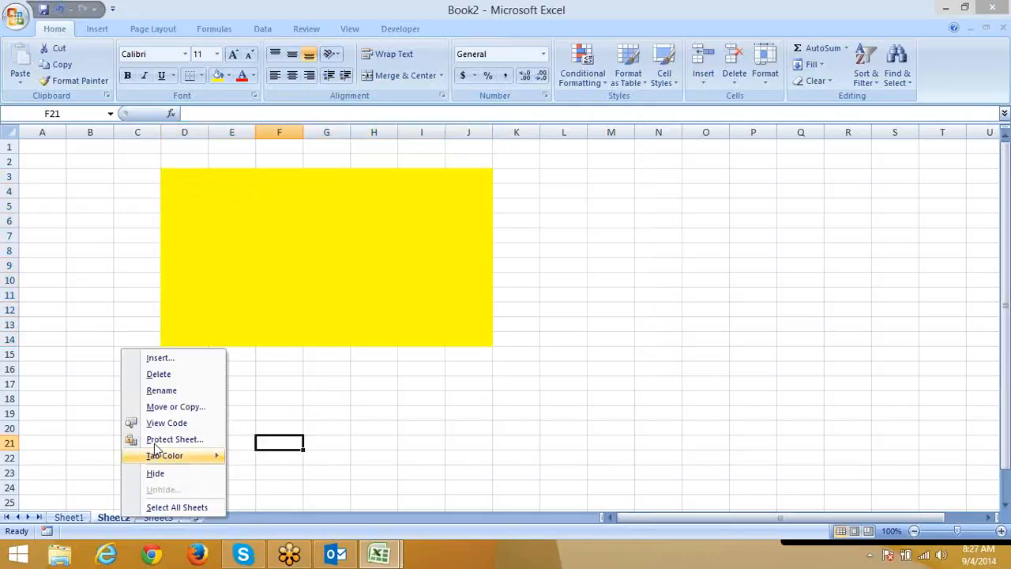
left_click(166, 439)
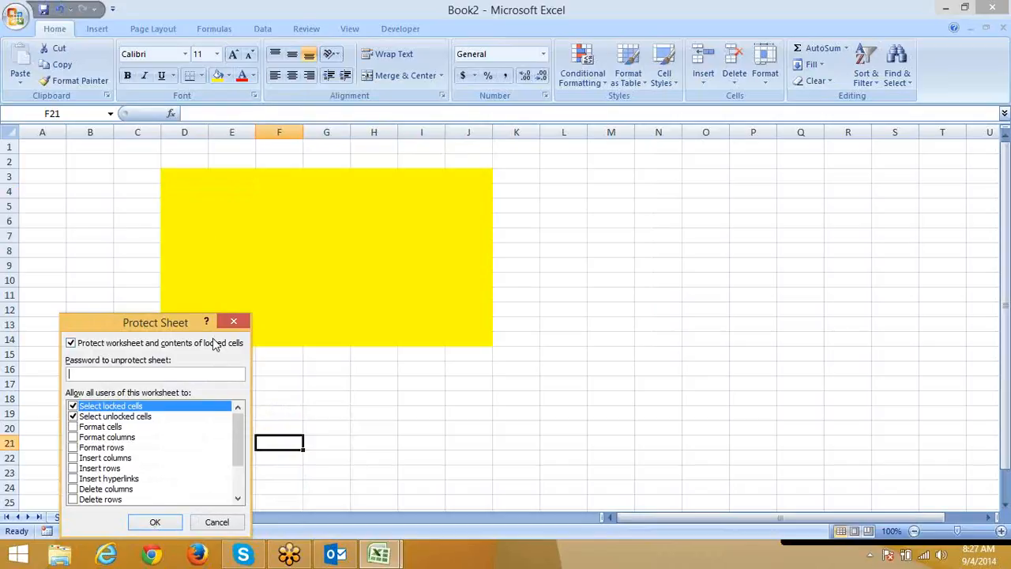
left_click(162, 522)
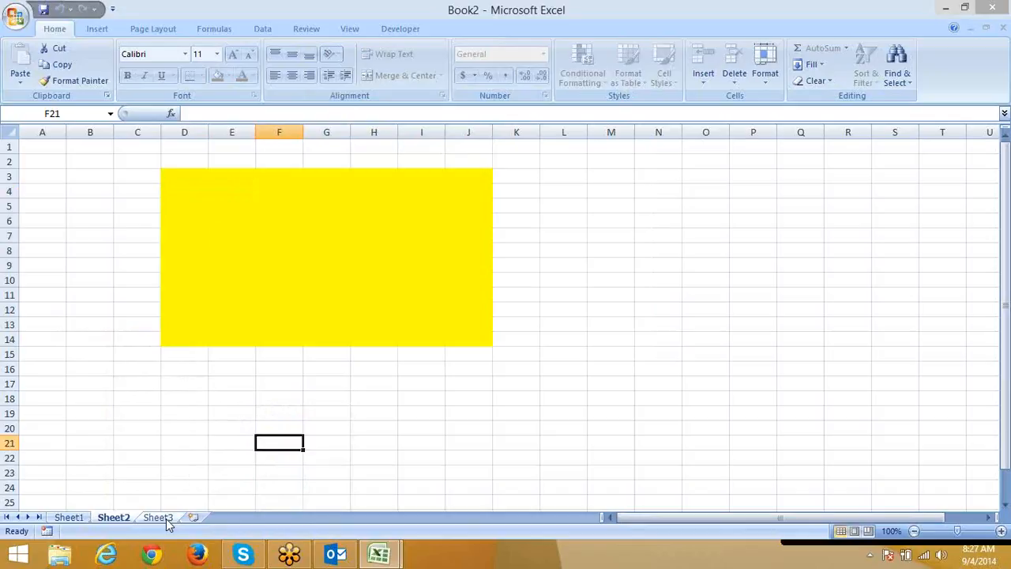
left_click(152, 384)
double_click(154, 384)
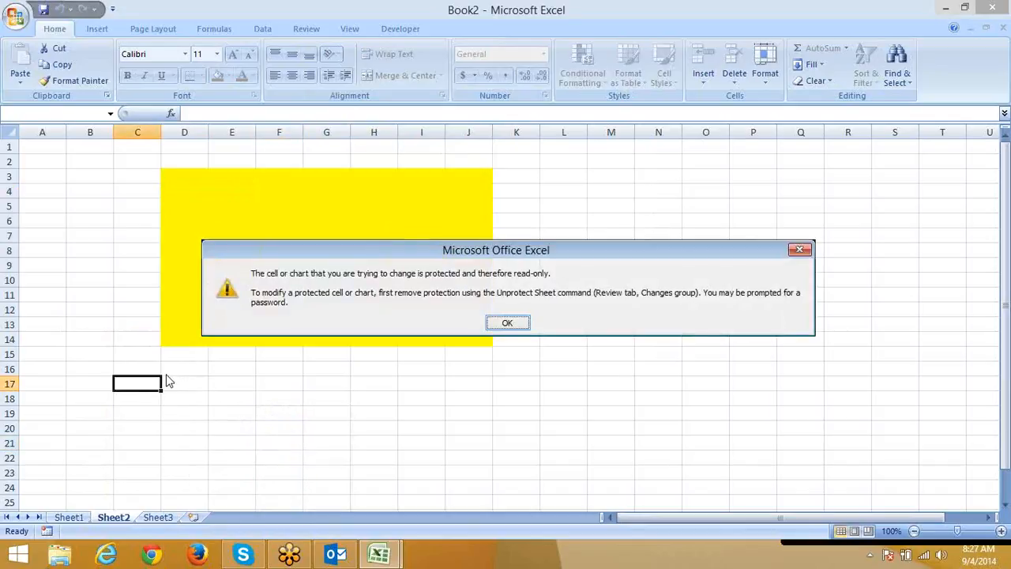
left_click(507, 325)
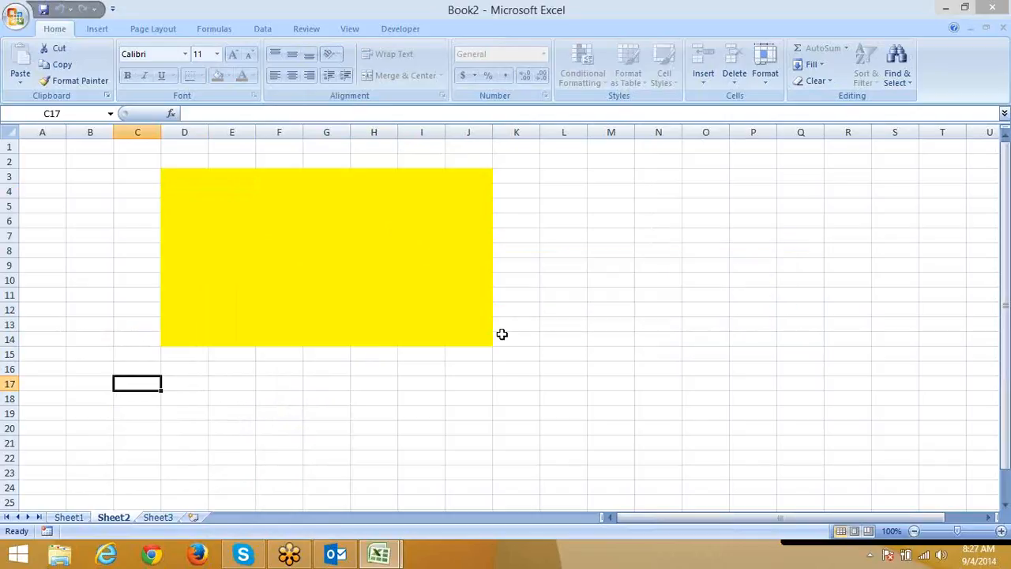
Enter test text 'sdf', 'fs' and 'sd' into yellow cells H11, H8, F9, E7, H5 and G5.
left_click(375, 293)
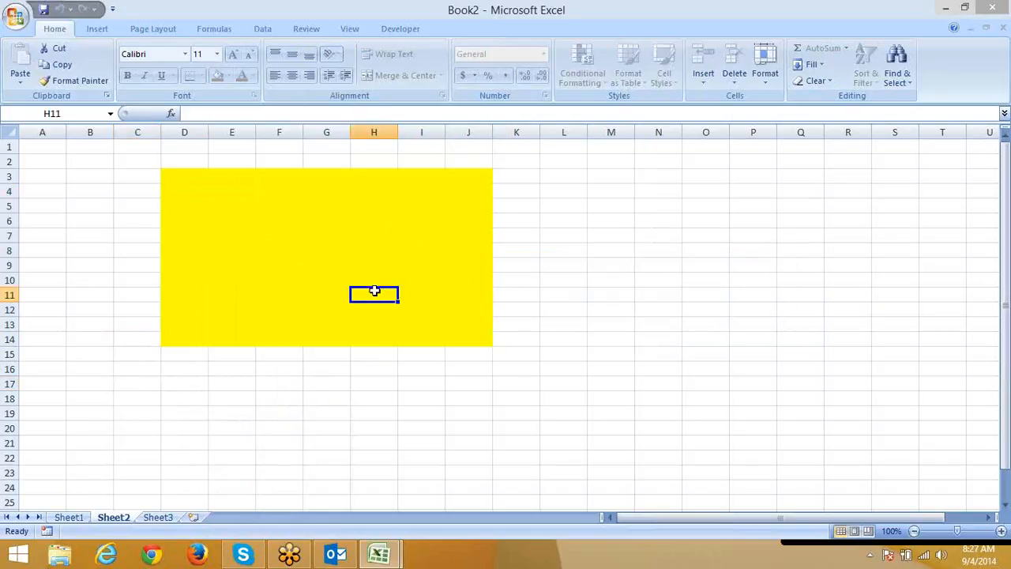
type("sdf")
left_click(361, 254)
type("sdf")
left_click(259, 266)
type("sdf")
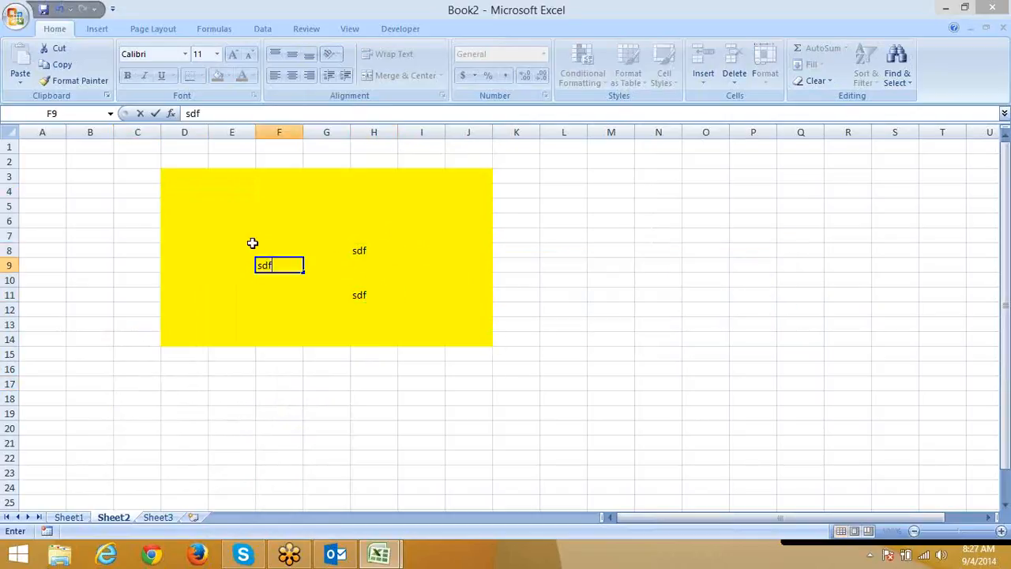
left_click(250, 237)
type("sdf")
left_click(370, 207)
type("fs")
left_click(318, 206)
type("sd")
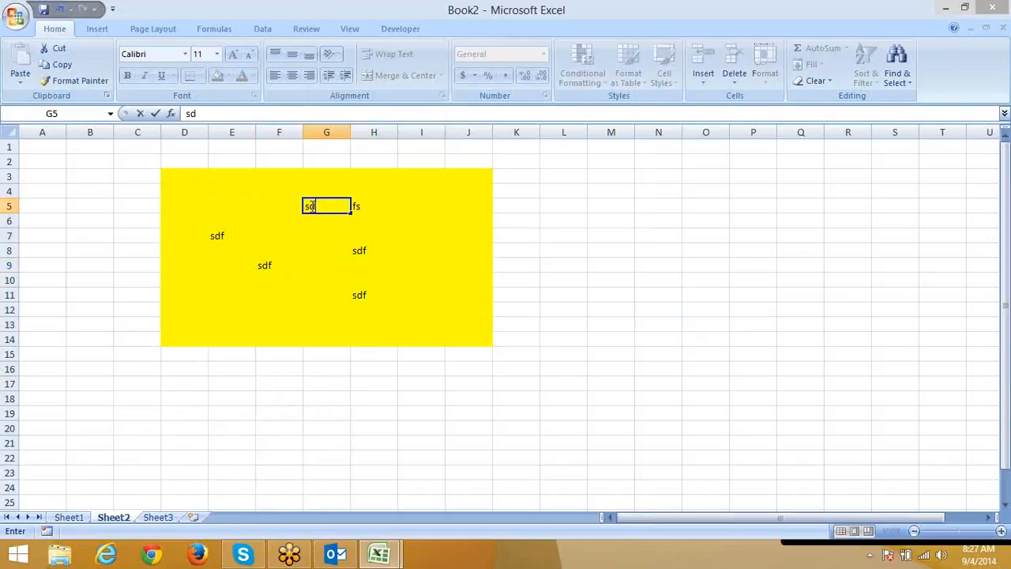
left_click(247, 324)
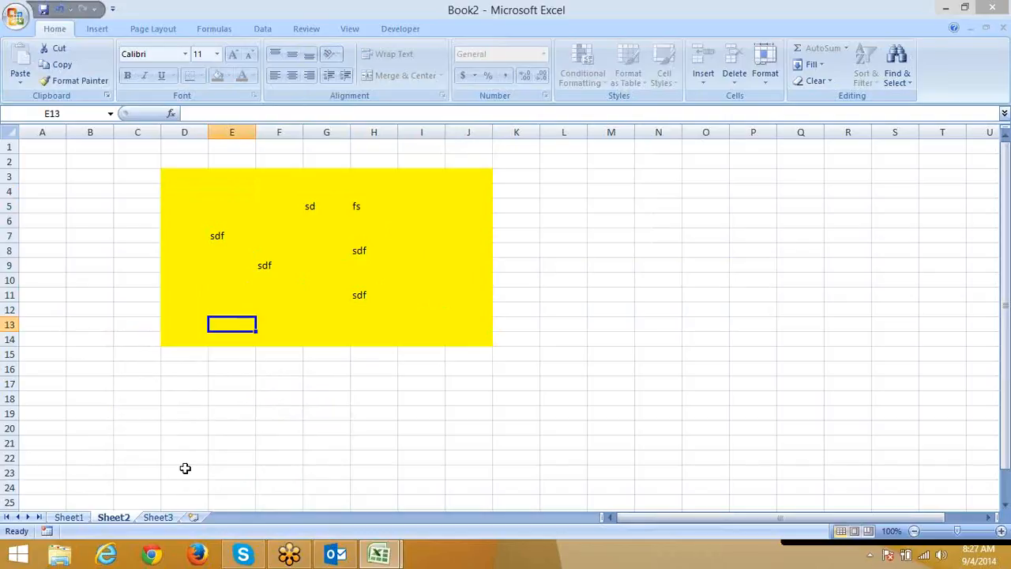
On Sheet3, fill cells F7:J15 with the light blue standard colour.
left_click(169, 519)
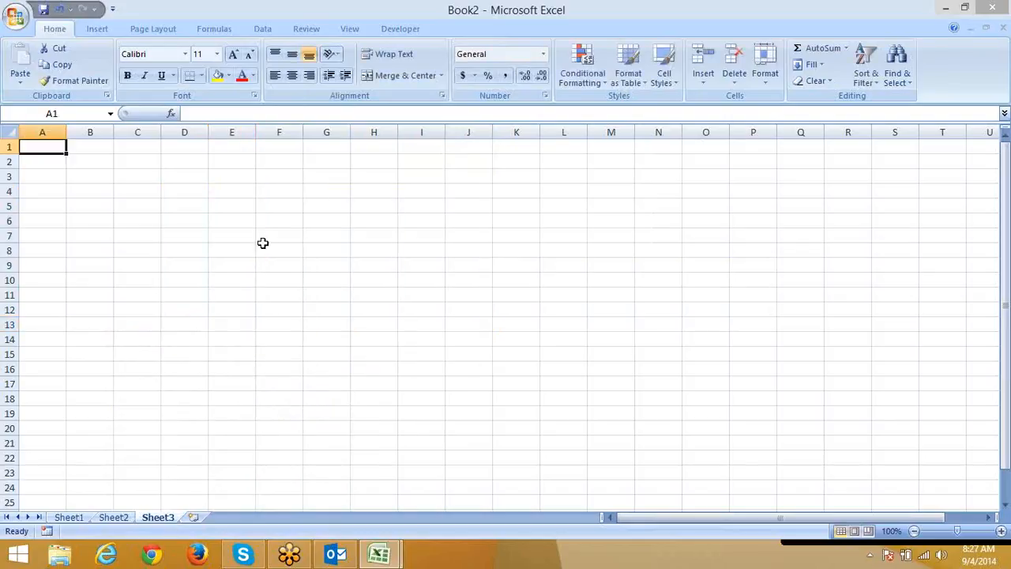
left_click_drag(268, 240, 466, 352)
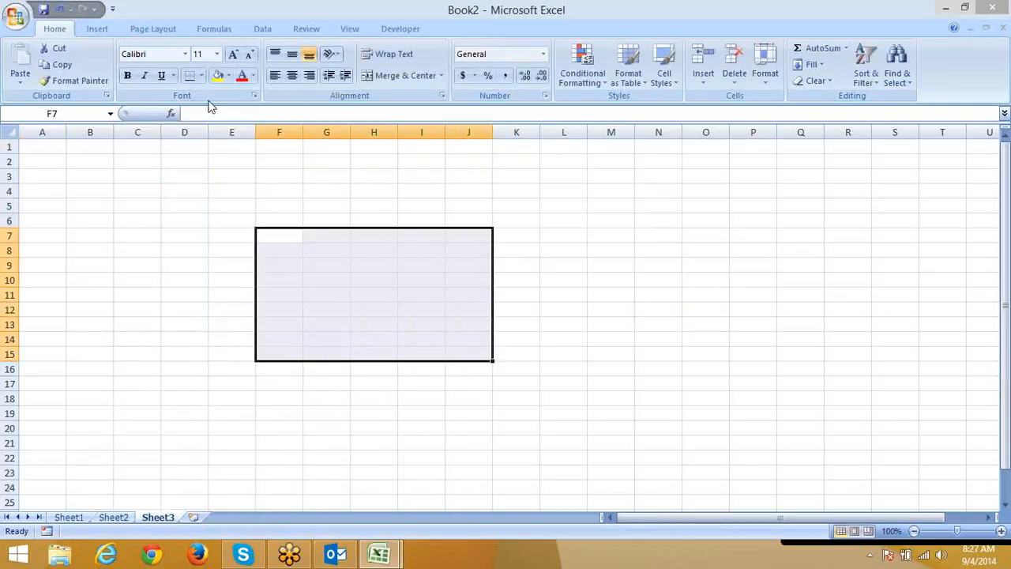
left_click(217, 75)
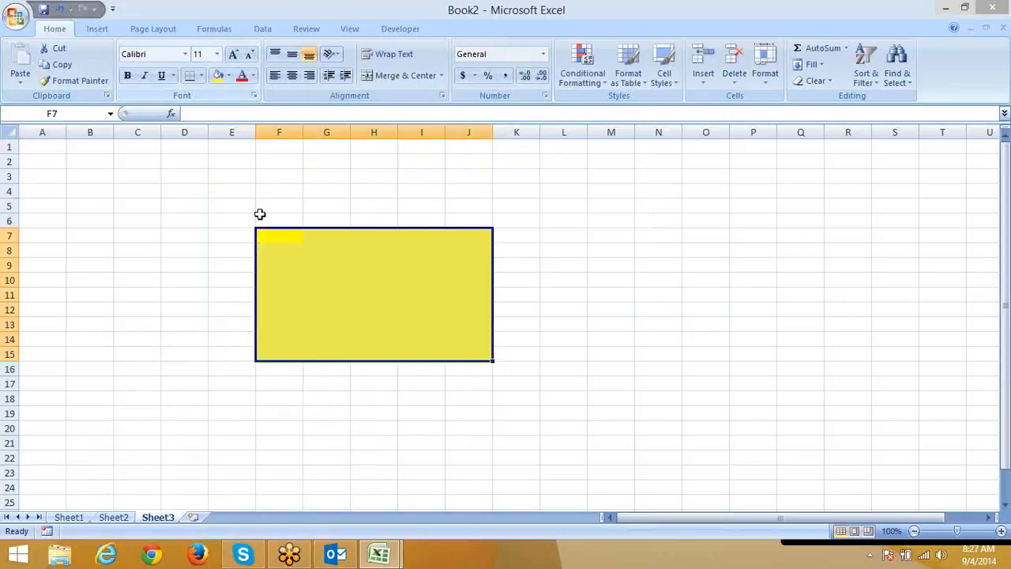
left_click(228, 75)
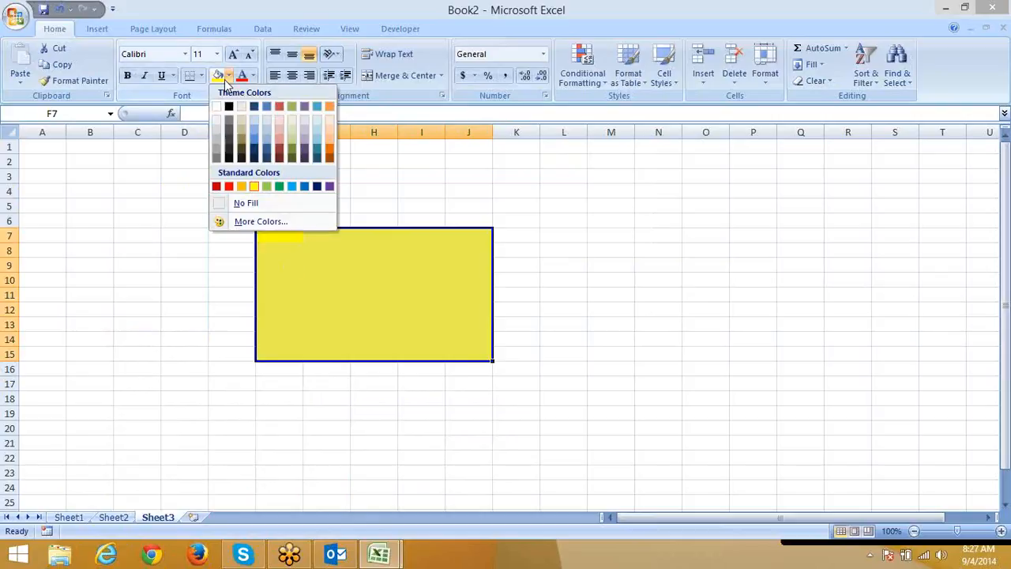
left_click(293, 187)
Select the top rows of the blue block, then B3:B13, then H10:I12.
left_click(307, 237)
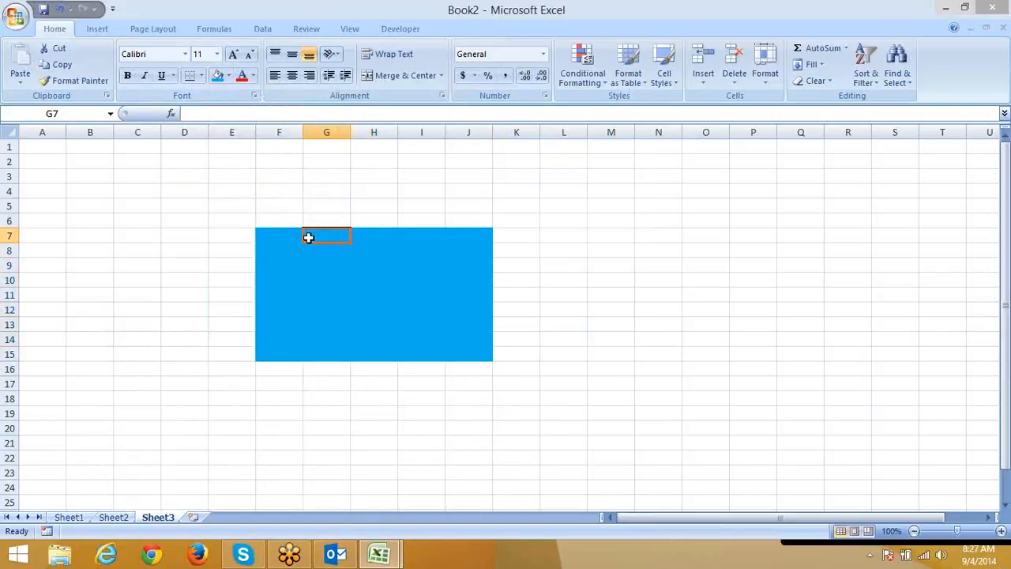
left_click_drag(281, 231, 473, 352)
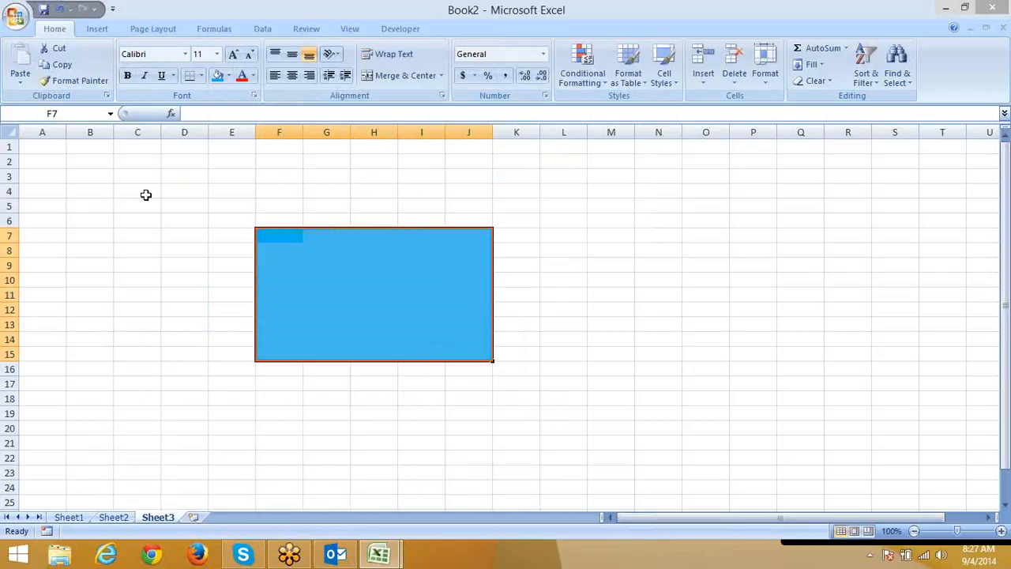
left_click_drag(106, 177, 106, 318)
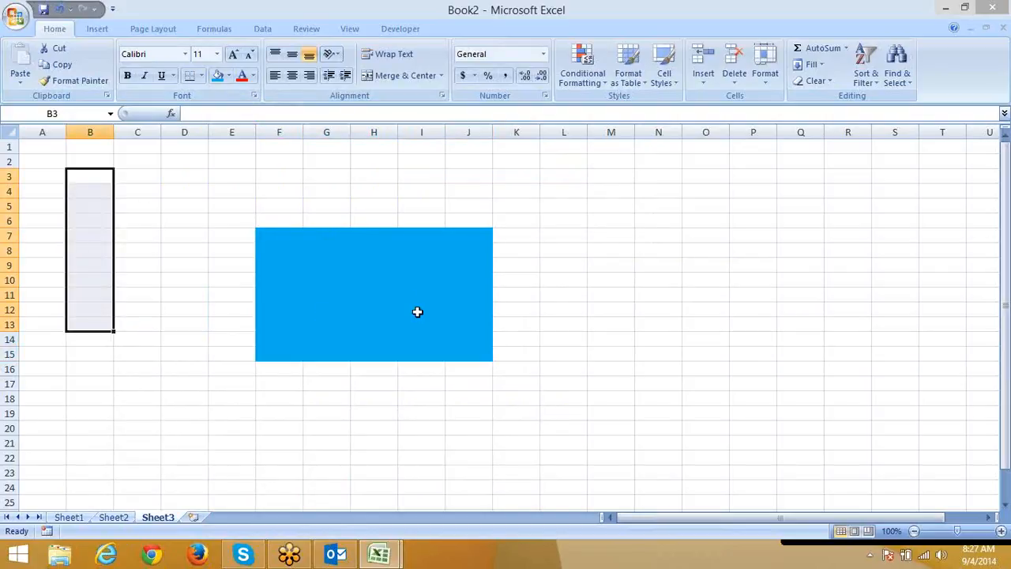
left_click_drag(397, 282, 423, 310)
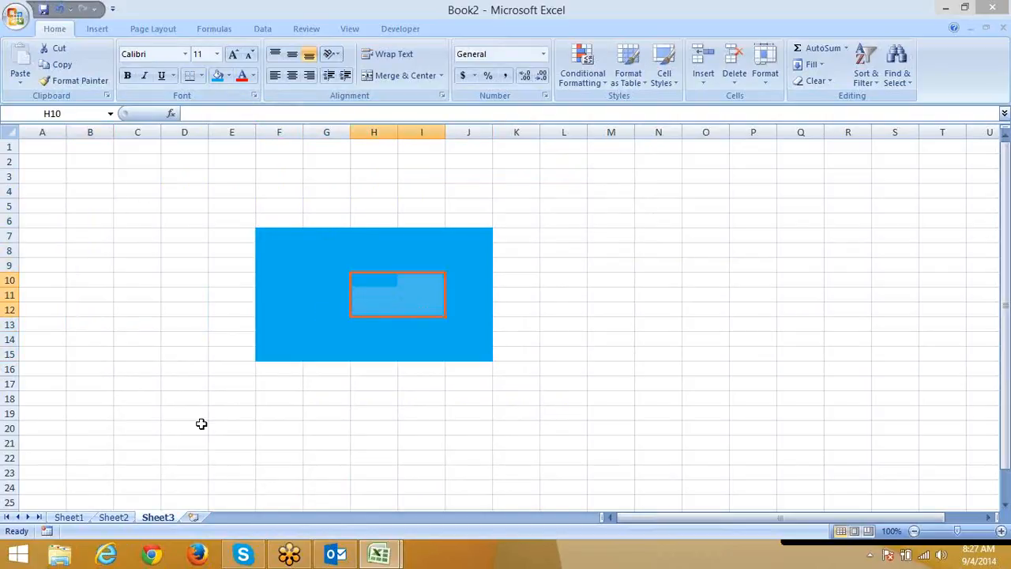
On Sheet2, enter 'zxxf' in F12, confirm locked F19 refuses edits, and return to Sheet3.
left_click(112, 517)
left_click(295, 306)
type("zxxf")
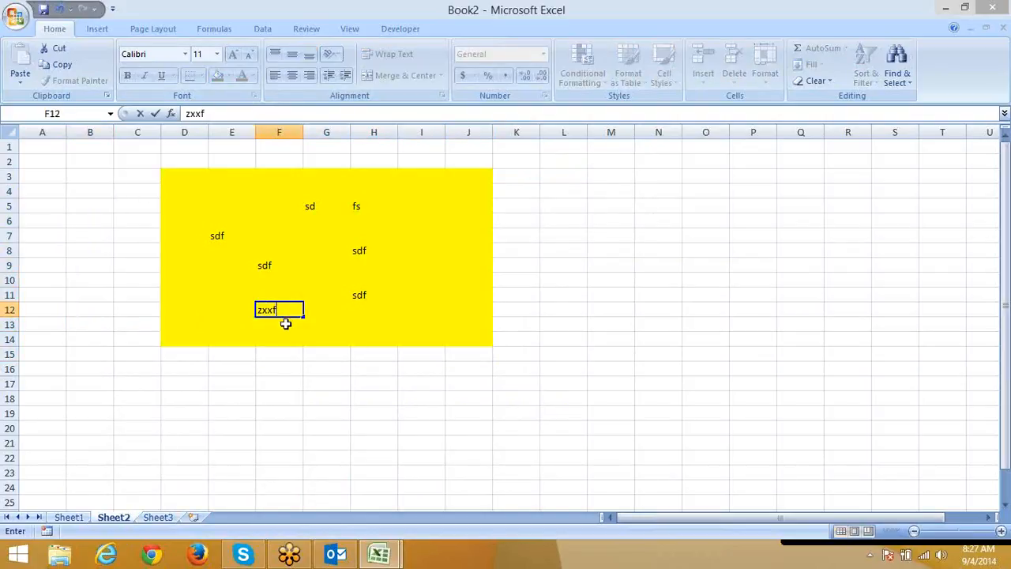
left_click(299, 408)
double_click(284, 414)
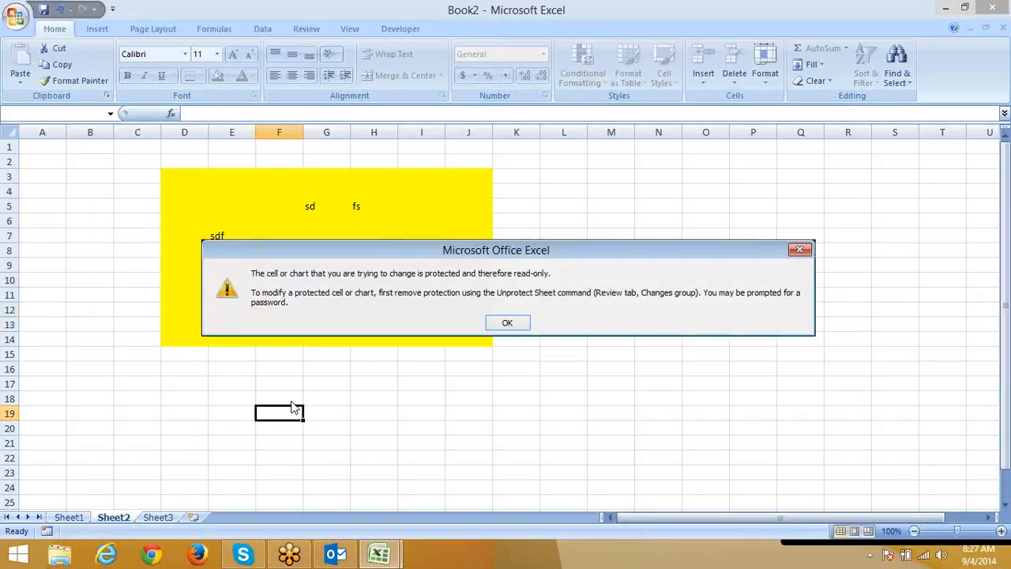
left_click(511, 322)
left_click(157, 516)
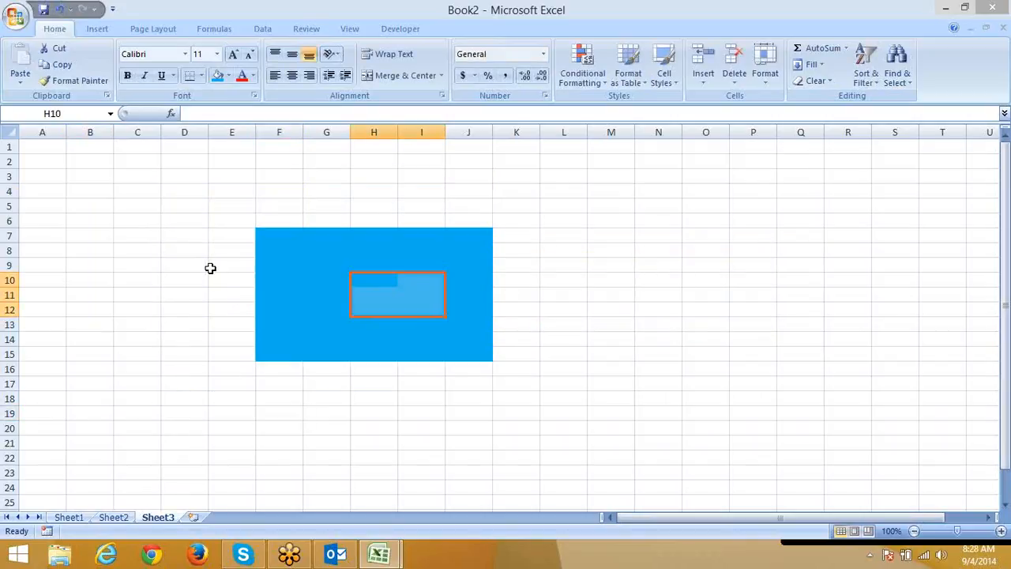
Select all cells on Sheet3 and clear Locked on the Format Cells Protection tab.
left_click_drag(184, 241, 128, 316)
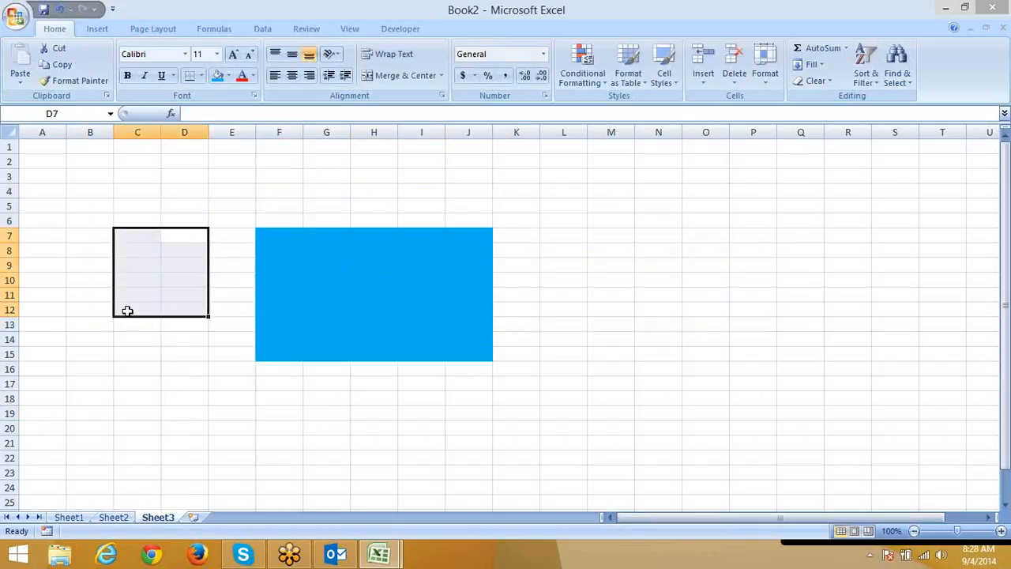
left_click_drag(275, 232, 457, 336)
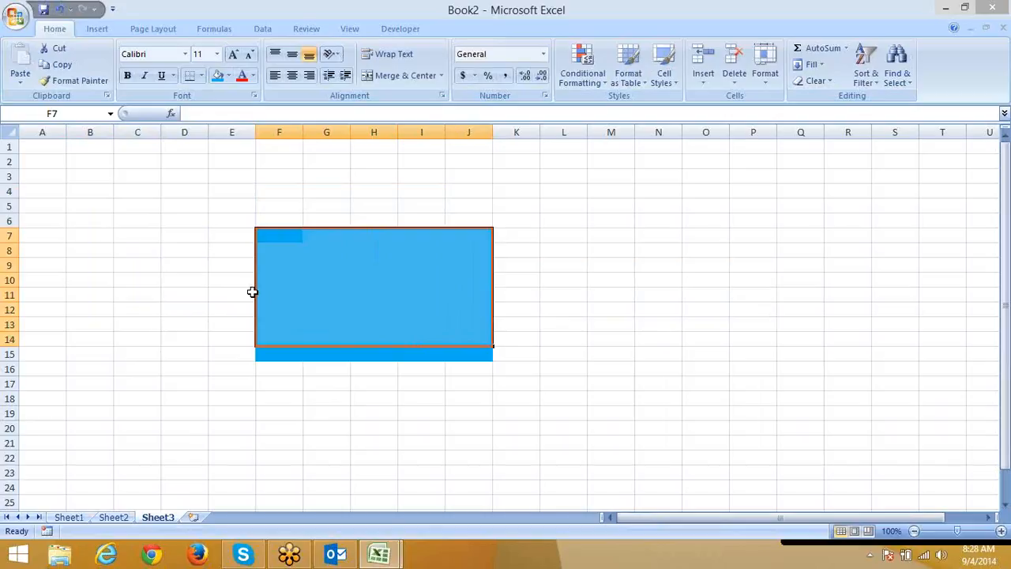
left_click(67, 159)
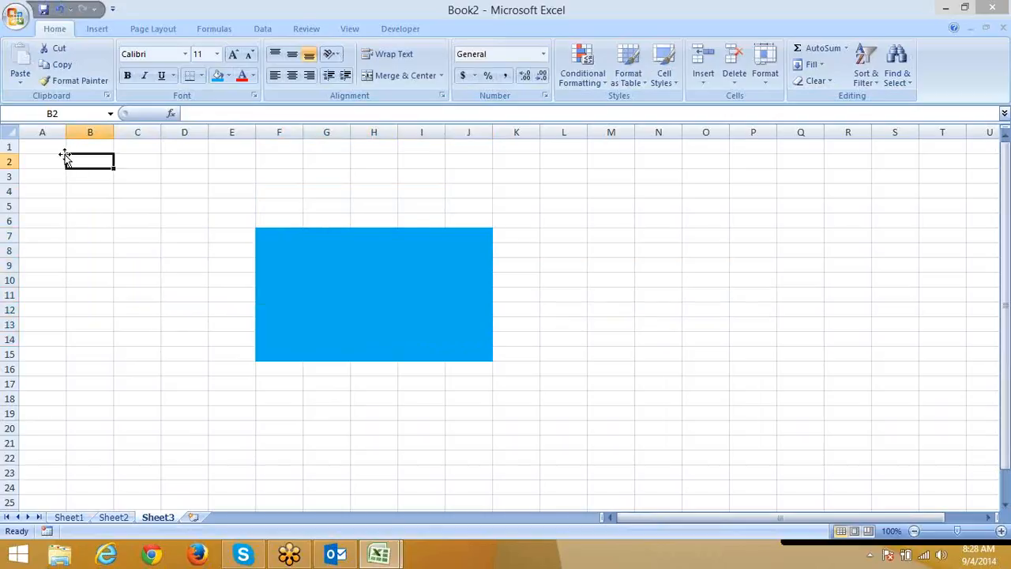
left_click(9, 131)
right_click(132, 174)
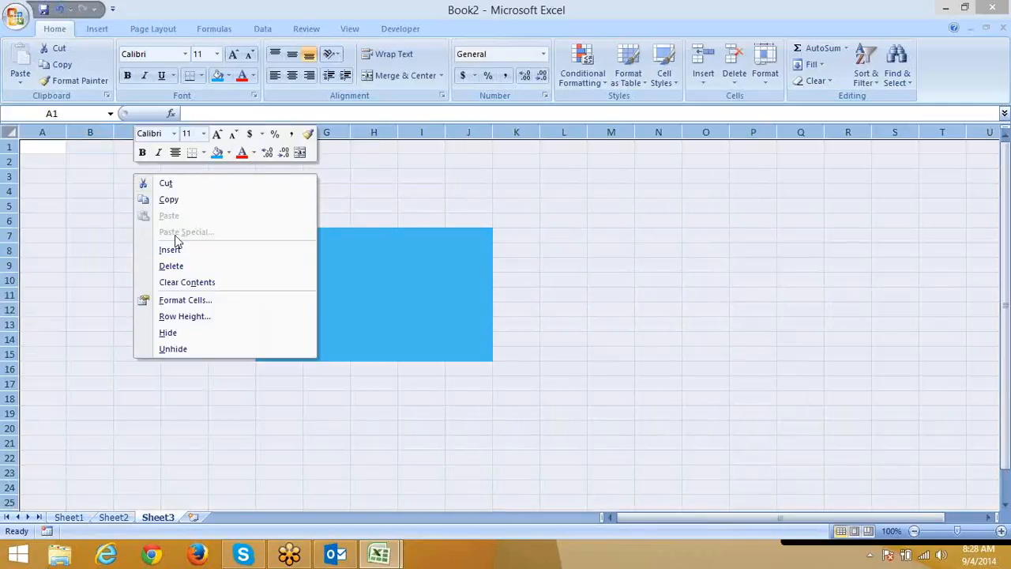
left_click(187, 301)
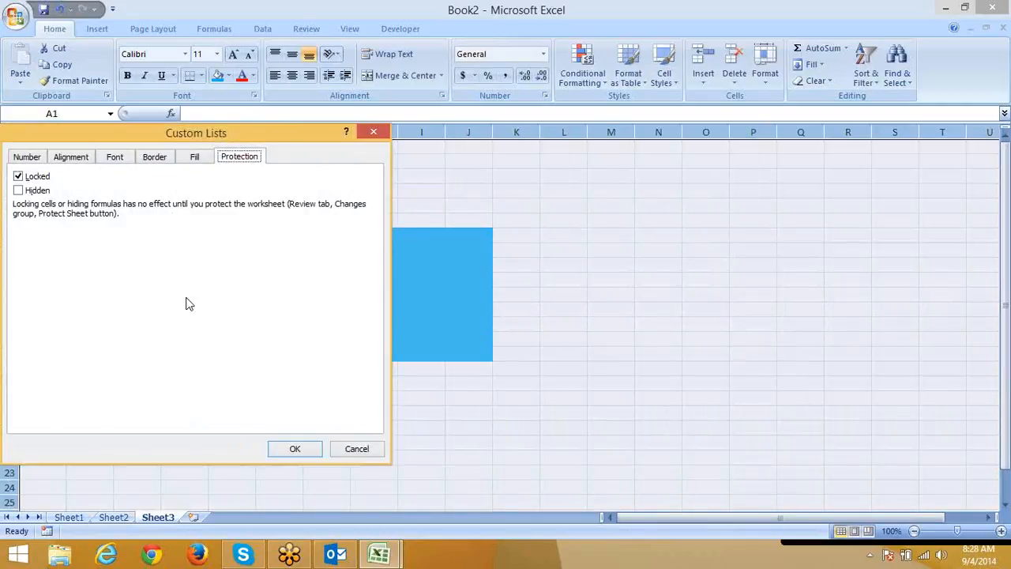
left_click(18, 176)
left_click_drag(110, 132, 562, 44)
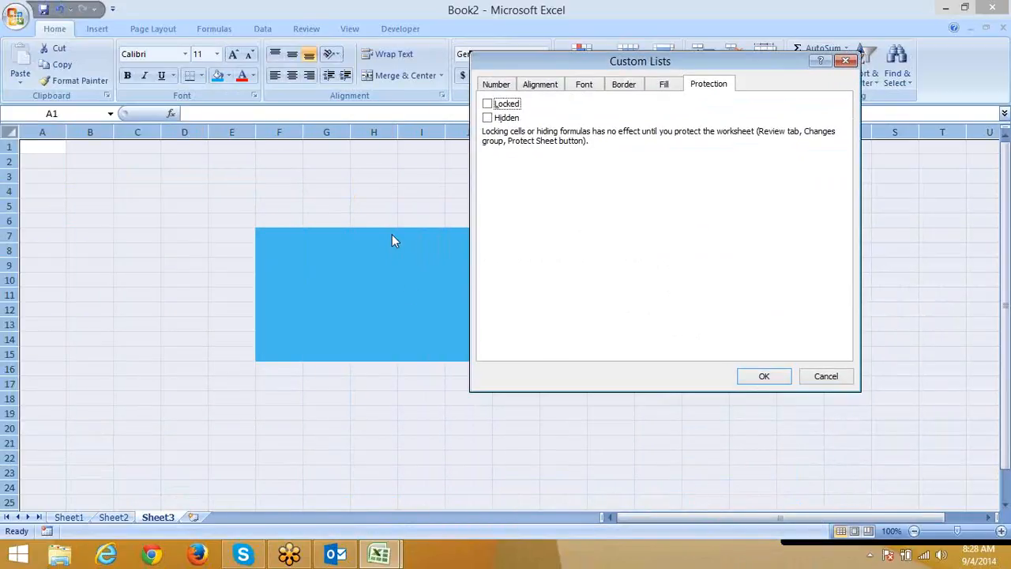
Confirm unlocking every cell on Sheet3 and clear the whole-sheet selection.
left_click(763, 378)
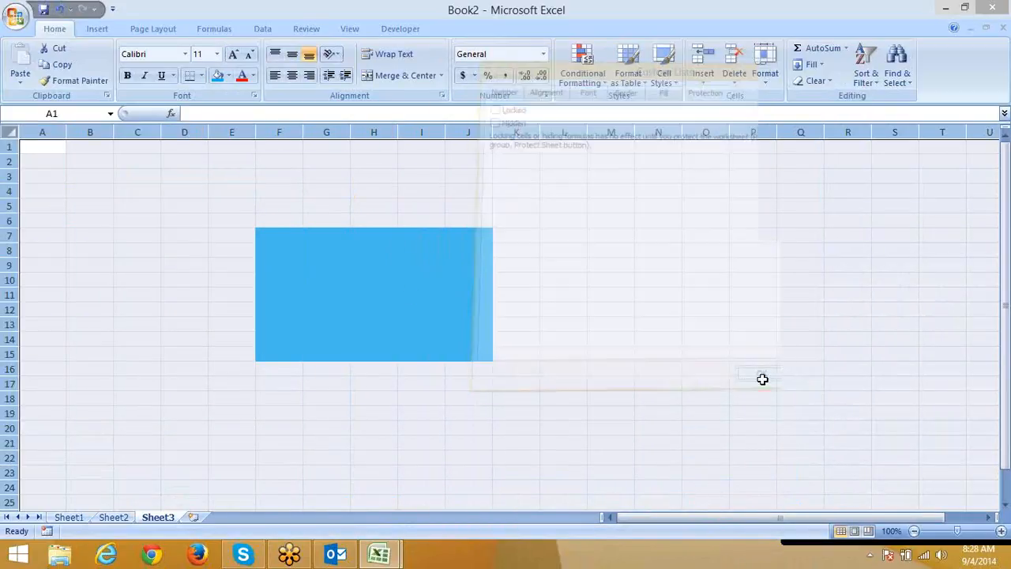
left_click(702, 372)
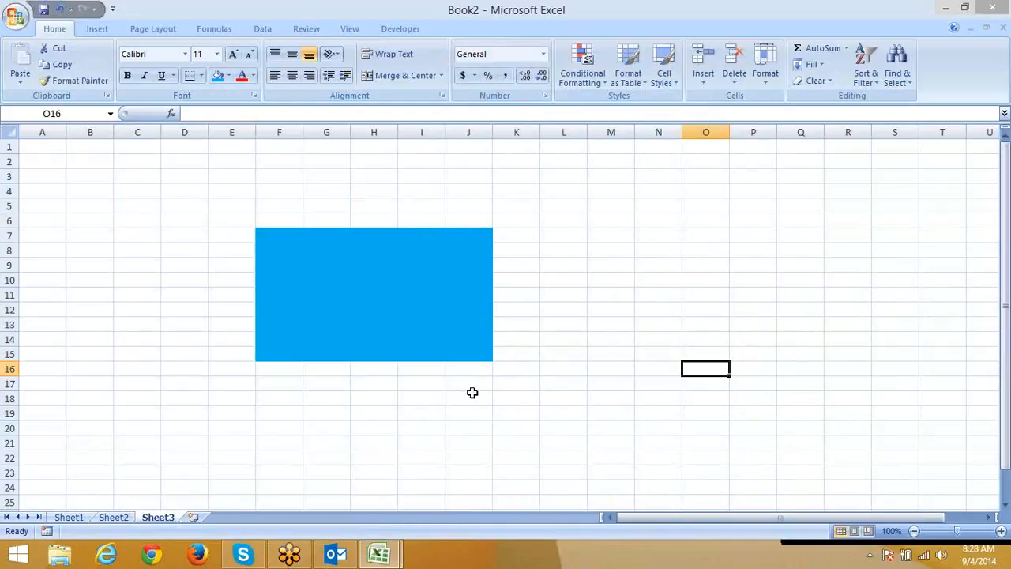
left_click(466, 411)
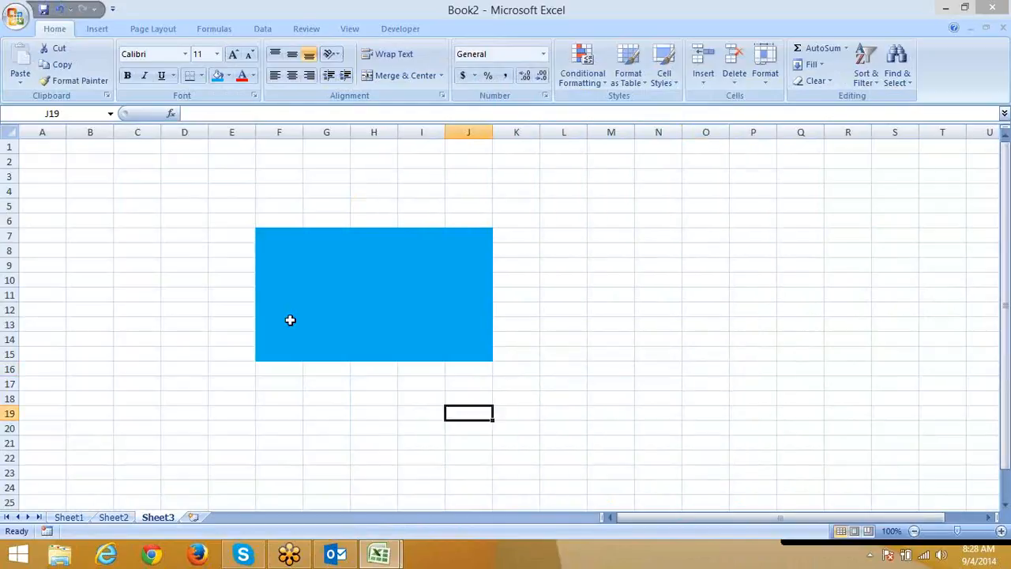
Lock the blue range F7:J15 through Format Cells Protection, then deselect it.
left_click(268, 237)
left_click_drag(295, 250, 477, 355)
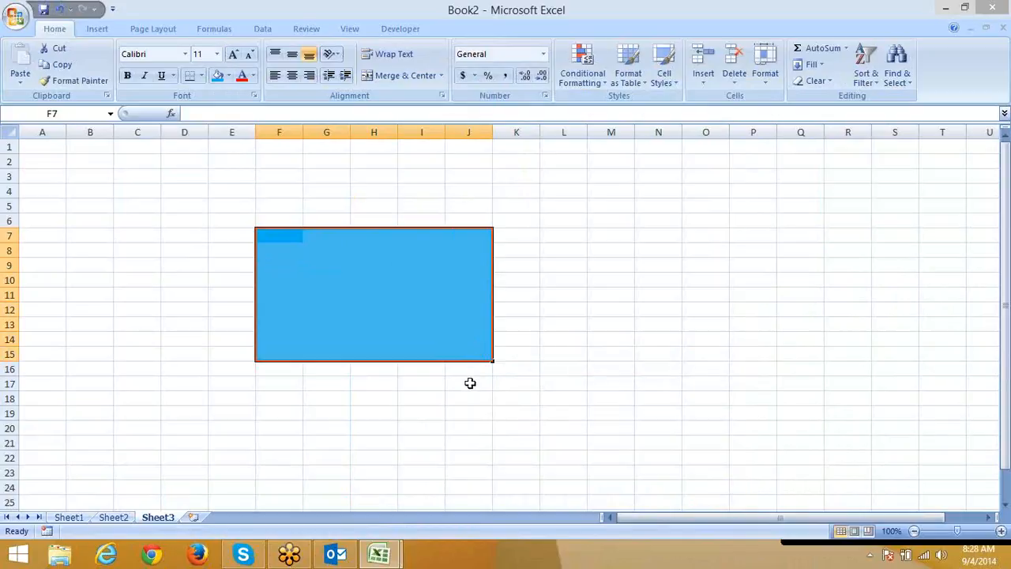
right_click(353, 336)
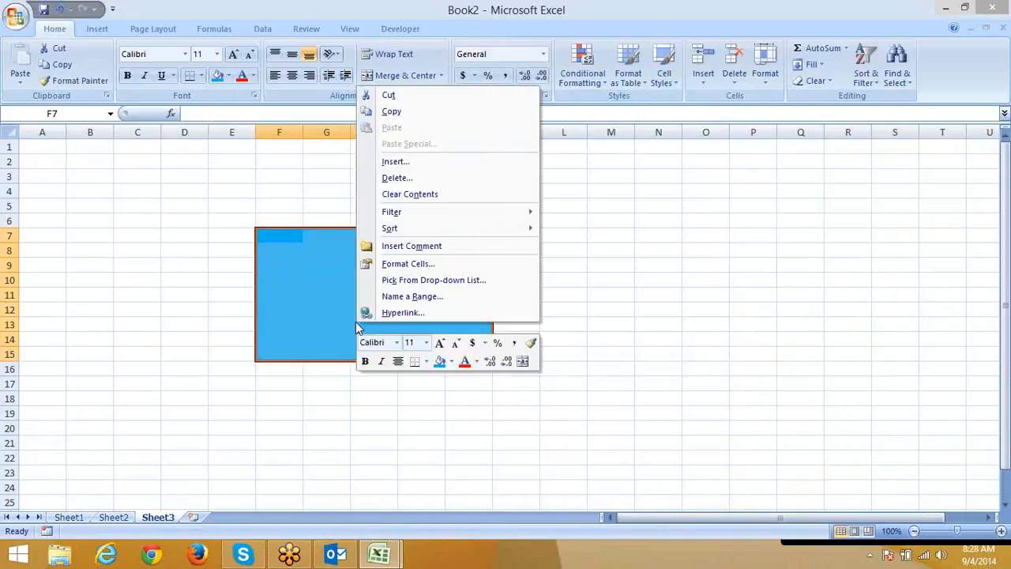
left_click(395, 263)
left_click(218, 139)
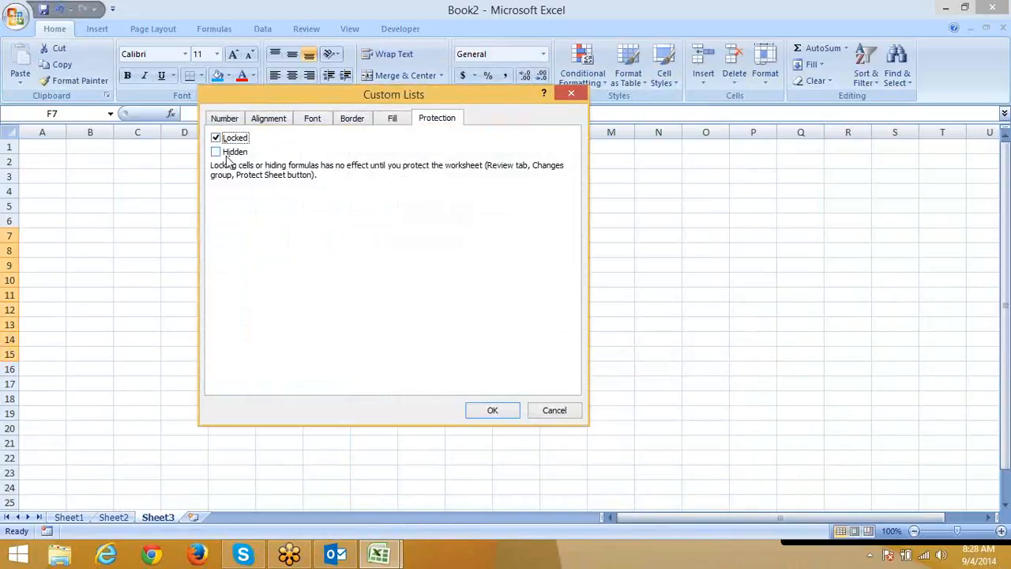
left_click(492, 410)
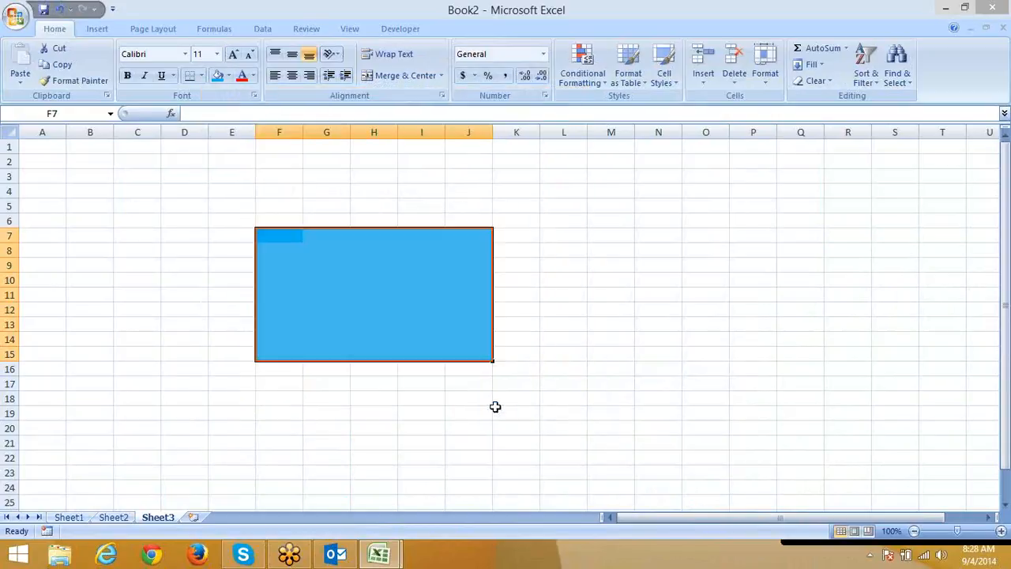
left_click(458, 440)
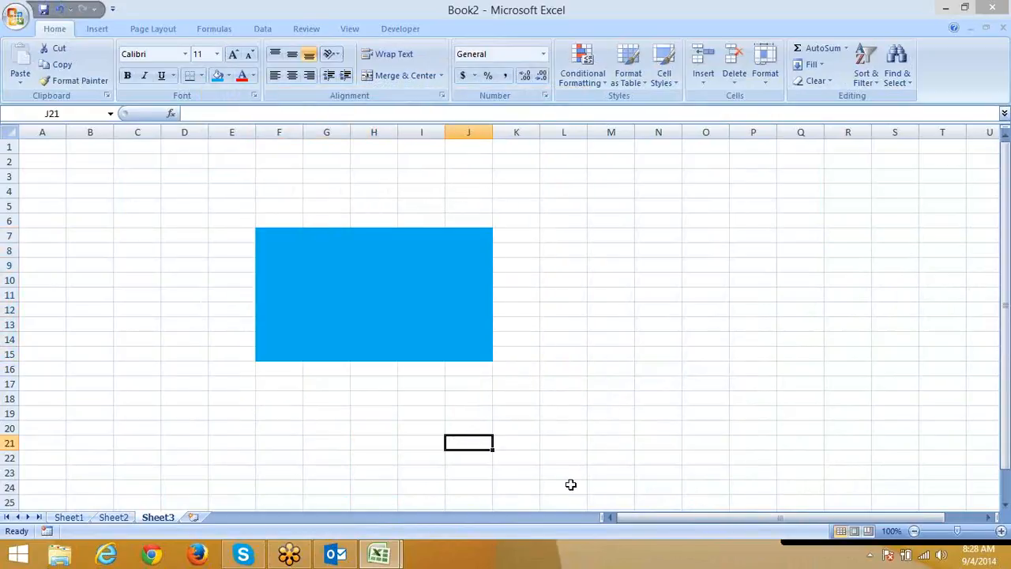
left_click(821, 352)
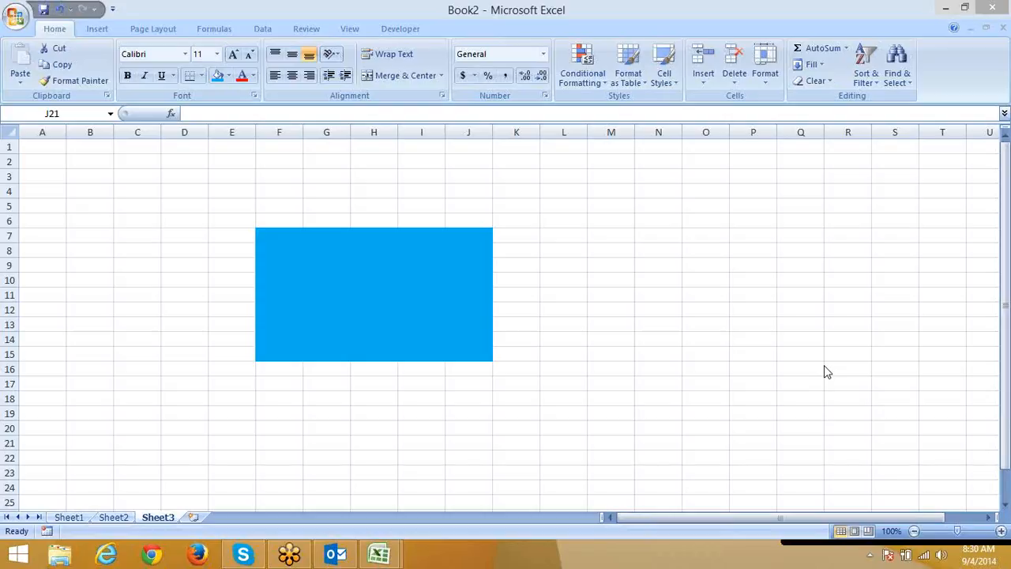
left_click(523, 330)
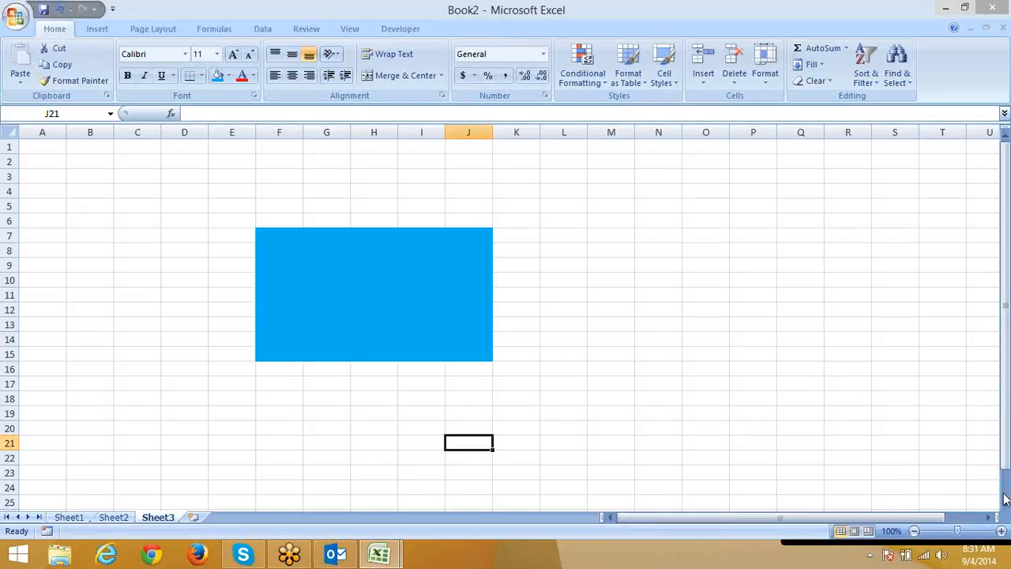
key("alt+Tab")
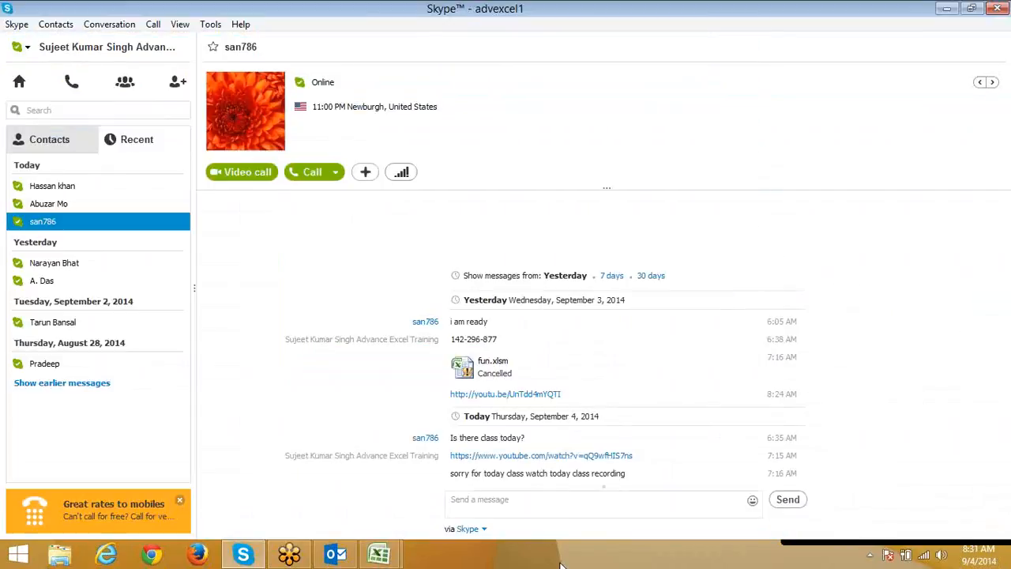
mouse_move(381, 553)
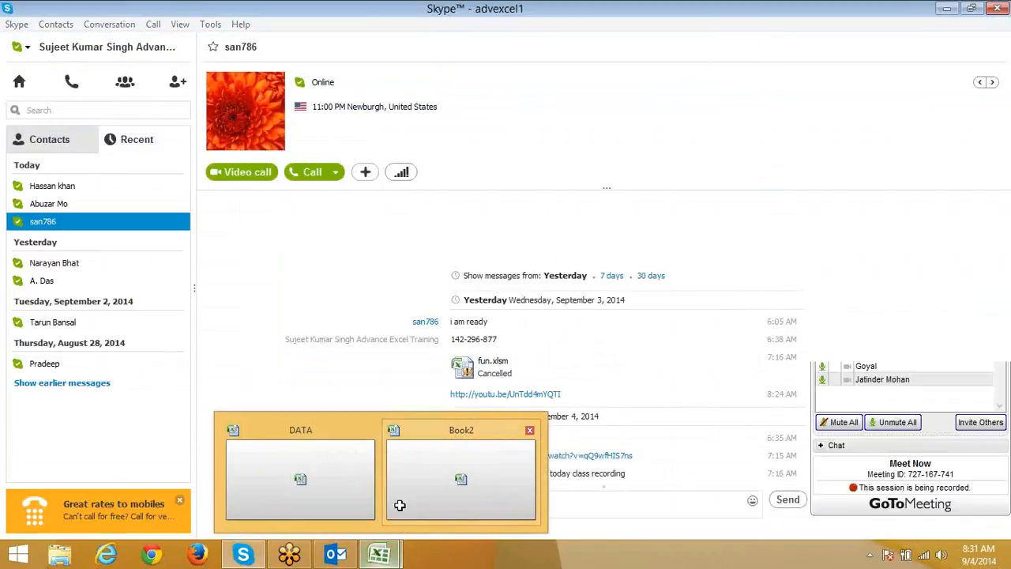
left_click(399, 508)
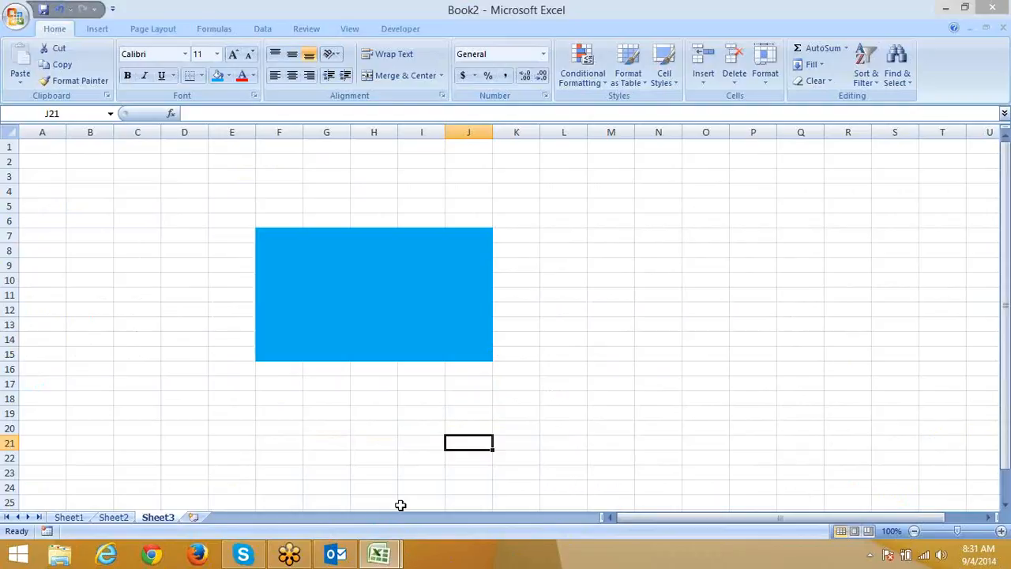
left_click(6, 133)
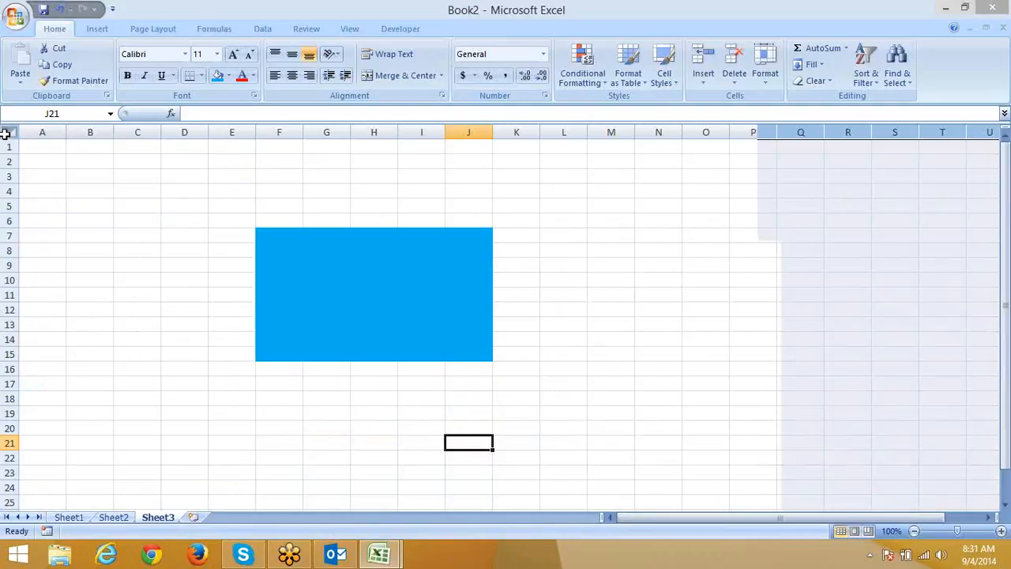
left_click(58, 175)
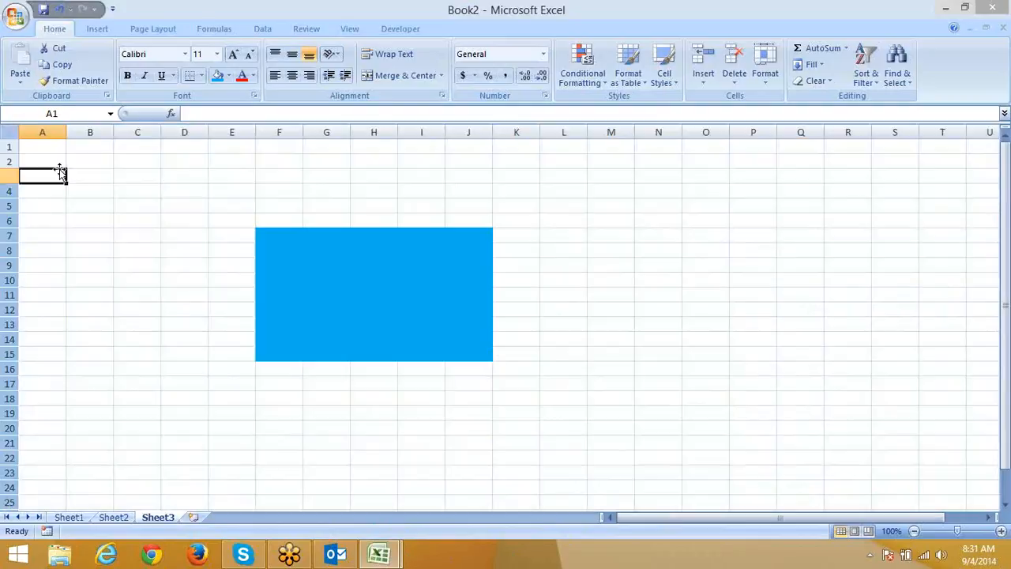
left_click_drag(266, 232, 447, 345)
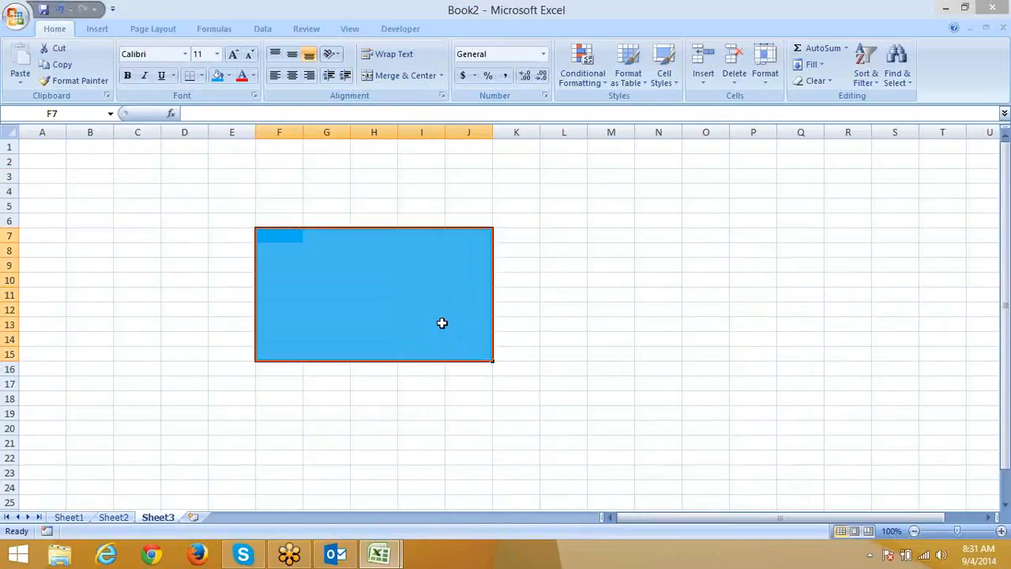
right_click(440, 323)
left_click(505, 265)
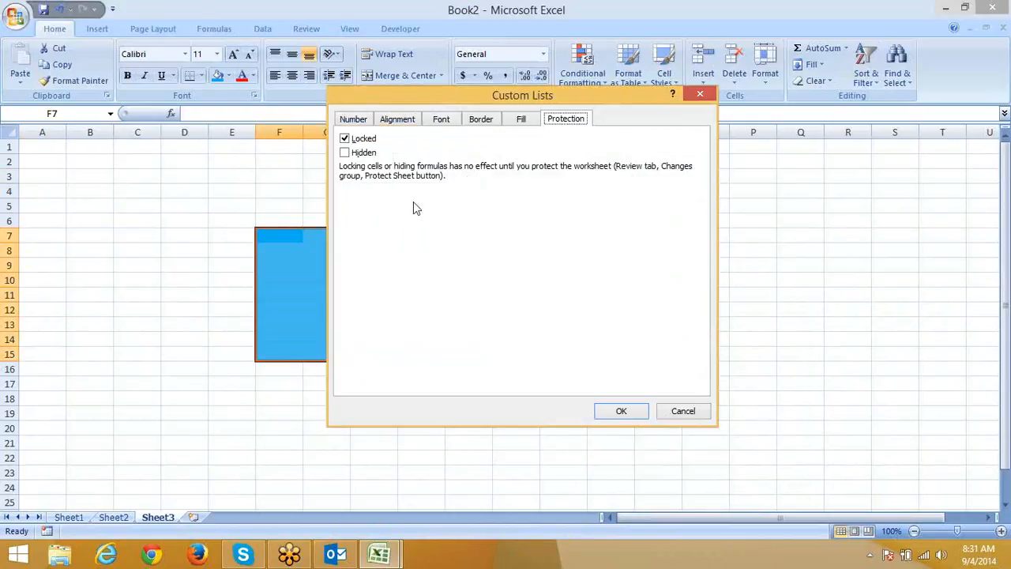
left_click(687, 411)
Protect Sheet3 with the default permissions.
right_click(147, 519)
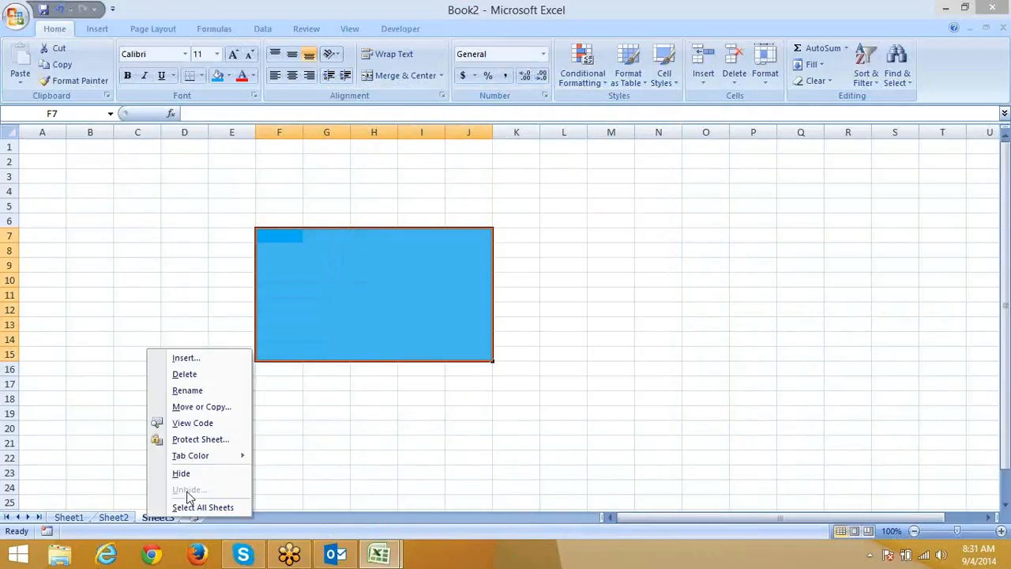
left_click(207, 440)
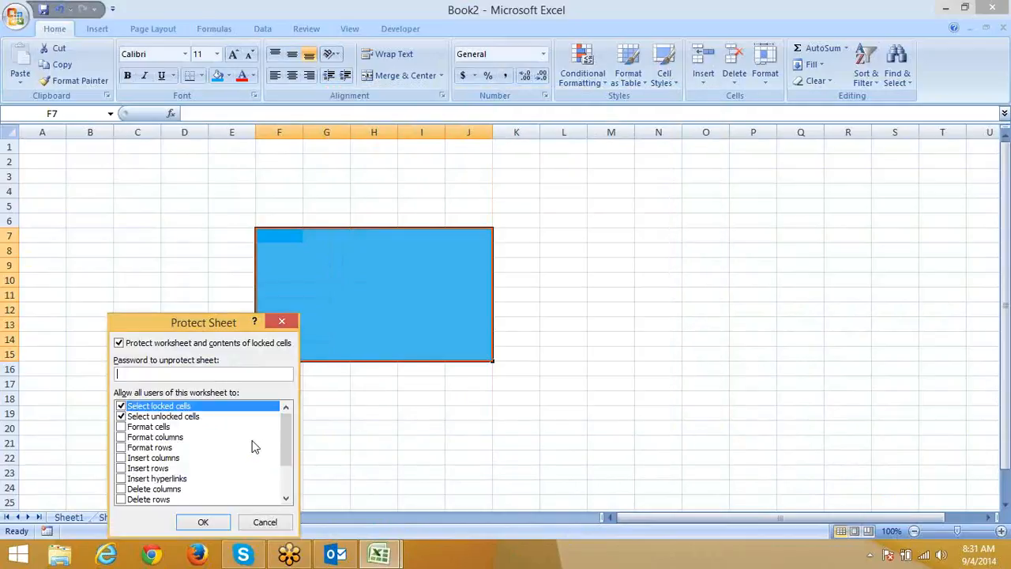
left_click(207, 525)
Enter 'zsa' in unlocked C12, confirm the blue range refuses edits, and add Sheet4.
left_click(141, 309)
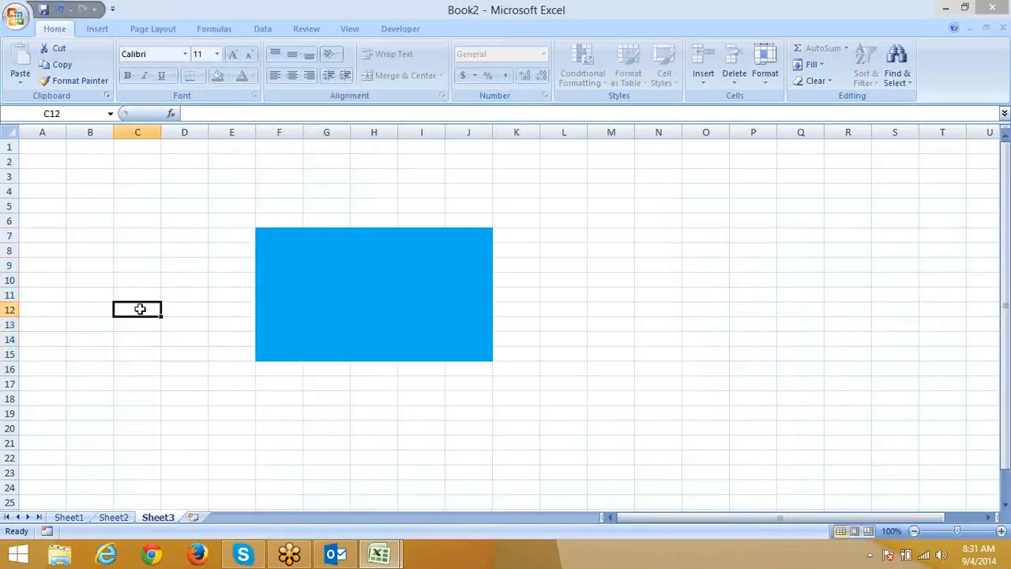
type("zsa")
left_click(305, 369)
left_click(343, 314)
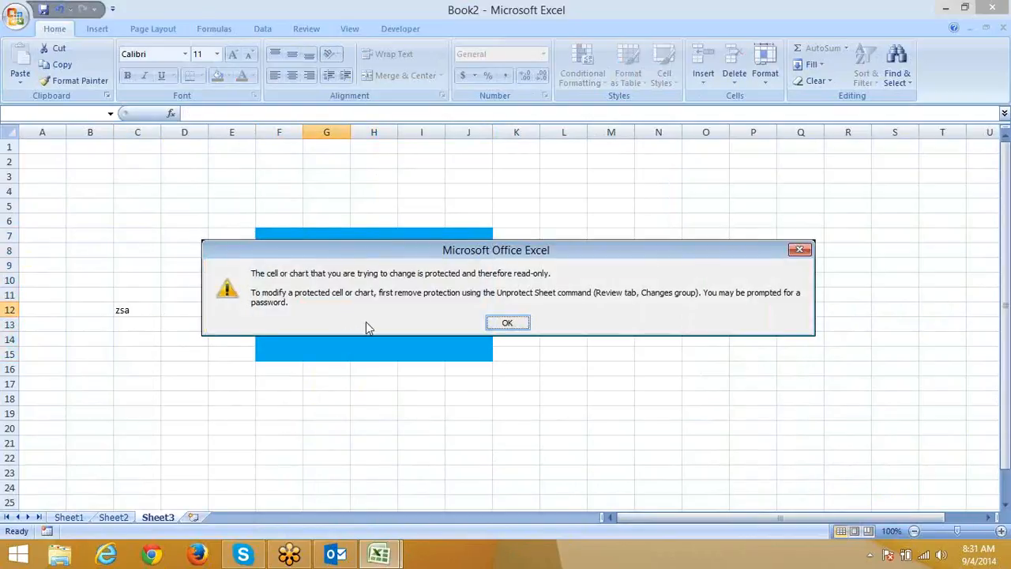
left_click(507, 323)
left_click(192, 516)
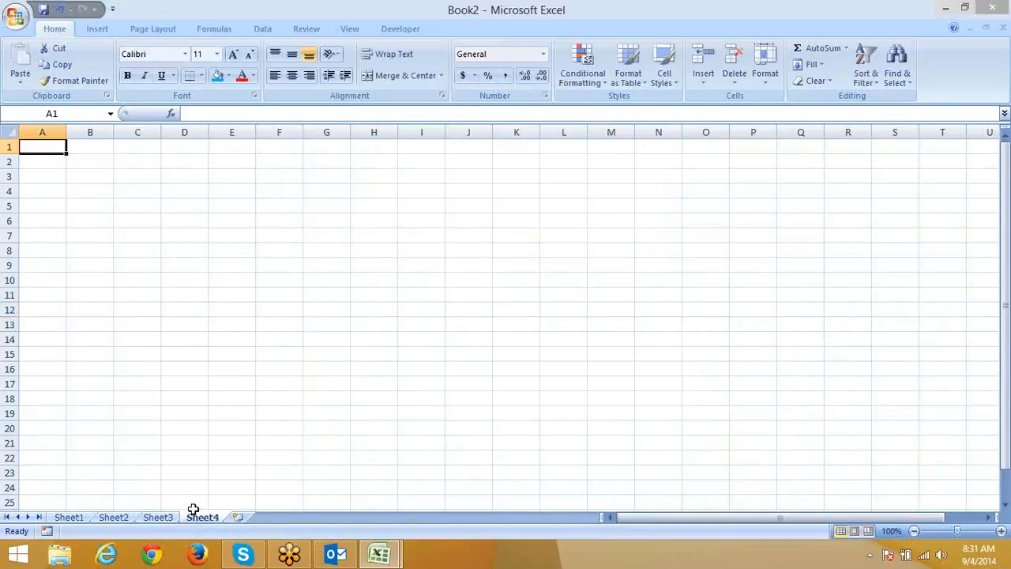
Enter the labels Name in A3, Roll in B5 and Marks in C7.
key("Right")
key("Down")
key("Down")
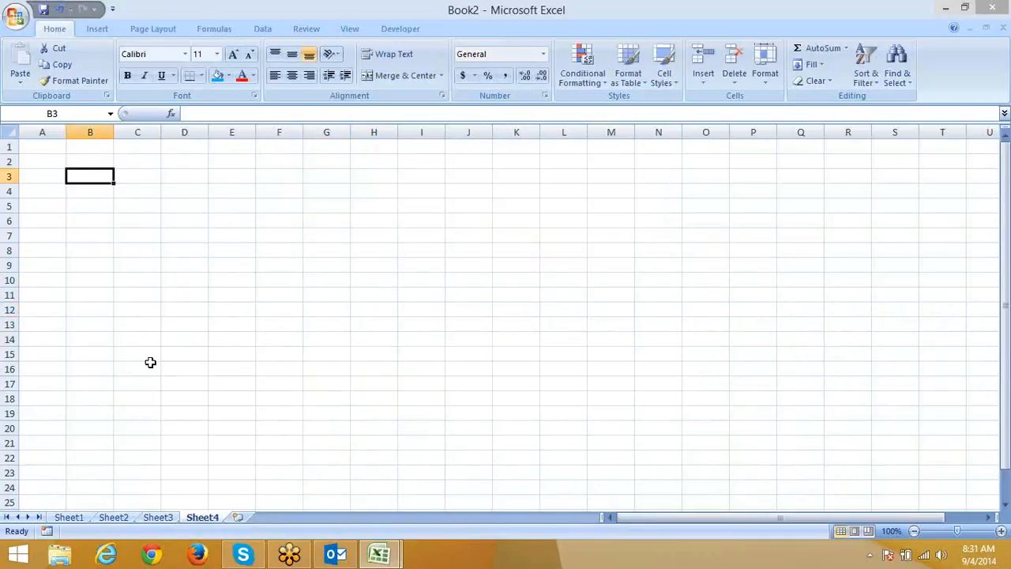
key("Left")
type("Name")
key("Return")
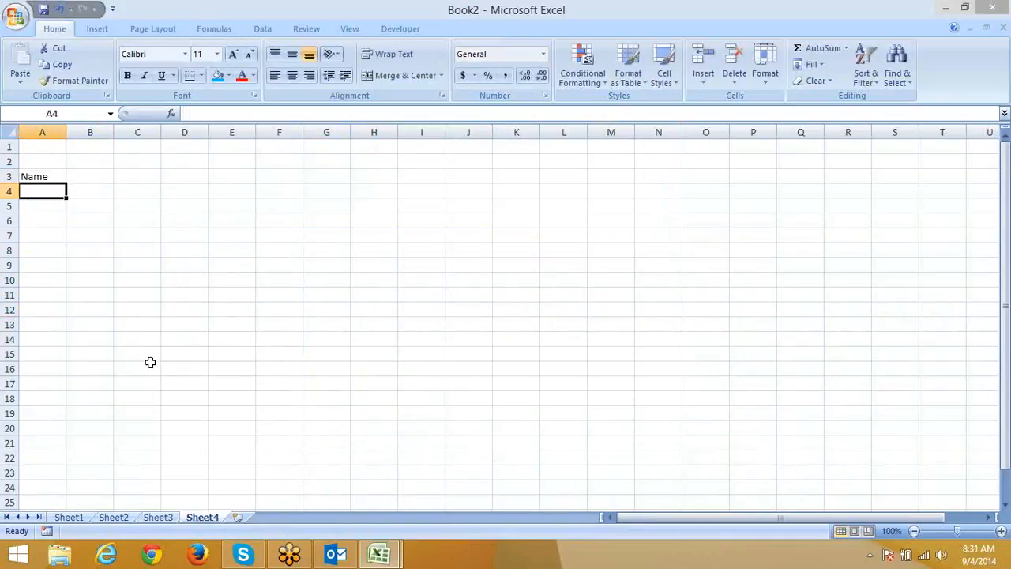
key("Down")
key("Right")
type("Roll")
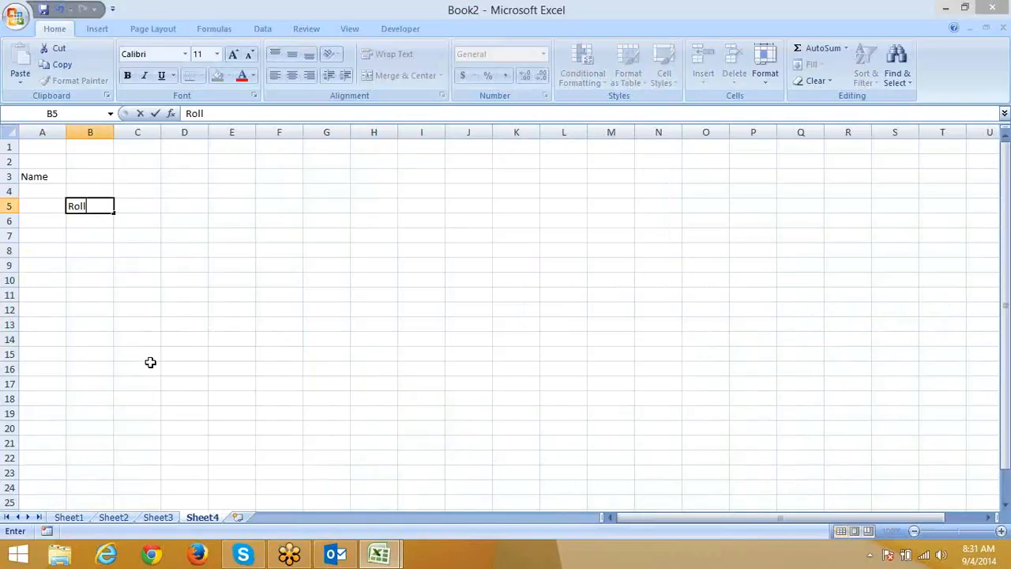
key("Return")
key("Down")
key("Right")
type("Marks")
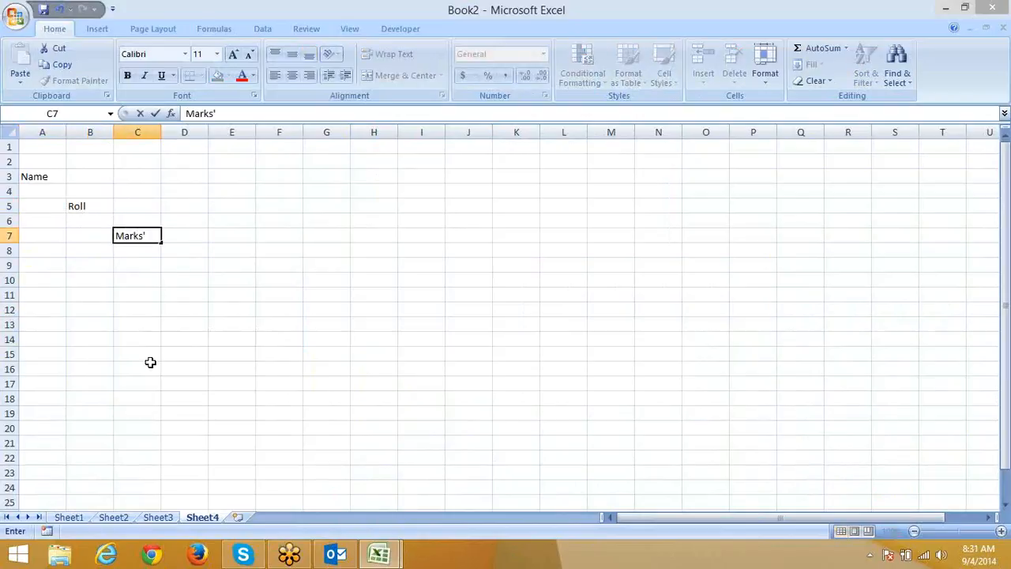
key("Return")
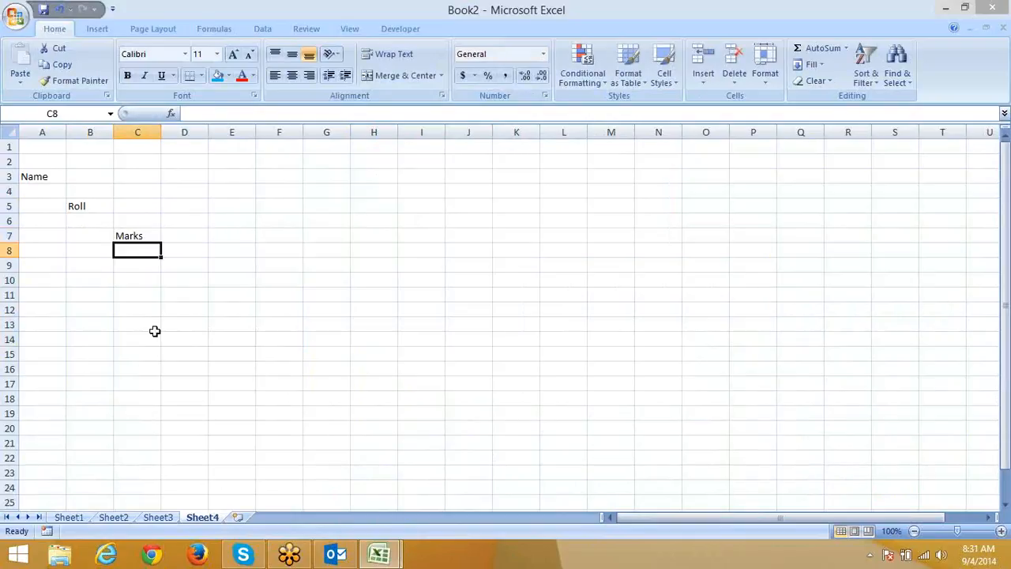
Fill the entry cells B3, C5 and D7 with blue.
left_click(109, 176)
left_click(151, 201, "ctrl")
left_click(185, 234, "ctrl")
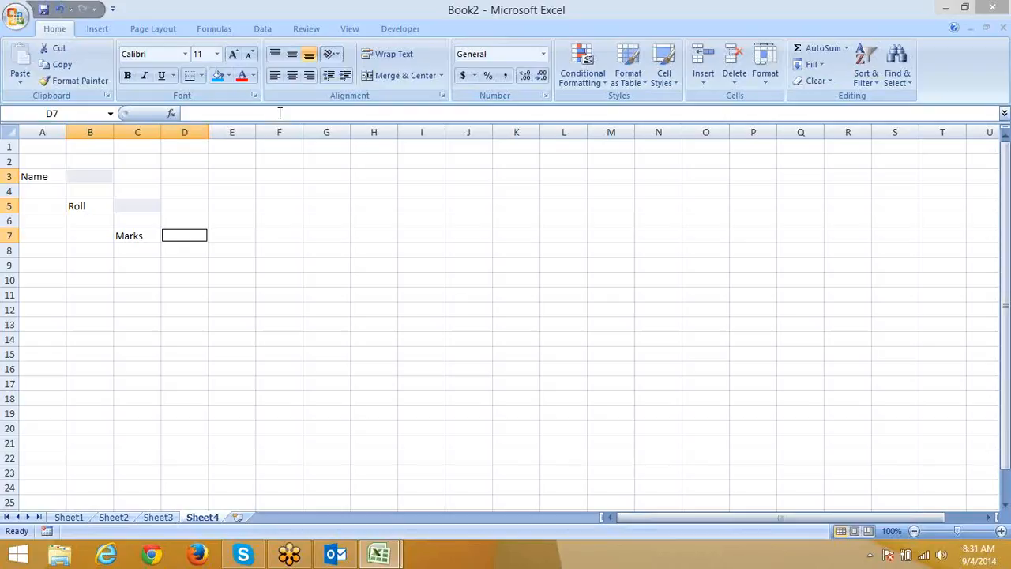
left_click(217, 75)
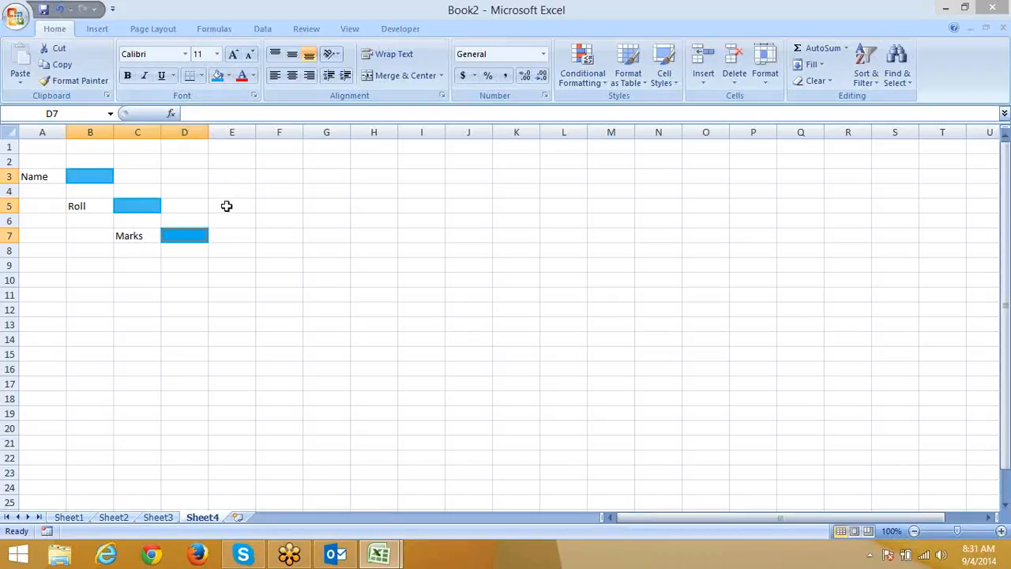
Select the blue entry cells B3, C5 and D7 together.
left_click(84, 172)
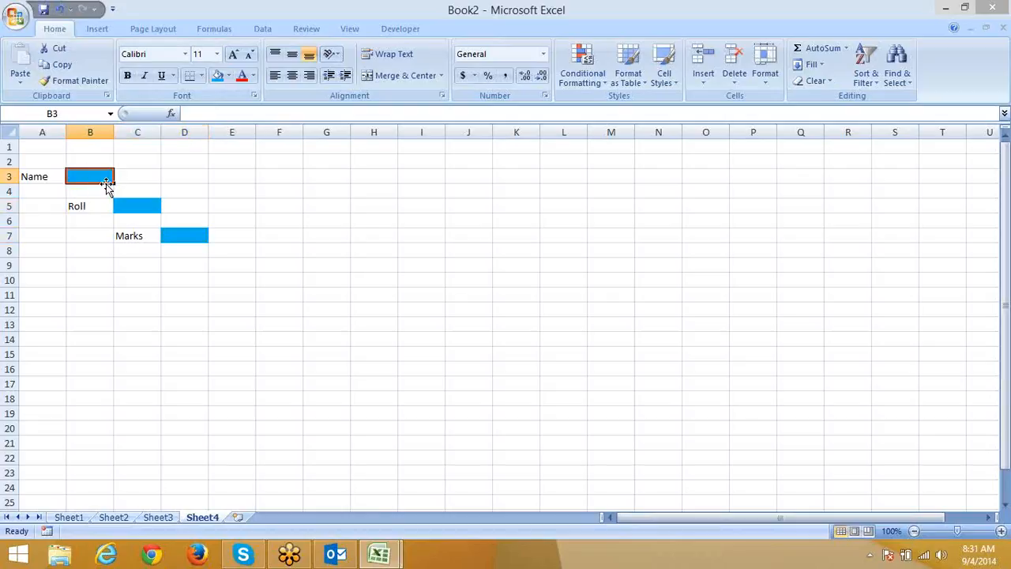
left_click(136, 206)
left_click(185, 236)
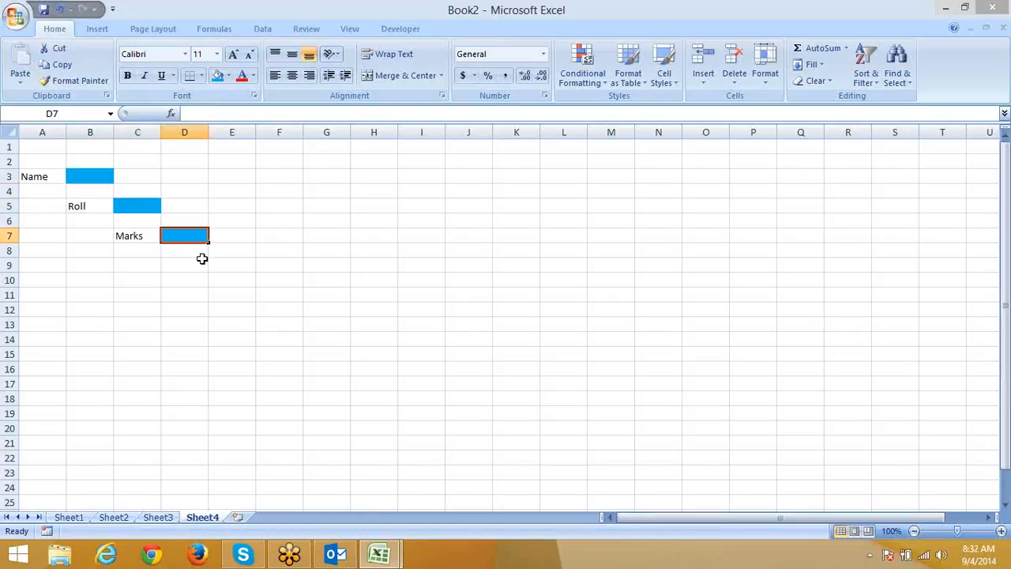
left_click(88, 178)
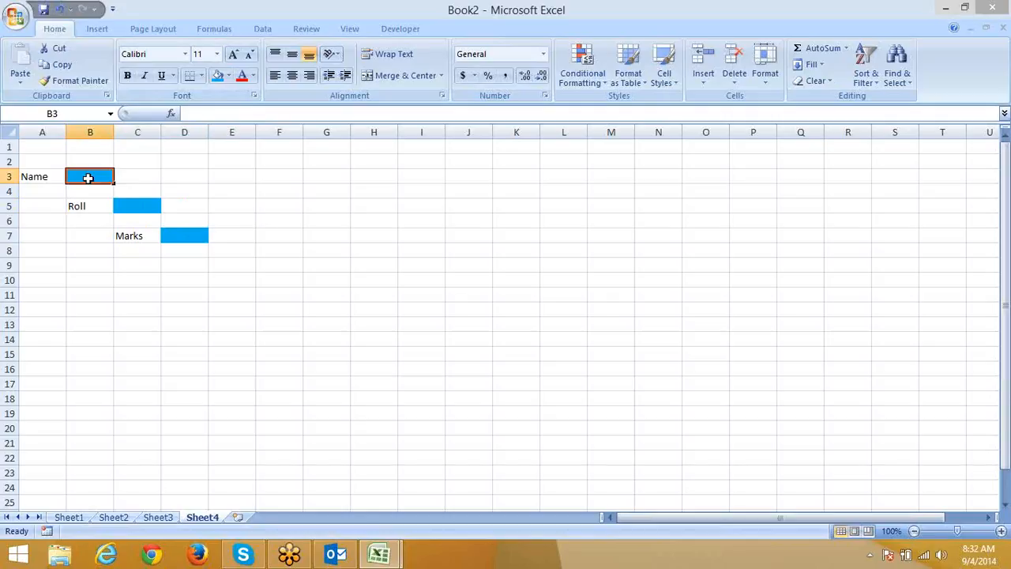
key("Down")
key("Up")
left_click(116, 206)
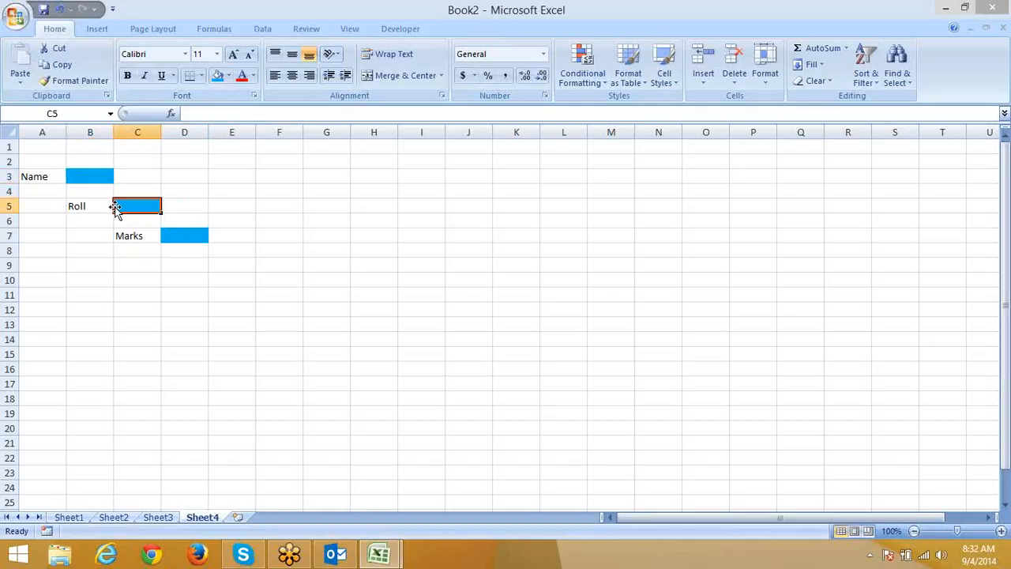
left_click(201, 235)
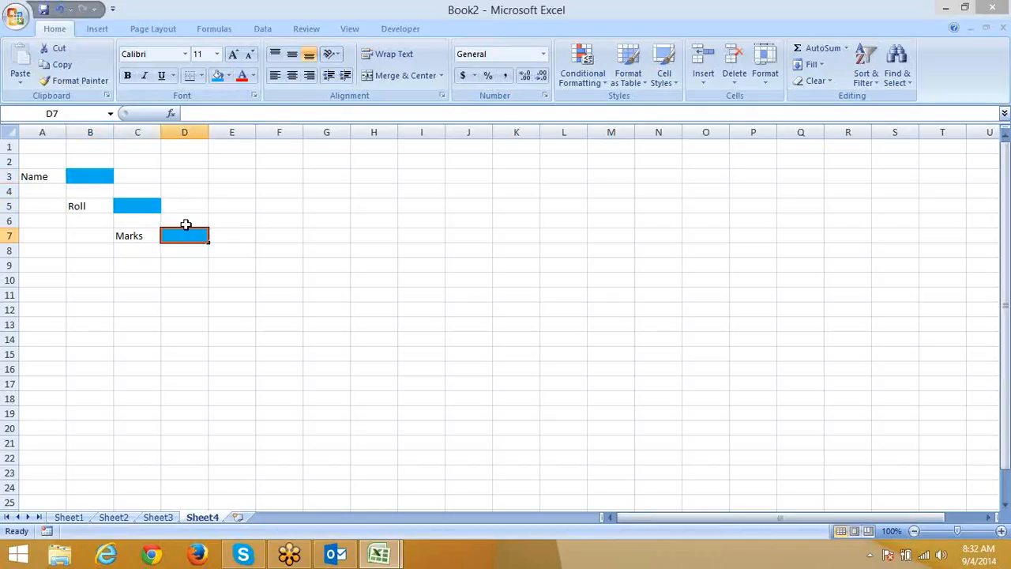
left_click(151, 207)
left_click(60, 175)
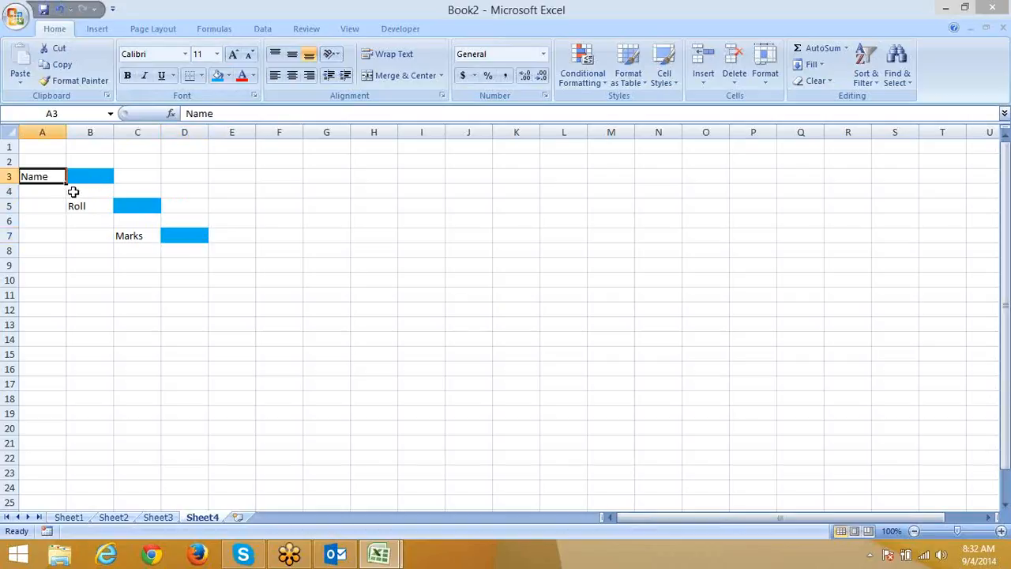
left_click(76, 176)
left_click(128, 203)
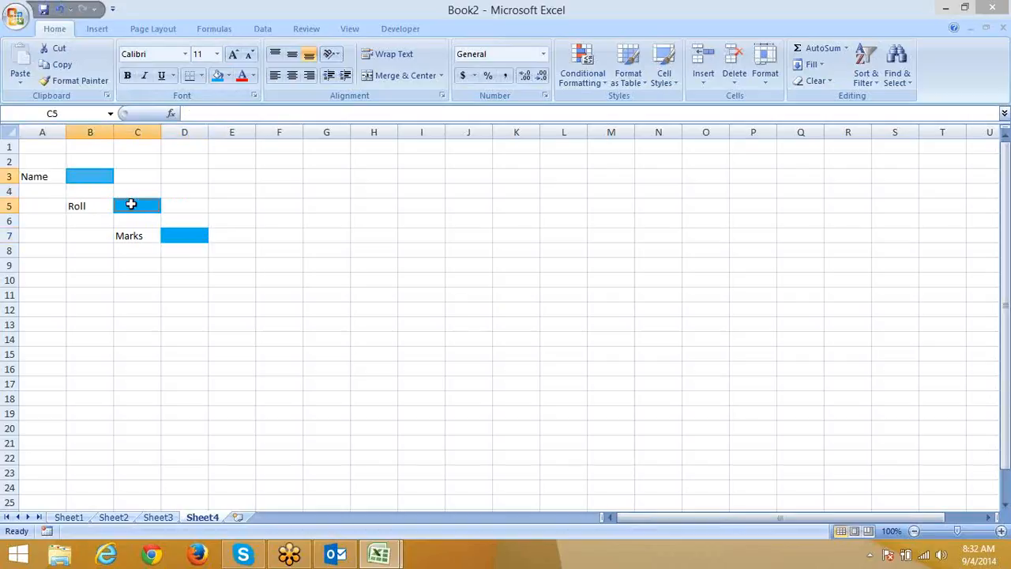
left_click(183, 237)
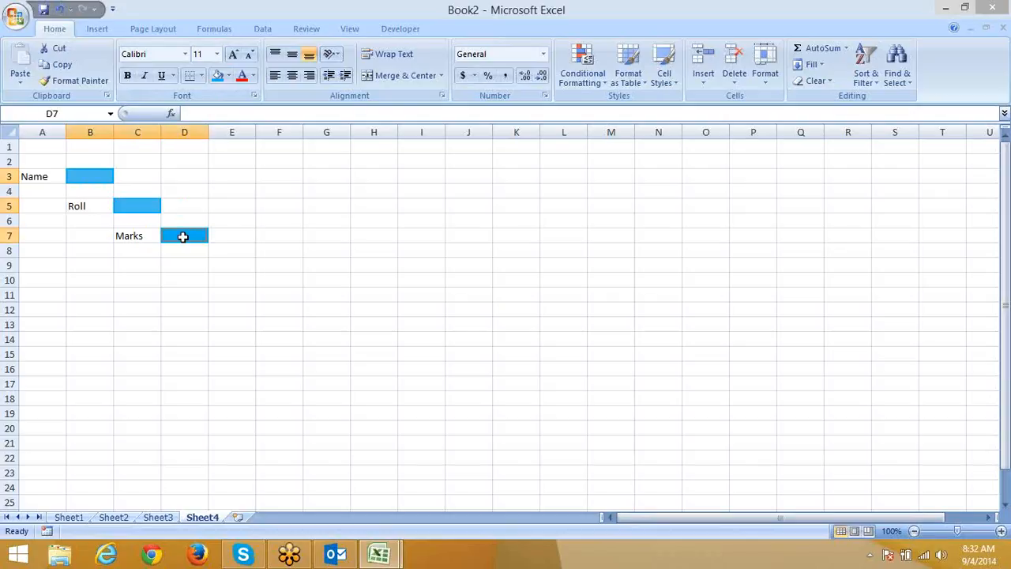
Clear Locked for B3, C5 and D7 in Format Cells, then switch to Sheet1.
right_click(182, 236)
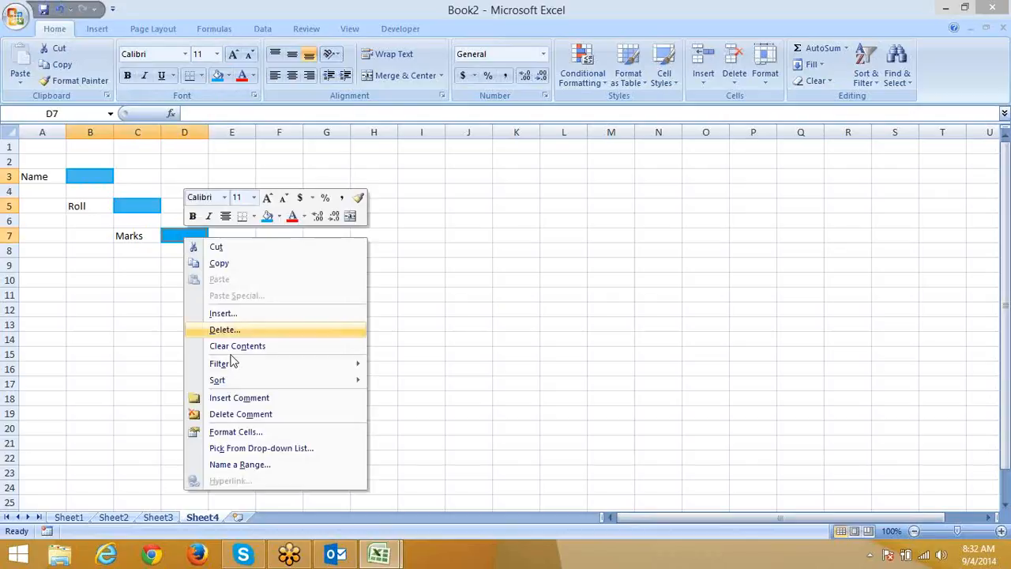
left_click(256, 433)
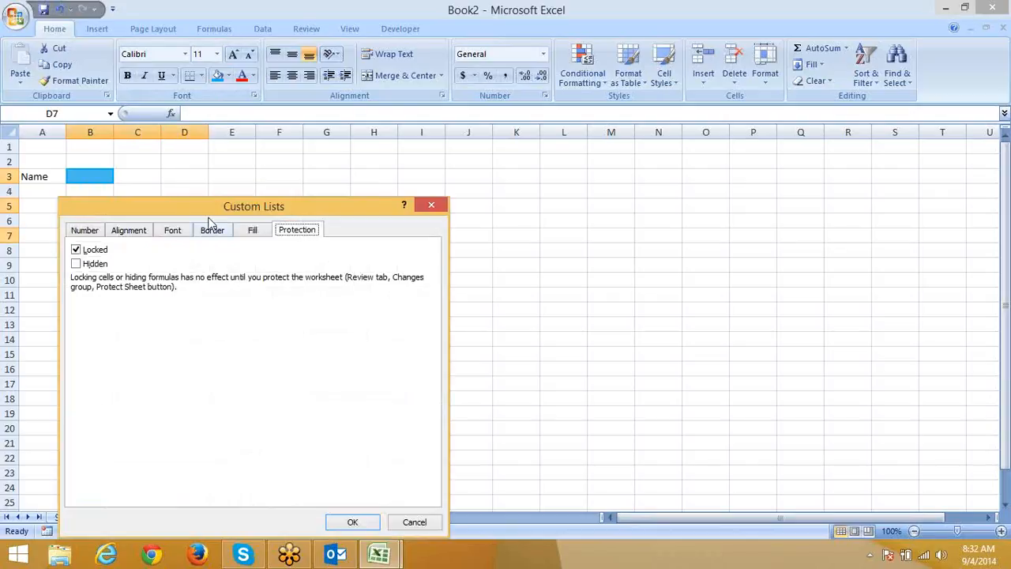
left_click_drag(374, 197, 618, 161)
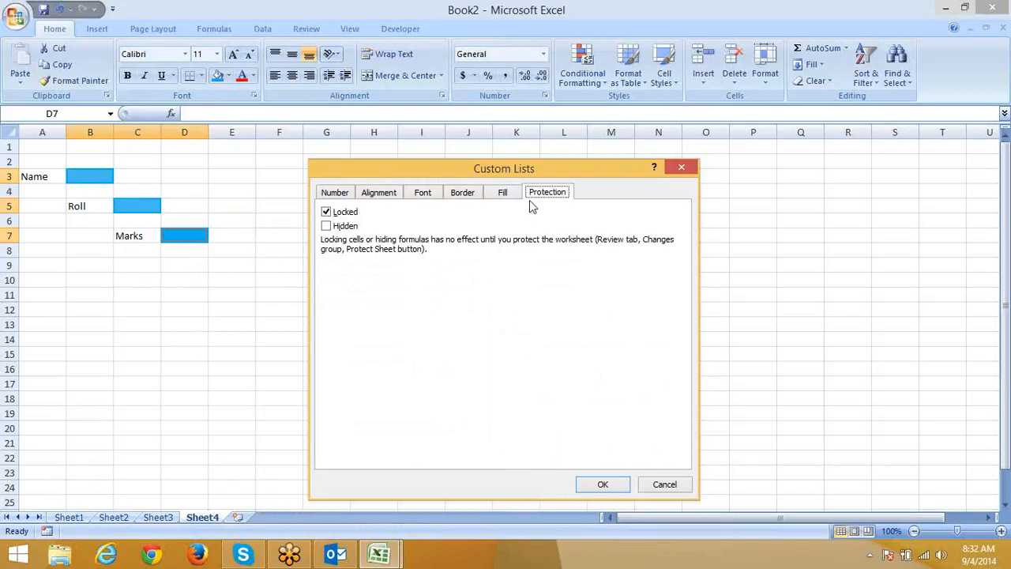
left_click(336, 216)
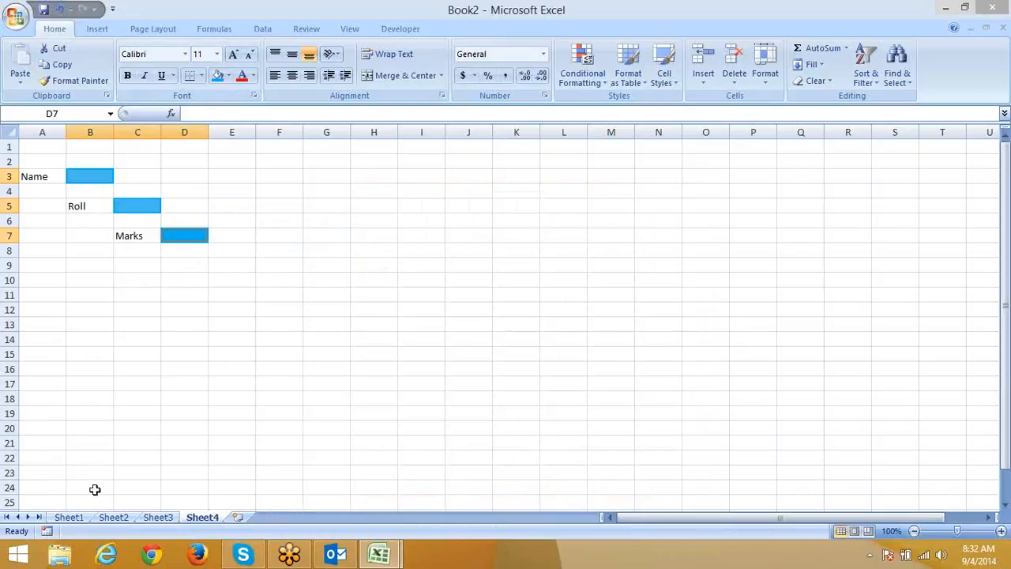
left_click(69, 516)
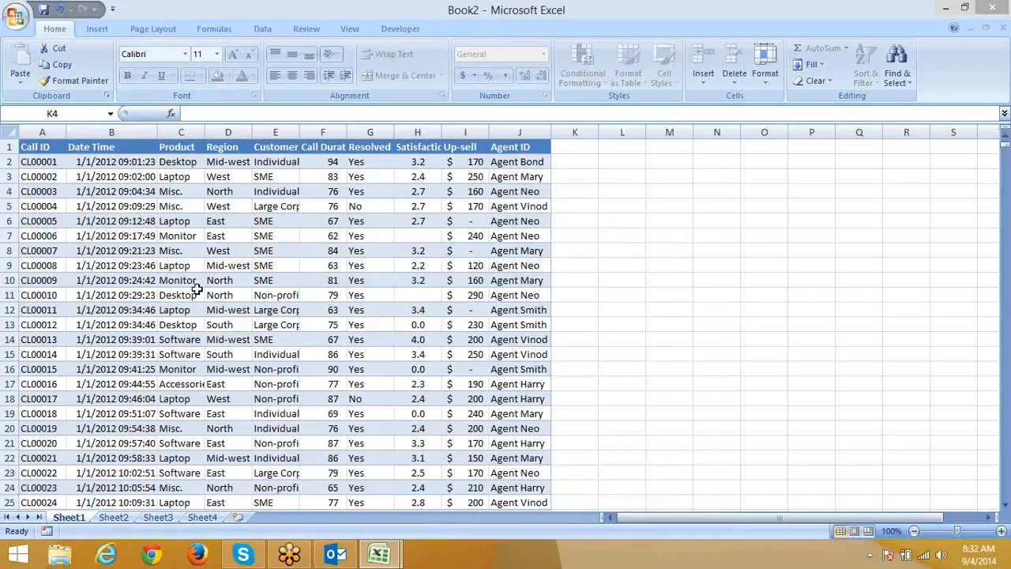
Protect Sheet4 with 'Select locked cells' unchecked.
left_click(201, 516)
left_click(124, 175)
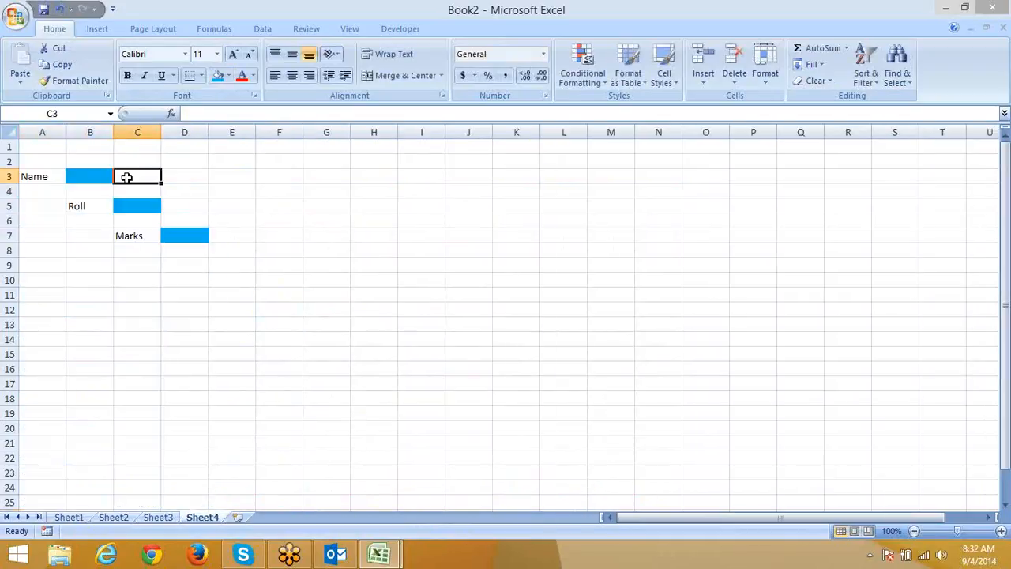
left_click(87, 176)
left_click(87, 191)
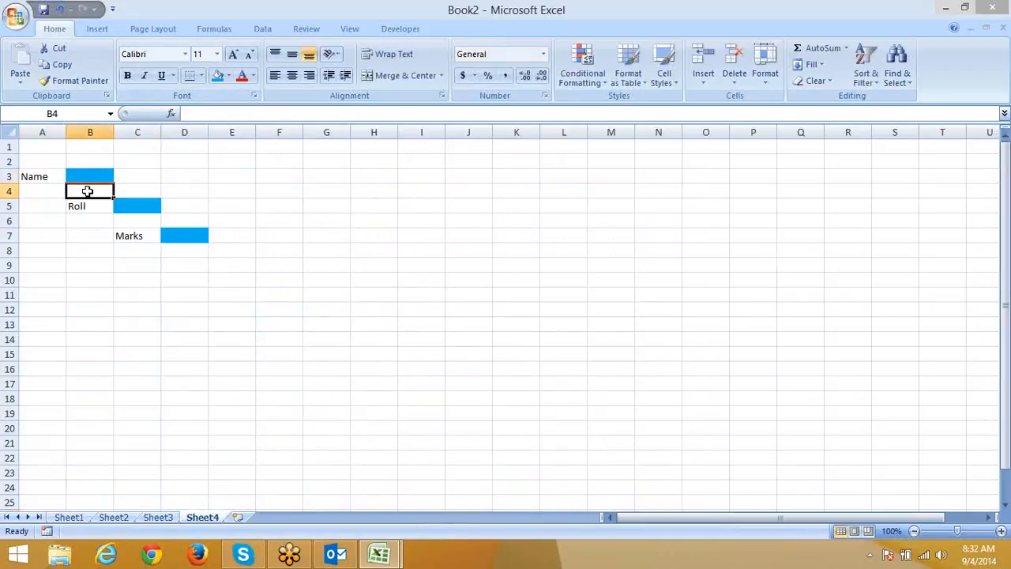
right_click(207, 518)
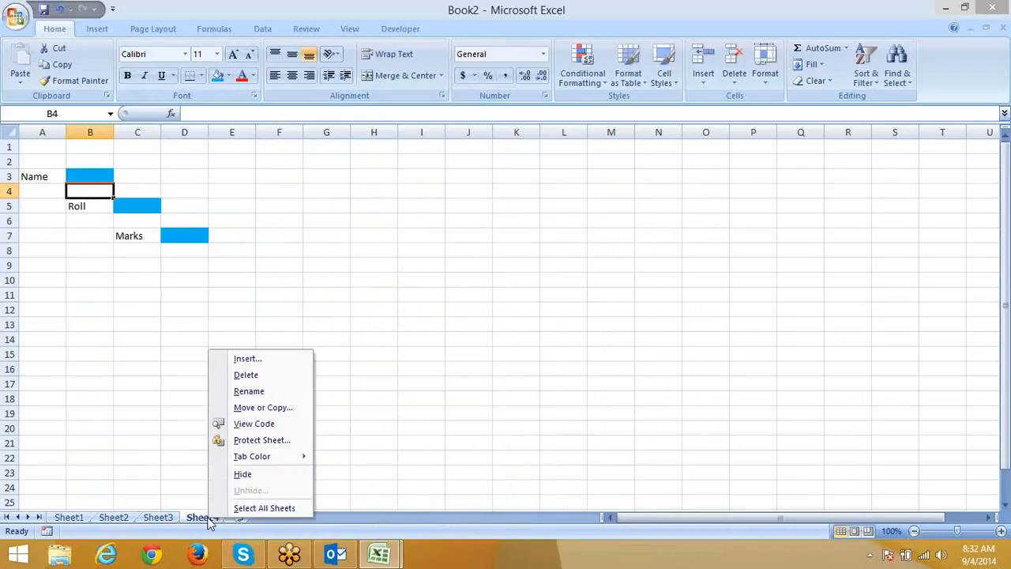
left_click(249, 441)
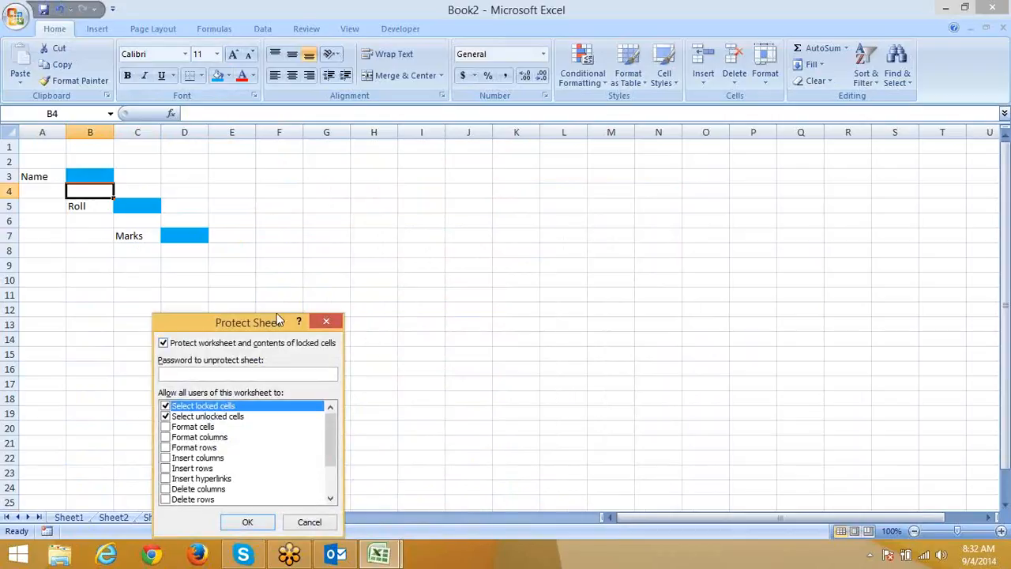
left_click_drag(261, 324, 489, 183)
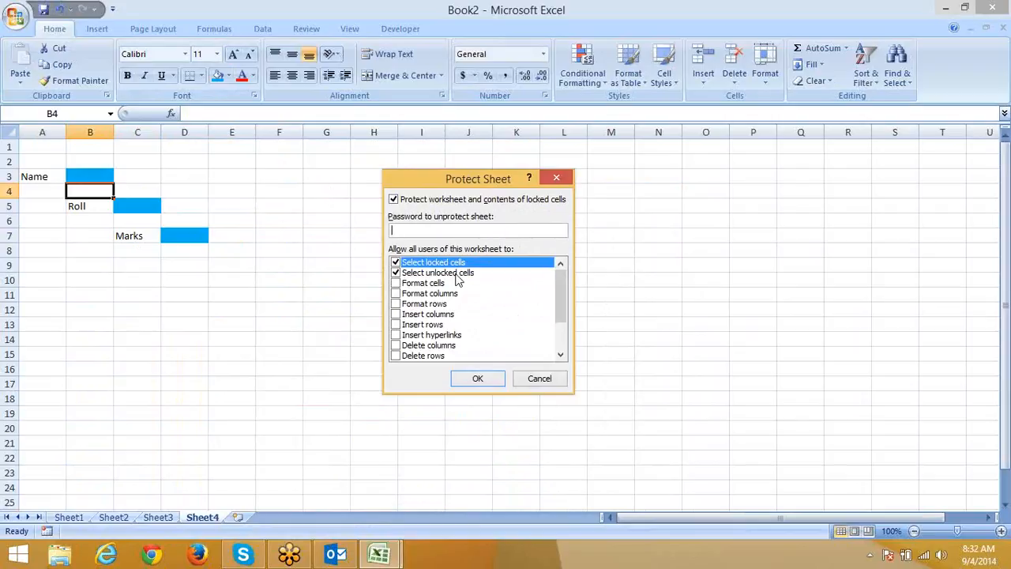
left_click(398, 263)
left_click(478, 378)
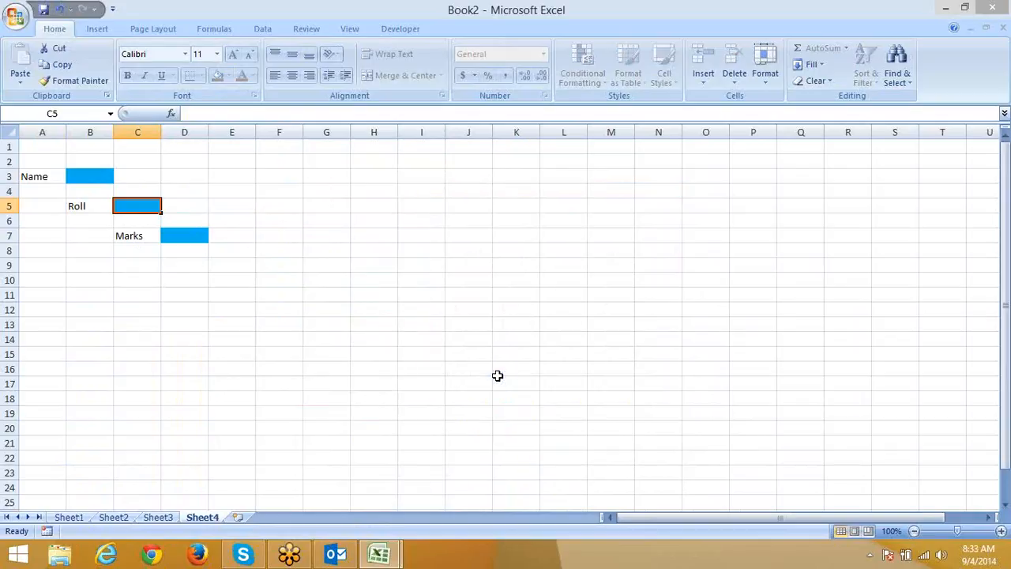
Tab through the unlocked blue cells entering 'asdas', 'asd' and 'asd'.
key("Tab")
key("Tab")
key("Tab")
key("Tab")
key("Tab")
key("Tab")
key("Tab")
key("Tab")
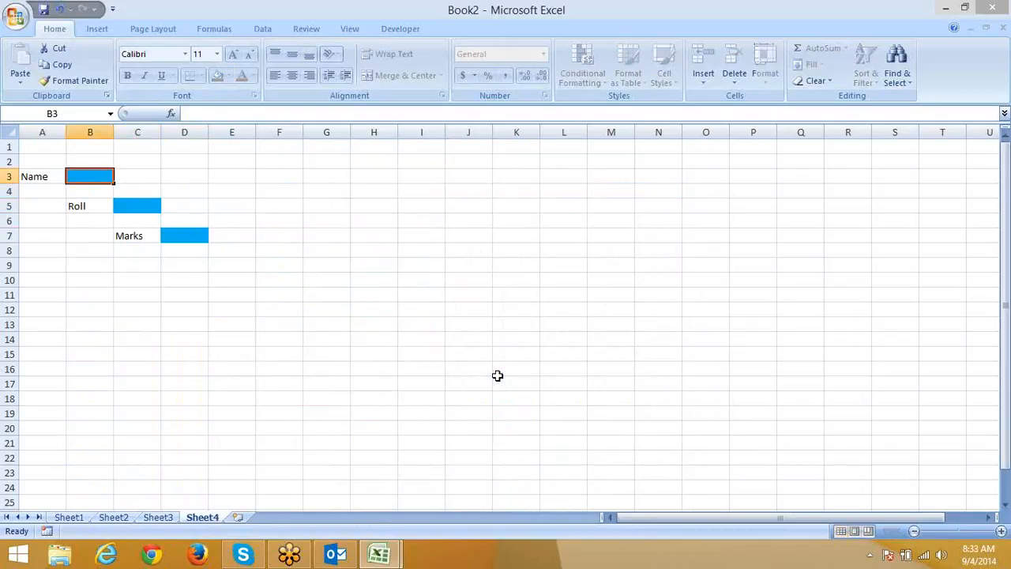
type("asdas")
key("Tab")
type("asd")
key("Tab")
type("asd")
key("Tab")
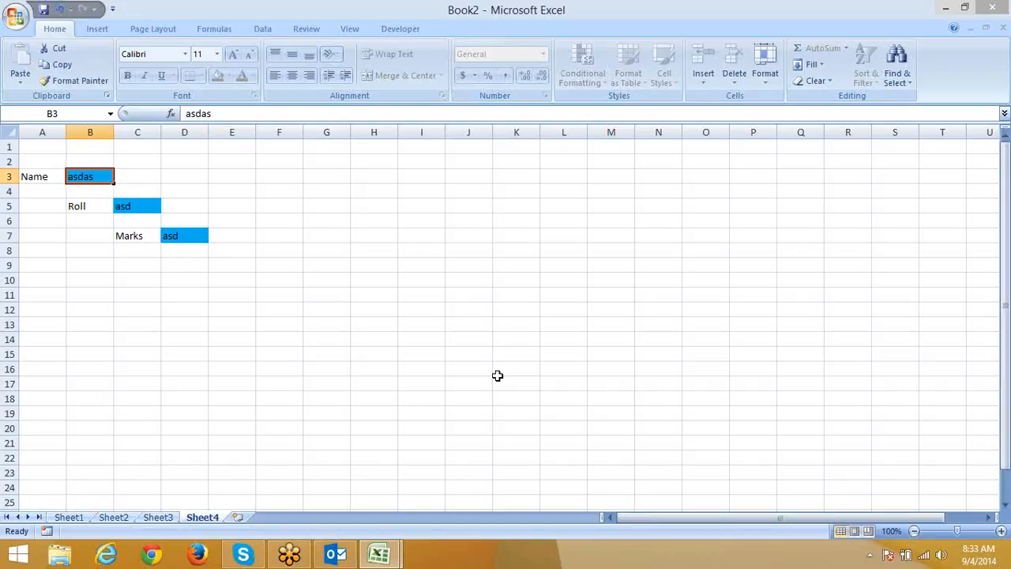
Insert Sheet5 and enter the headers Name, Product, Qty, MRP and Amt. across row 1.
left_click(238, 519)
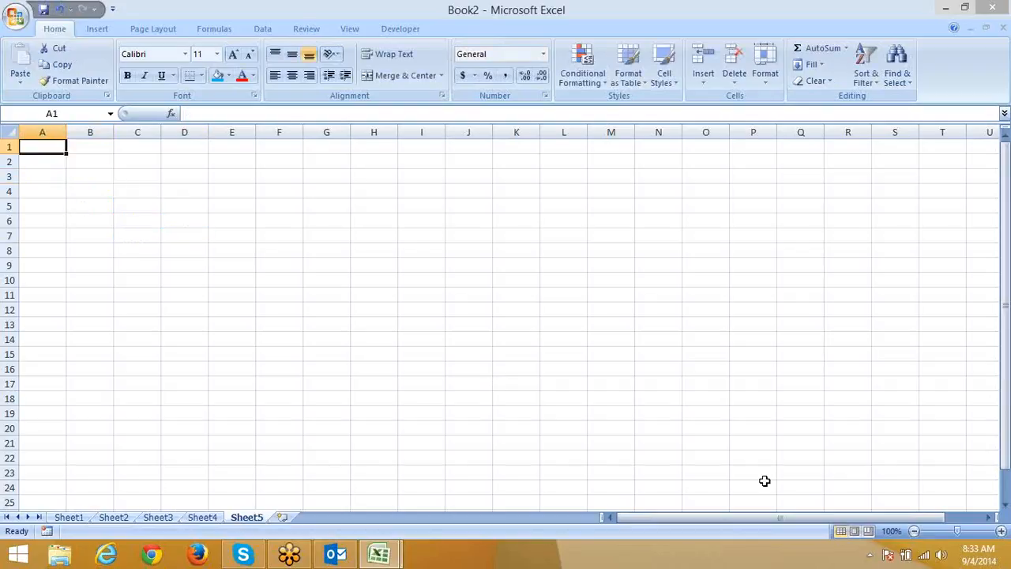
type("Name")
key("Tab")
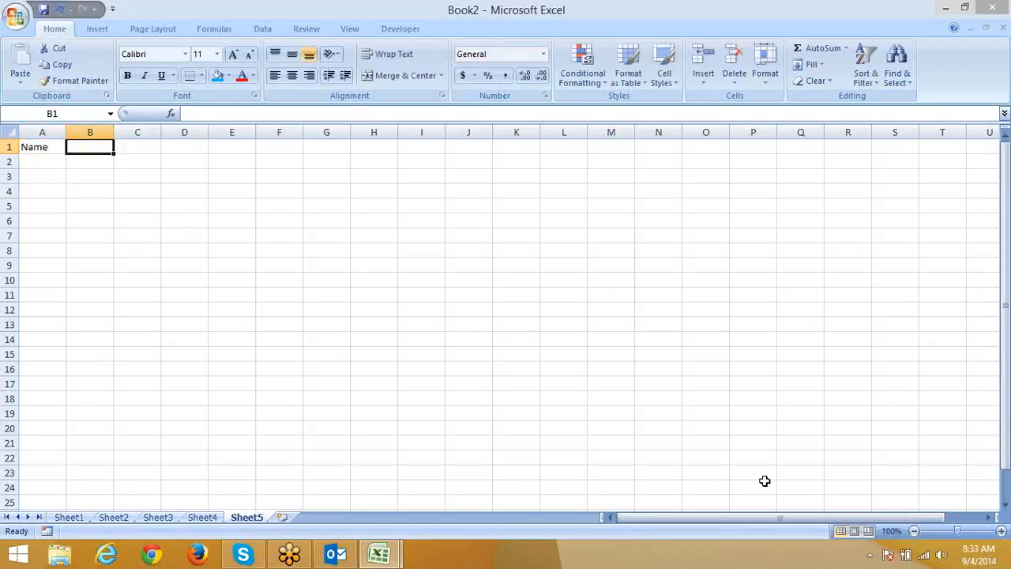
type("P")
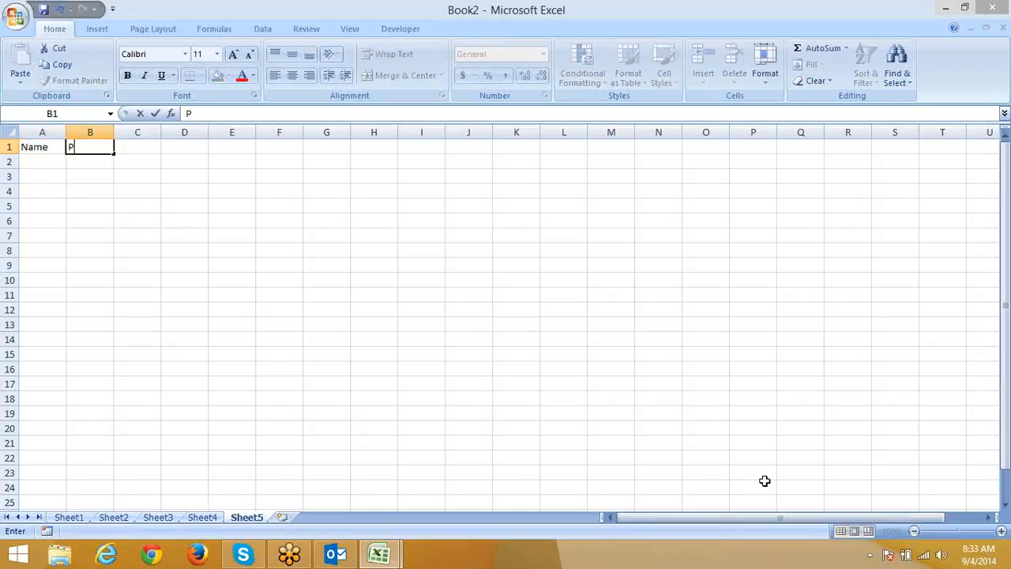
type("roduct")
key("Tab")
type("Qty")
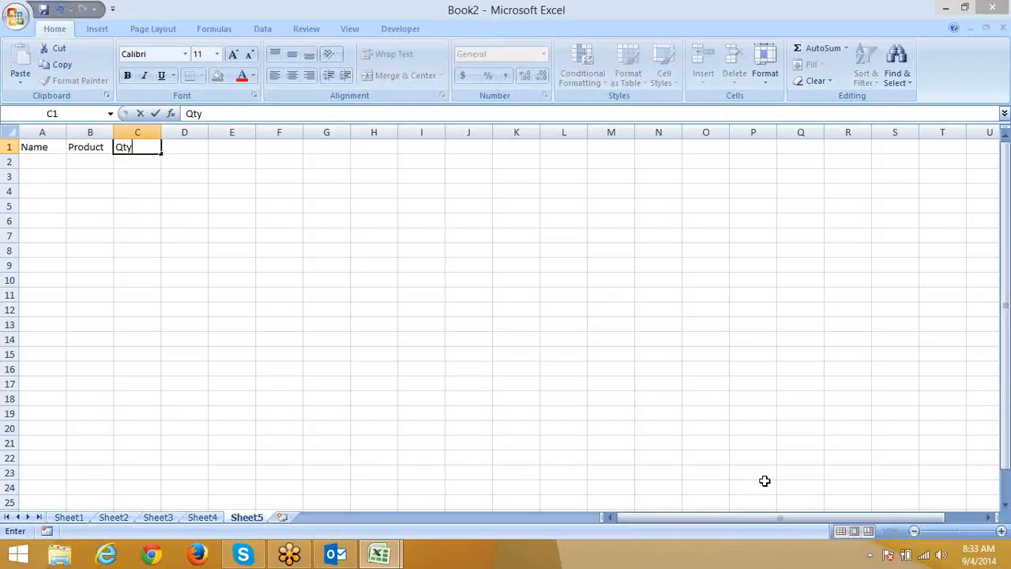
key("Tab")
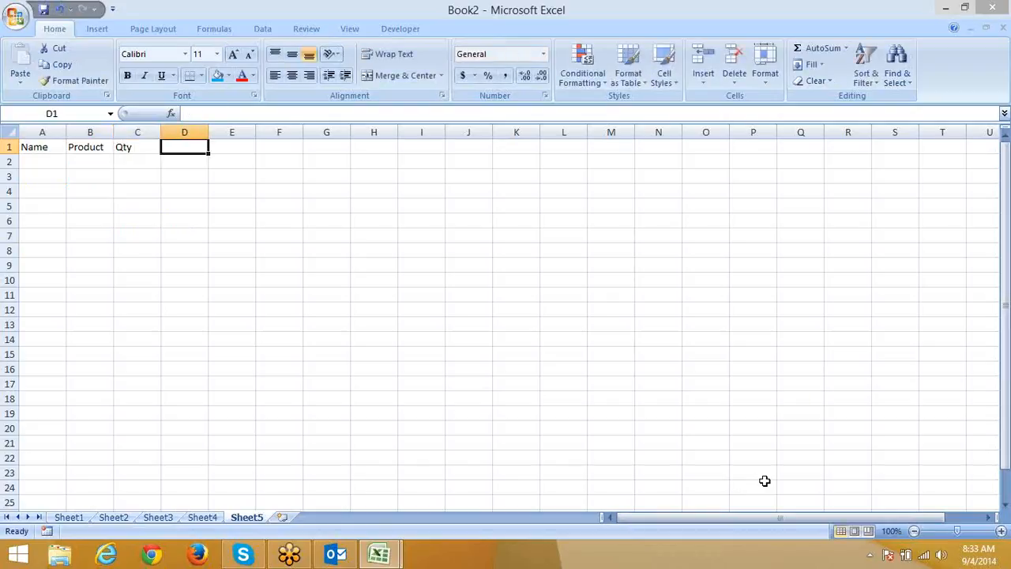
type("MRP")
key("Tab")
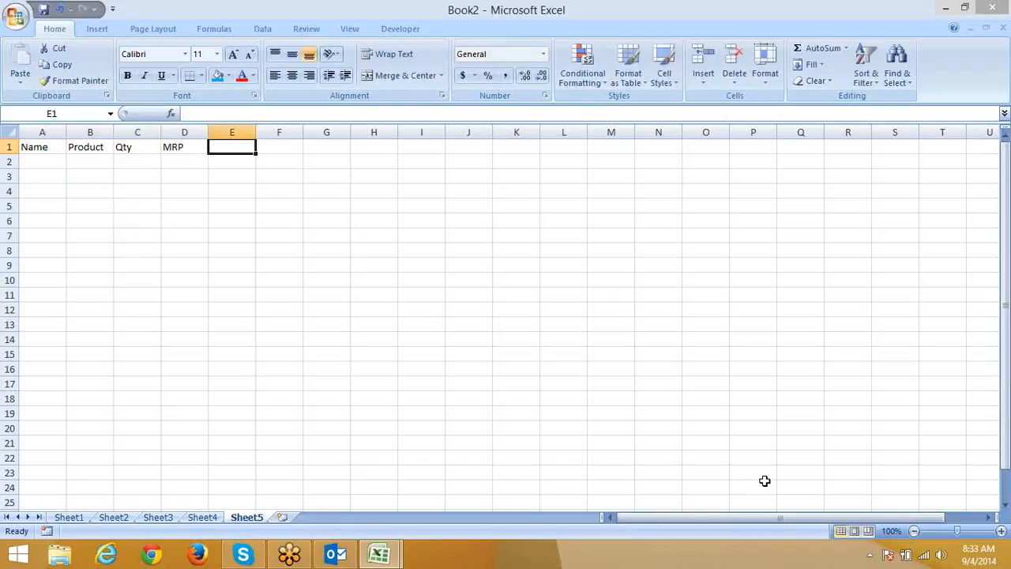
type("Amt.")
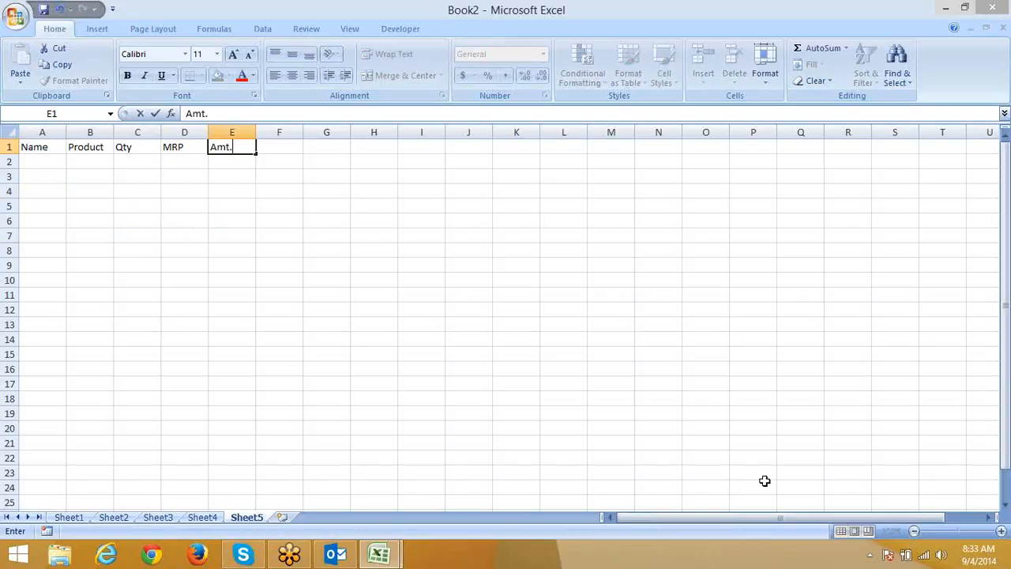
key("Return")
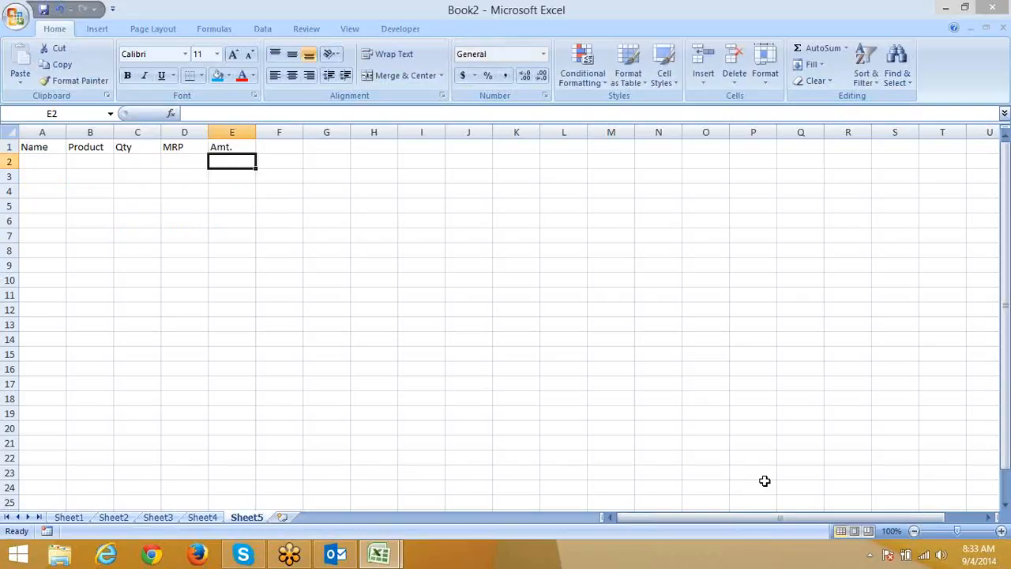
Enter the Amt. formula =C2*D2 in E2.
type("=")
key("Left")
key("Left")
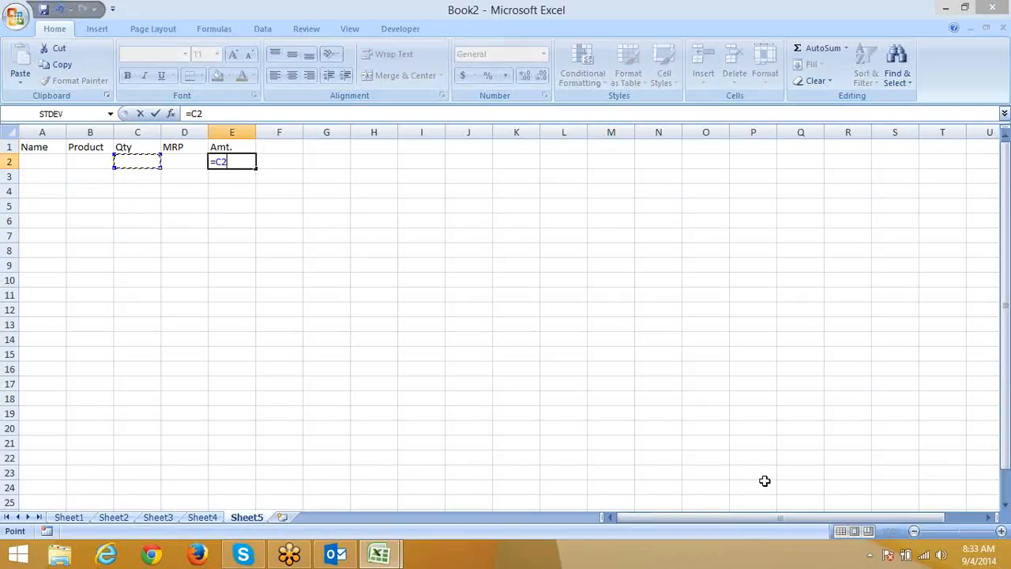
type("*")
key("Left")
key("Return")
Add the Tax header in F1 and the formula =E2*12.36% in F2.
key("Right")
key("Up")
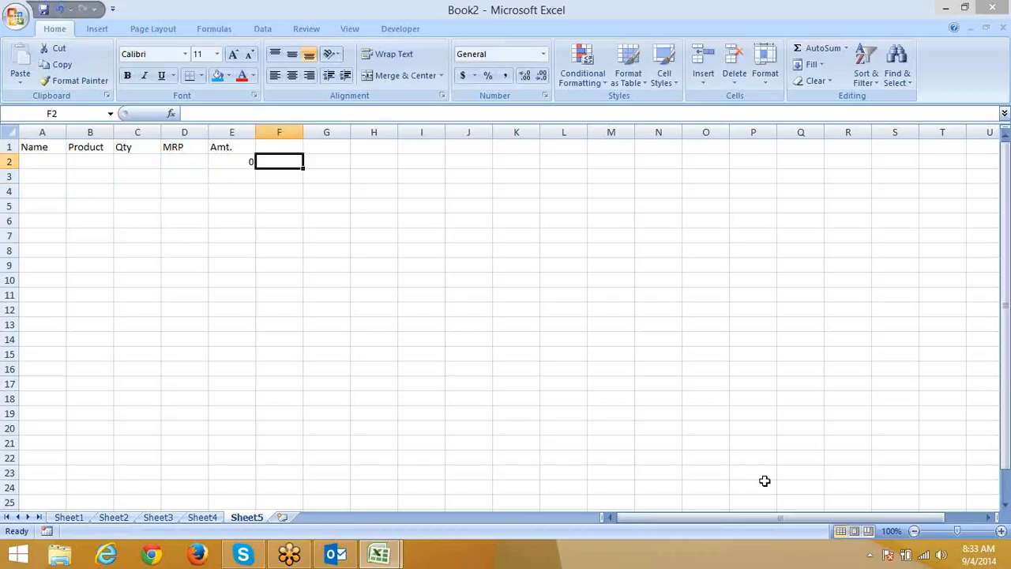
key("Up")
type("Ta")
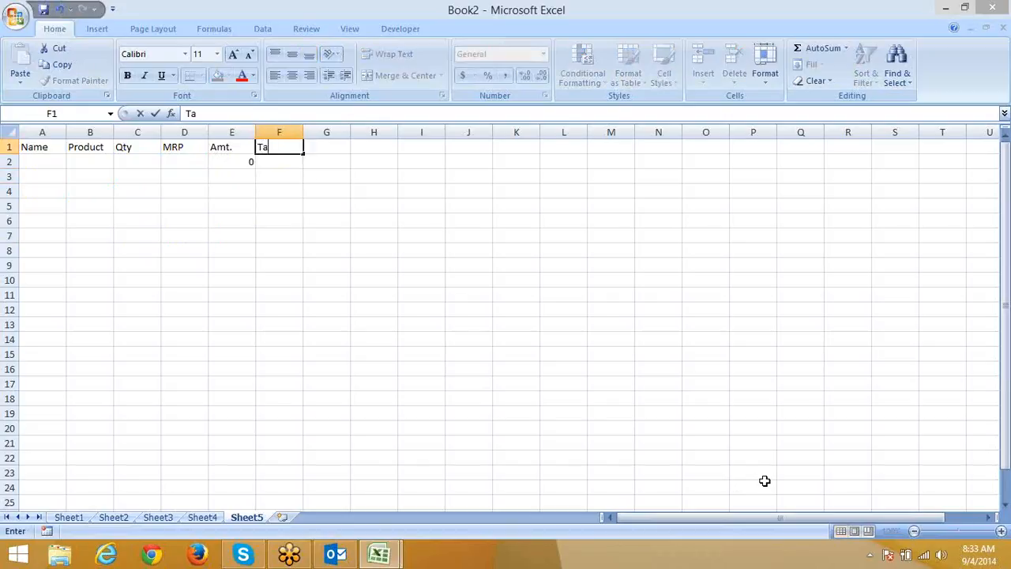
type("x")
key("Return")
type("=")
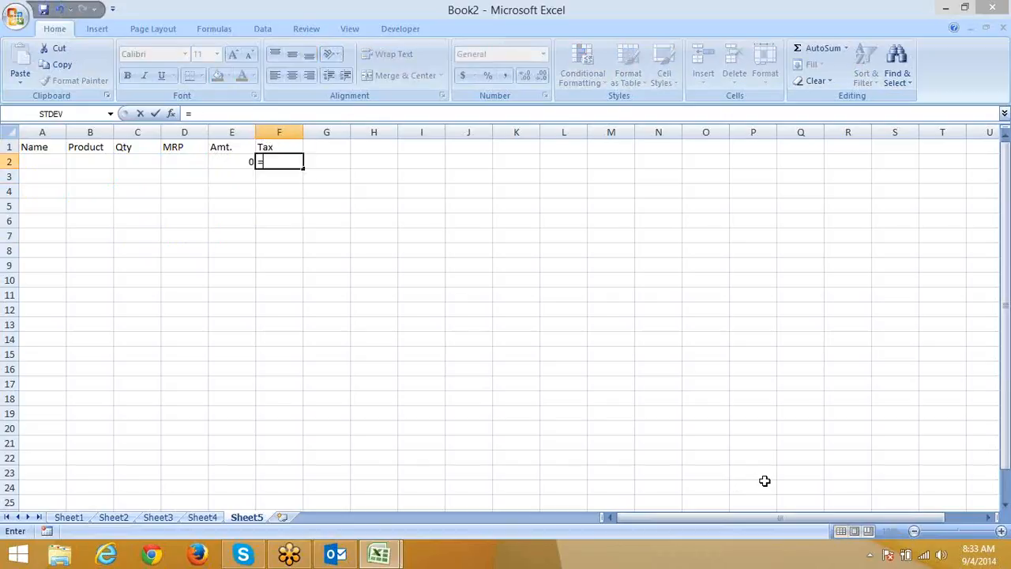
key("Left")
type("*12")
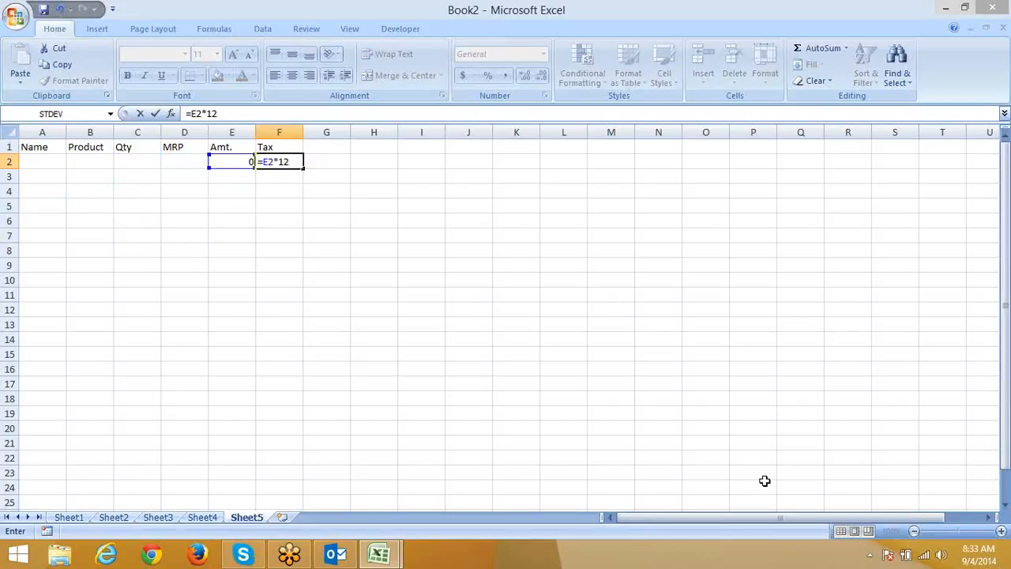
type(".36")
key("Return")
Add the Total header in G1 and the formula =E2+F2 in G2.
key("Up")
key("Up")
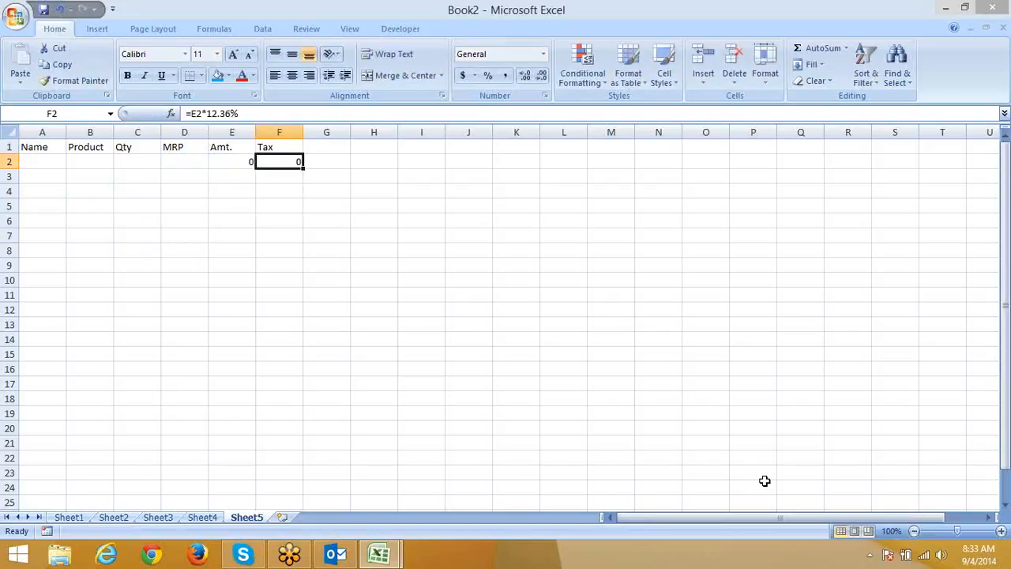
key("Right")
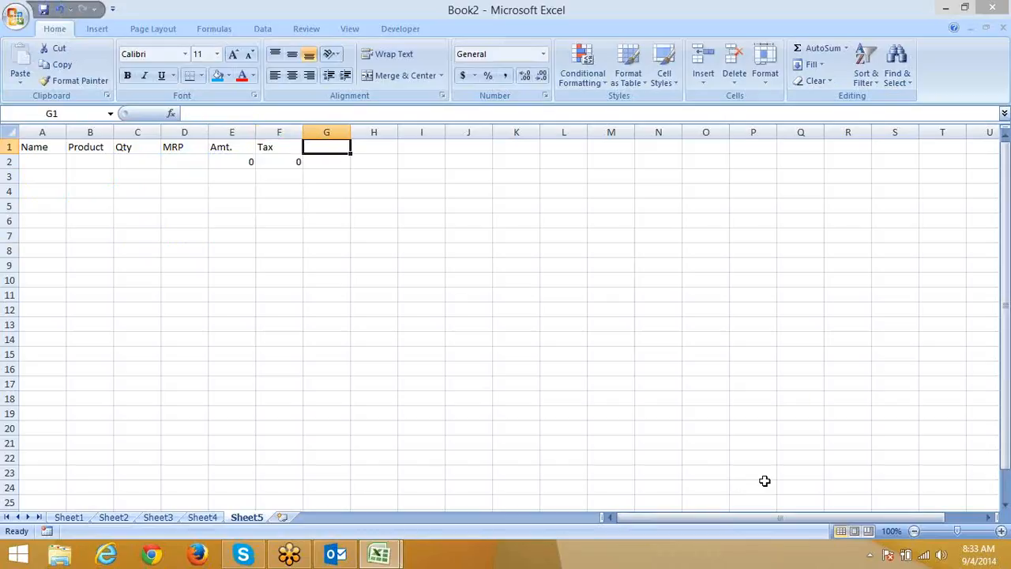
type("Tot")
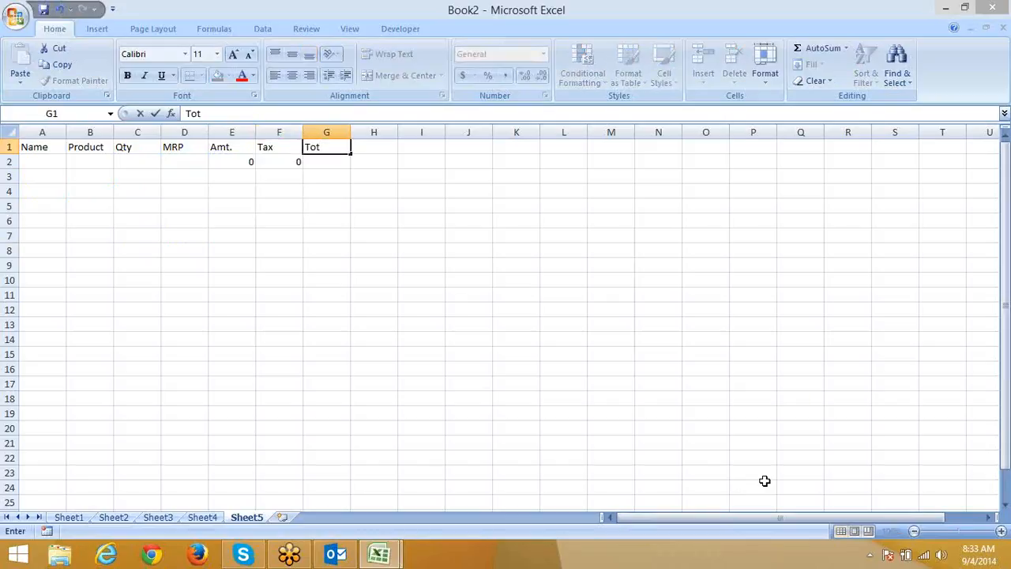
type("al")
key("Return")
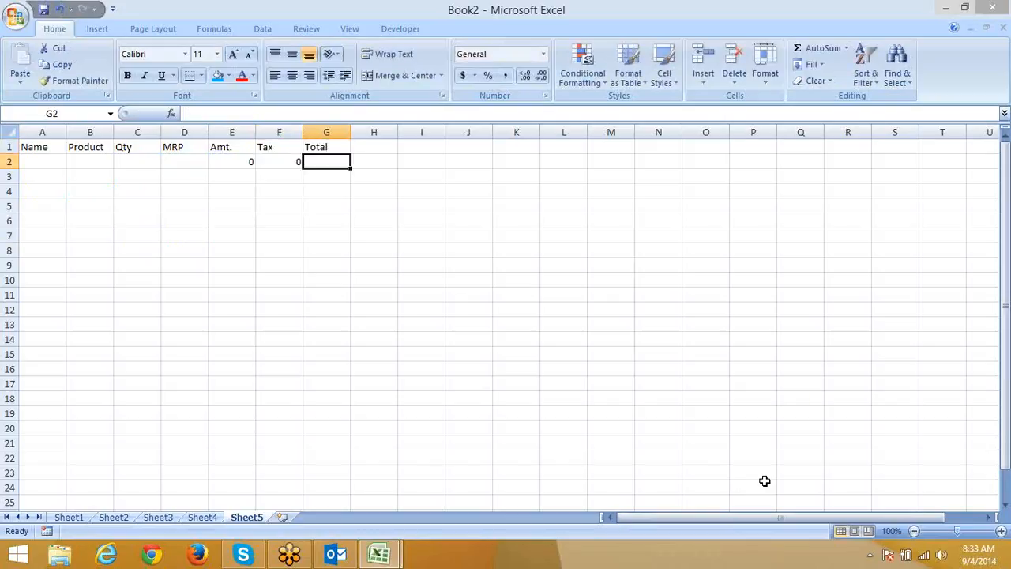
type("=")
key("Left")
key("Left")
type("+")
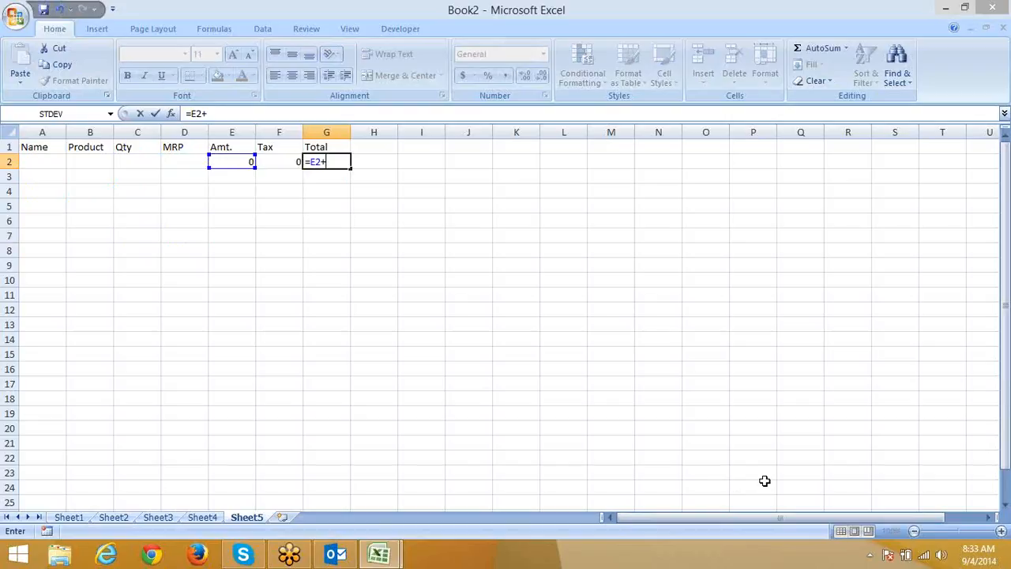
key("Left")
key("Return")
Add the Date and Time headers in H1 and I1.
key("Right")
key("Up")
key("Up")
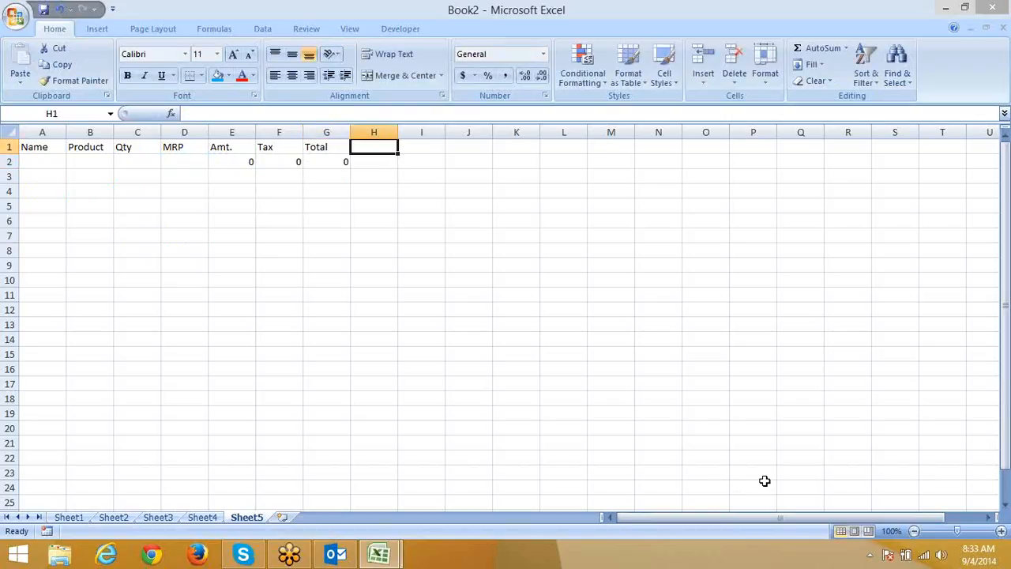
type("Date")
key("Tab")
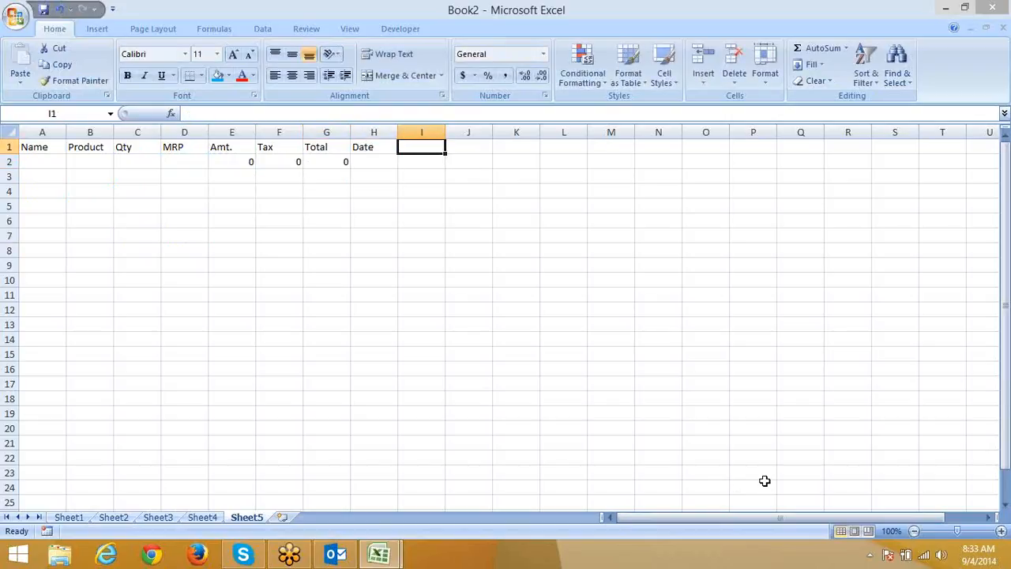
type("Time")
key("Tab")
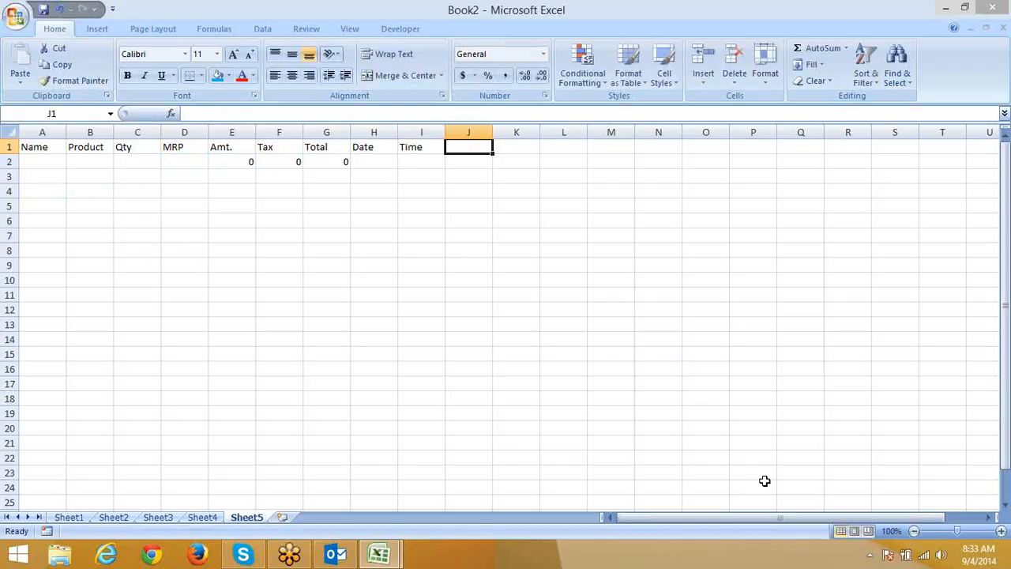
left_click_drag(241, 162, 312, 294)
key("ctrl+d")
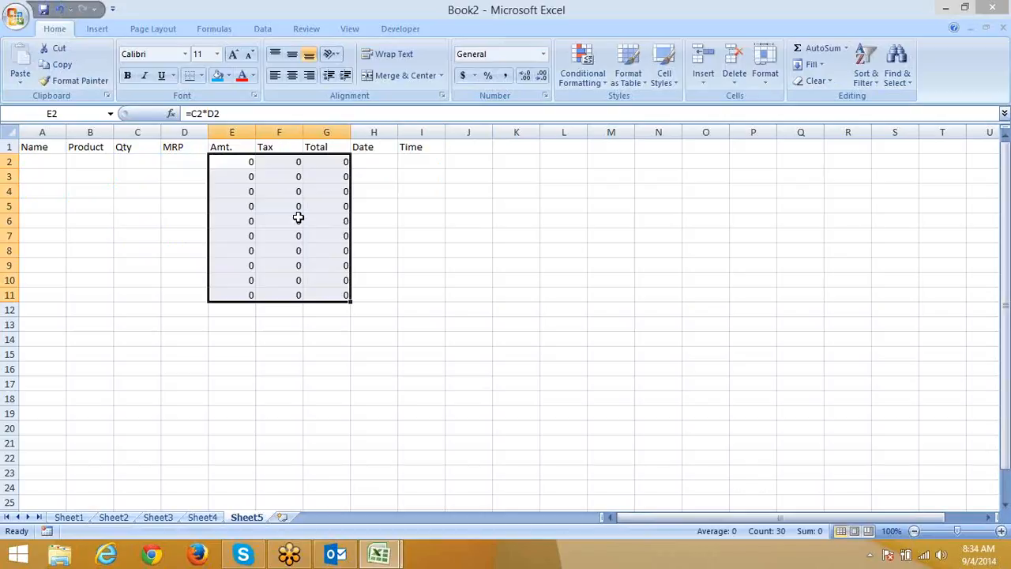
left_click(39, 162)
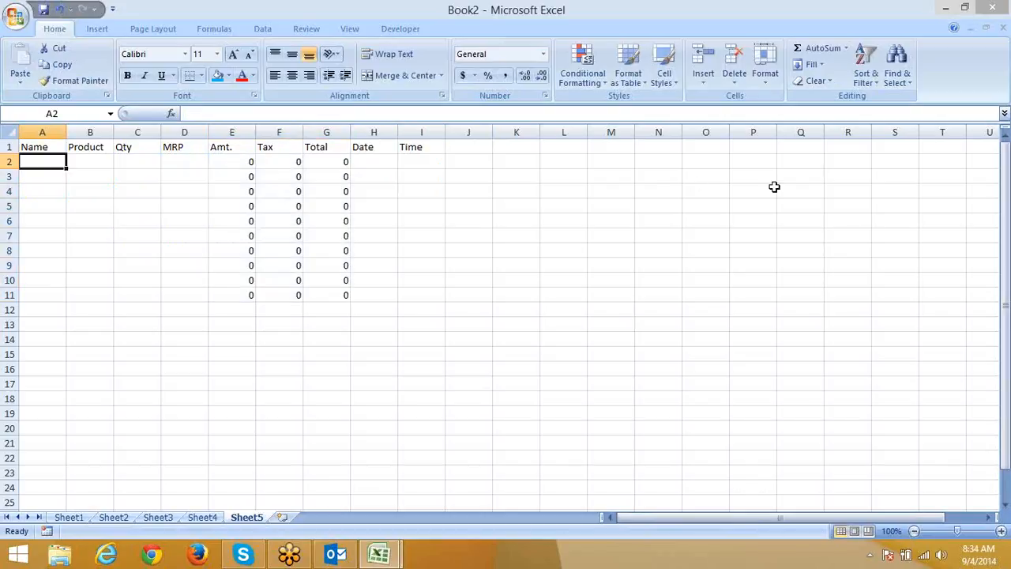
type("Ravi")
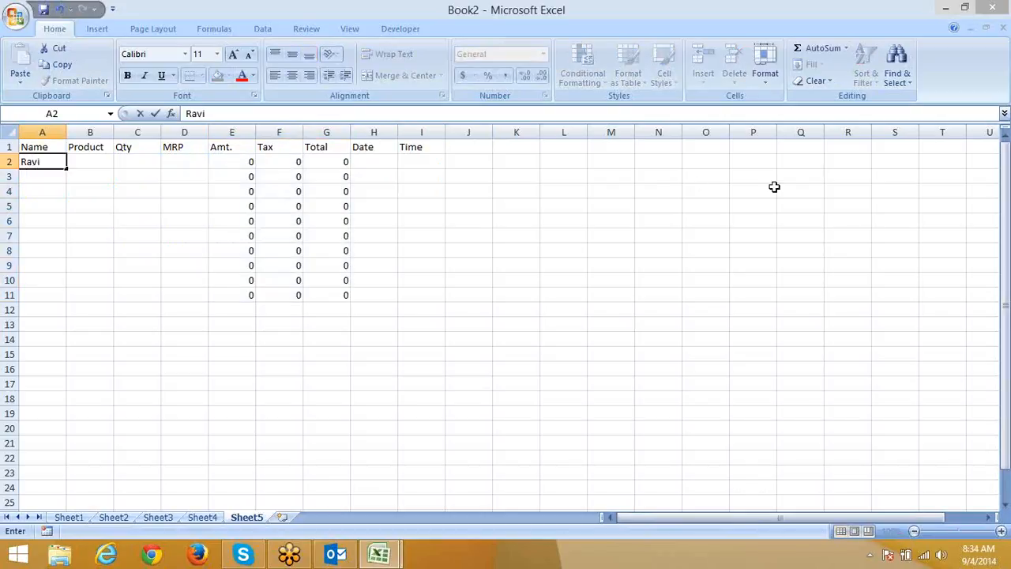
key("Tab")
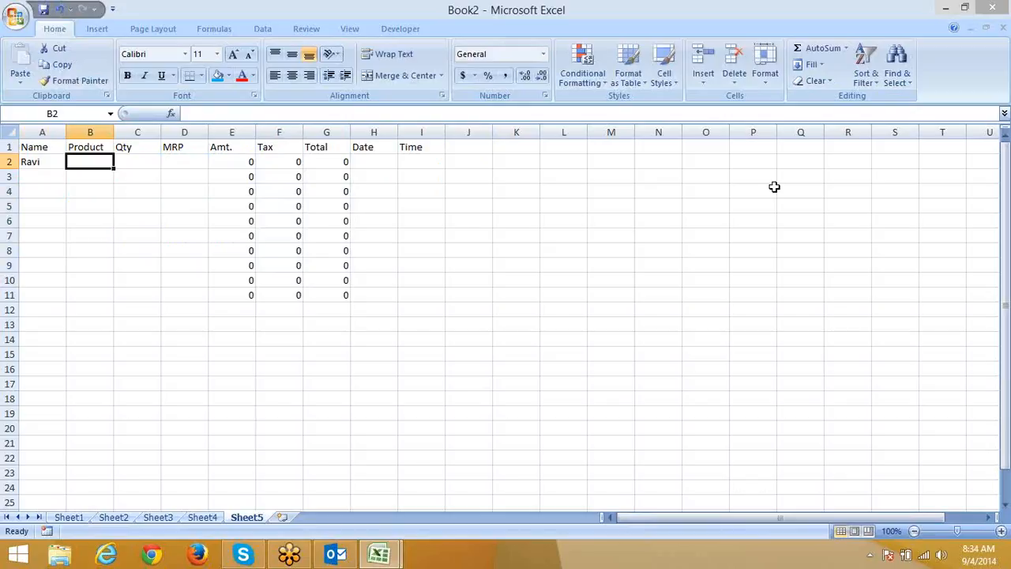
type("DVD")
key("Tab")
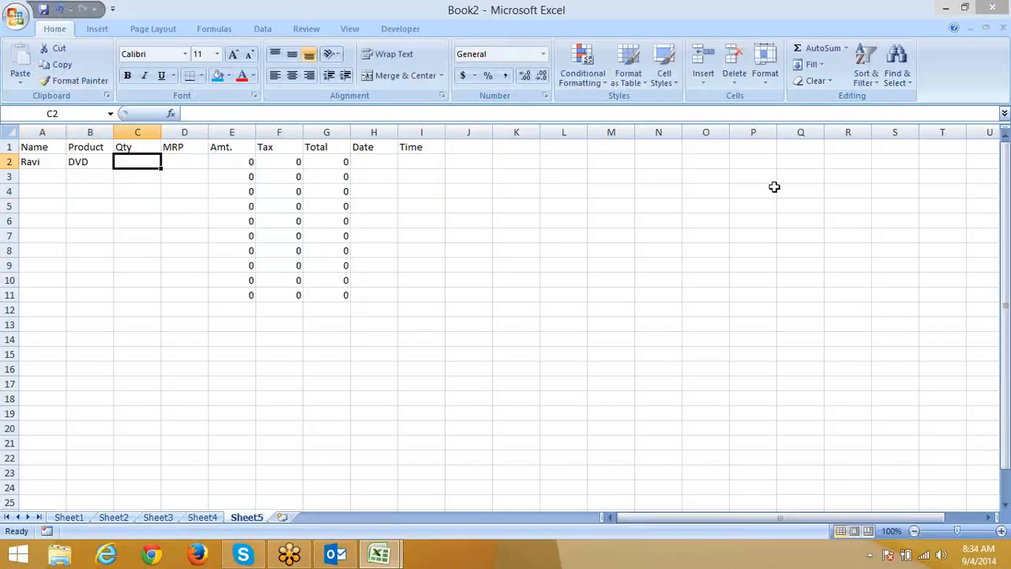
type("10")
key("Tab")
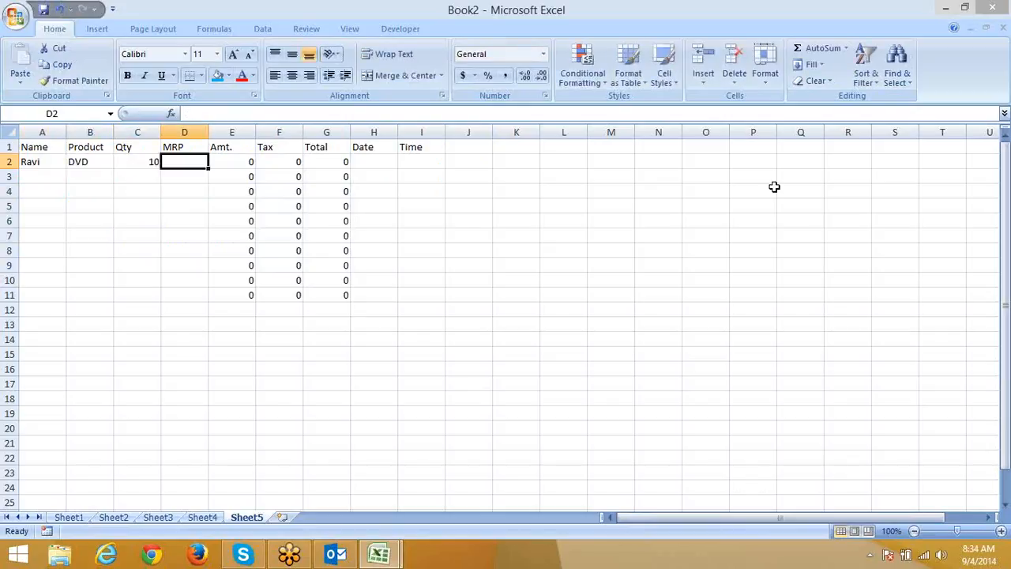
type("20")
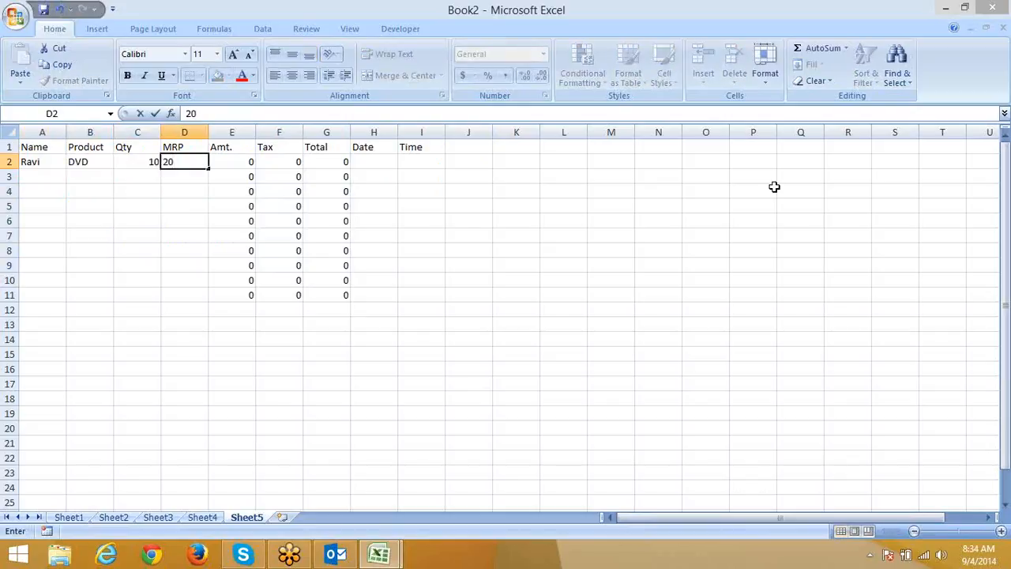
key("Tab")
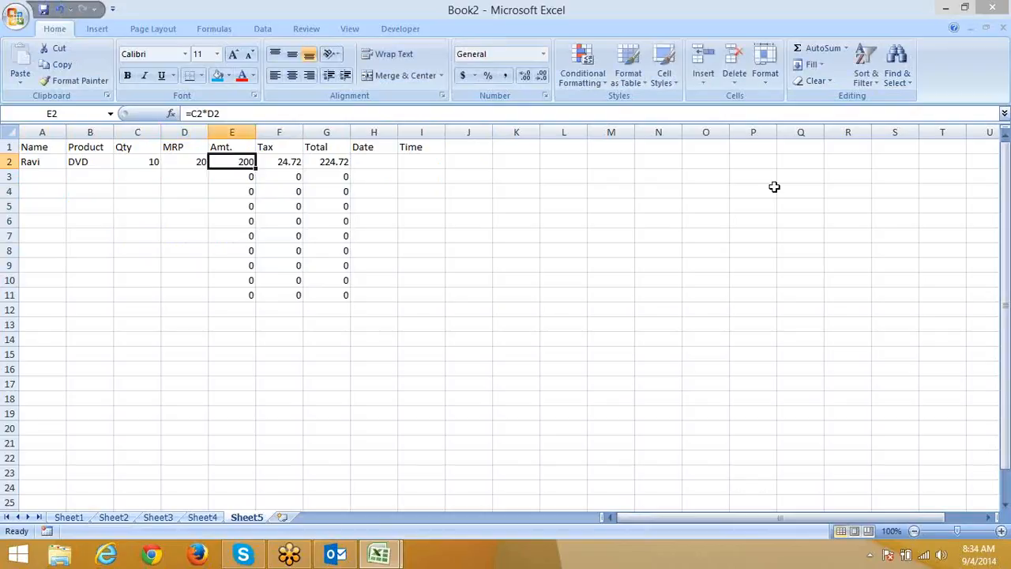
key("Tab")
key("Tab")
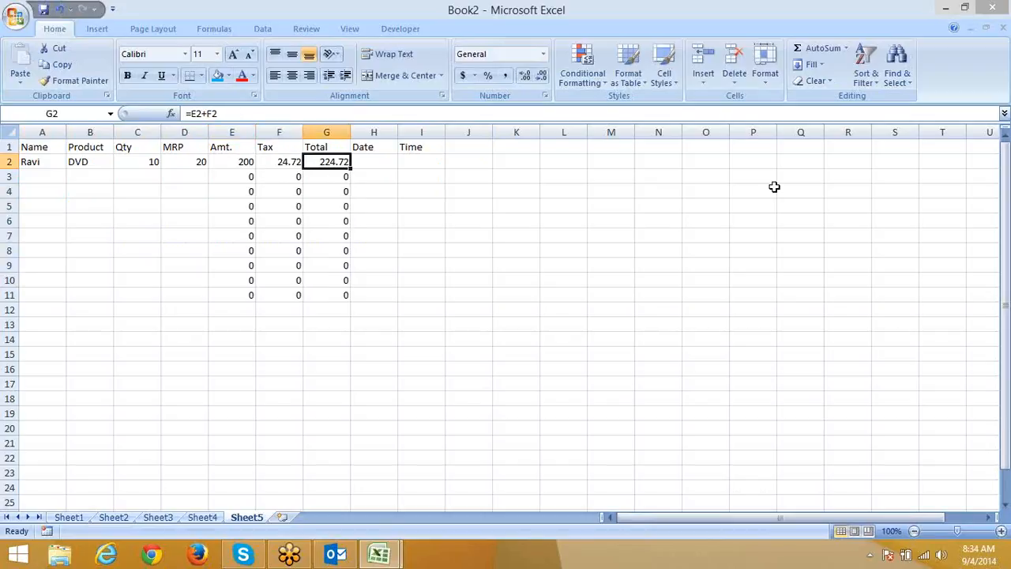
key("Tab")
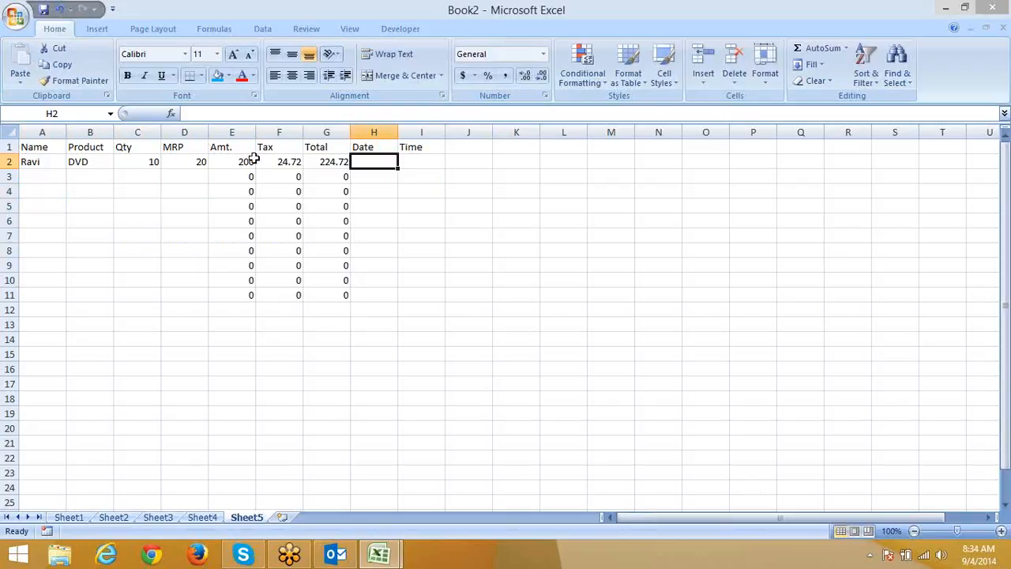
left_click_drag(245, 161, 320, 156)
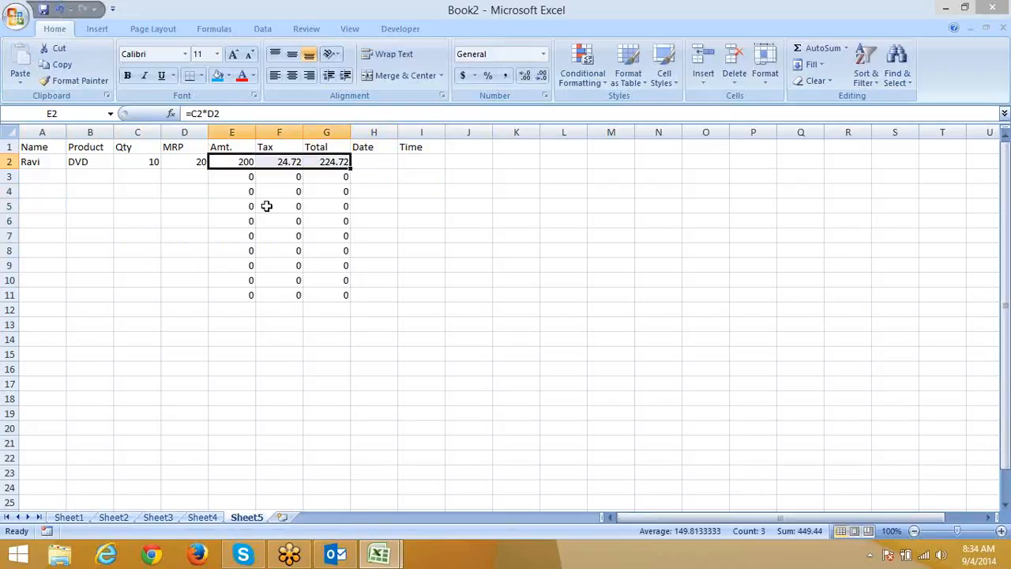
left_click(196, 220)
left_click(194, 164)
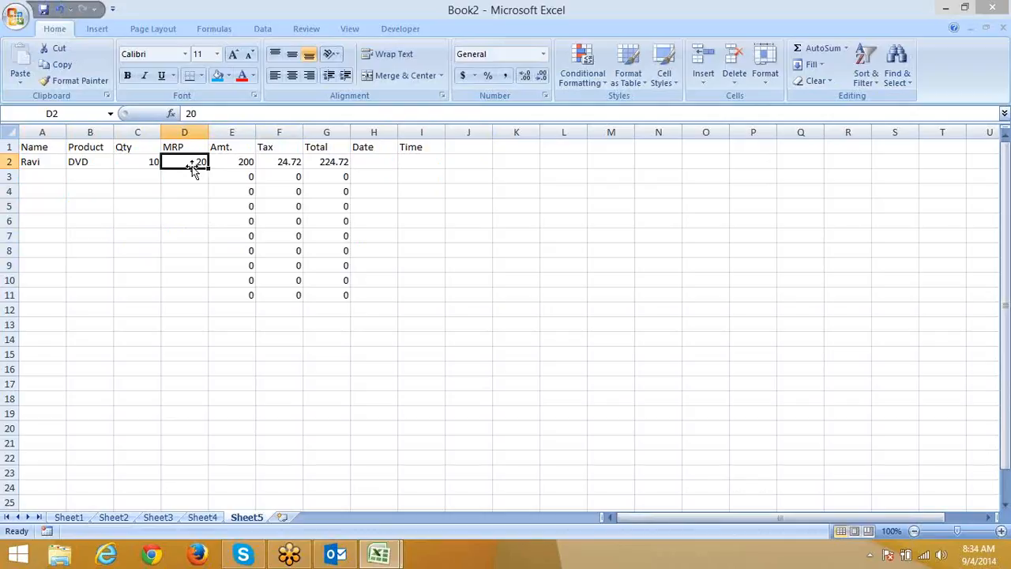
left_click(375, 152)
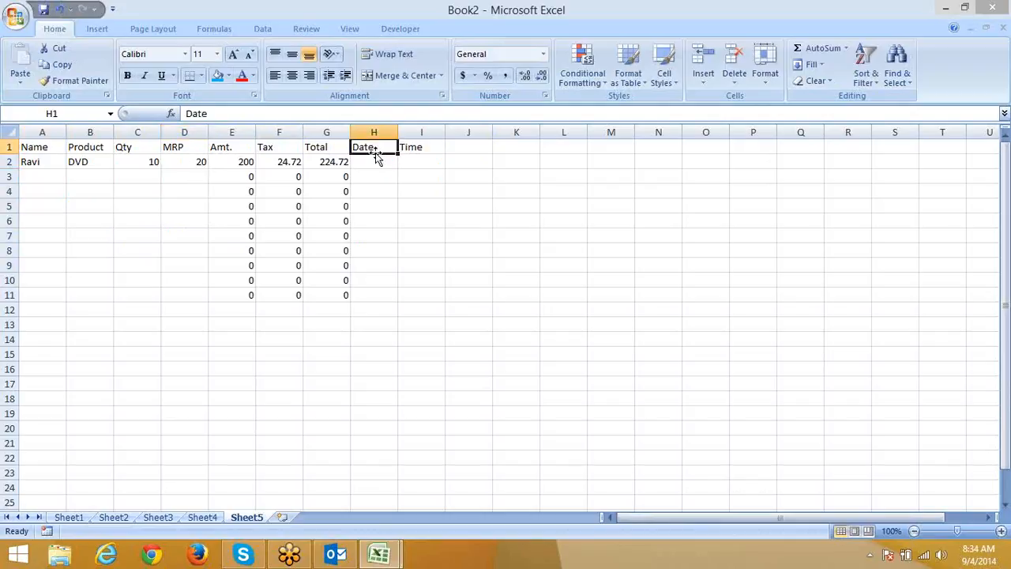
left_click(368, 161)
left_click_drag(345, 160, 237, 159)
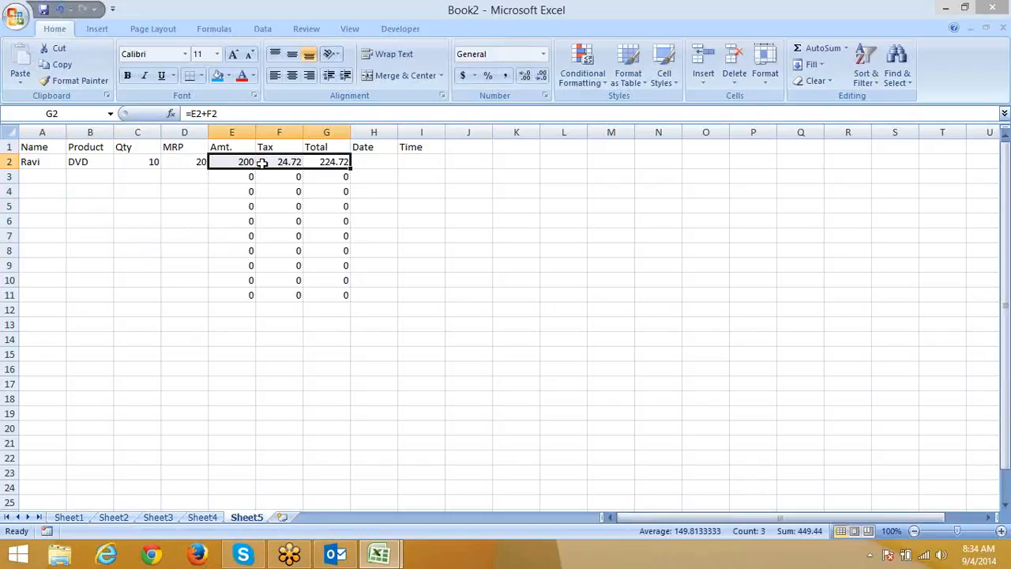
Select the whole sheet and clear the Locked option for all cells.
left_click(164, 280)
left_click(10, 133)
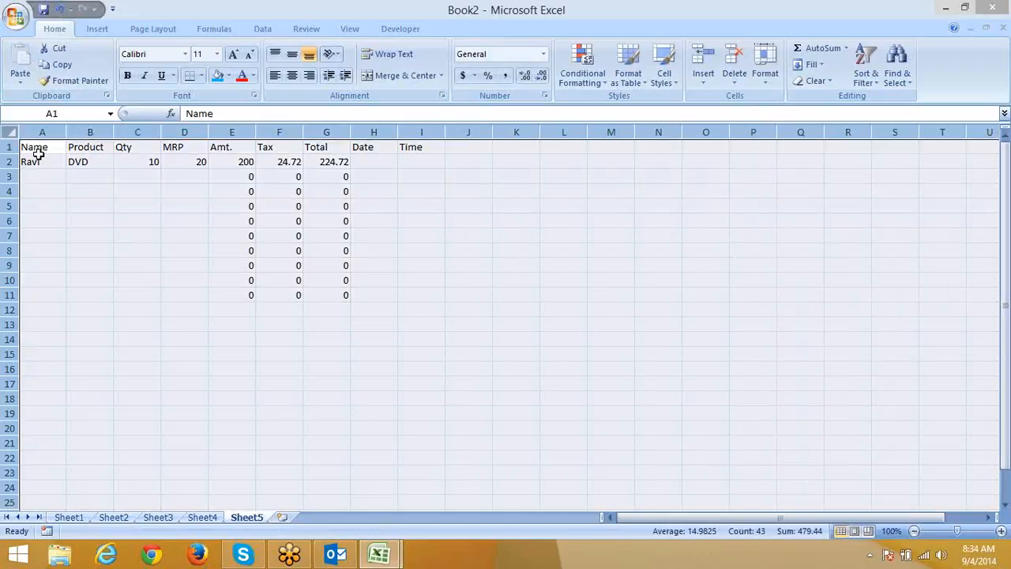
right_click(105, 169)
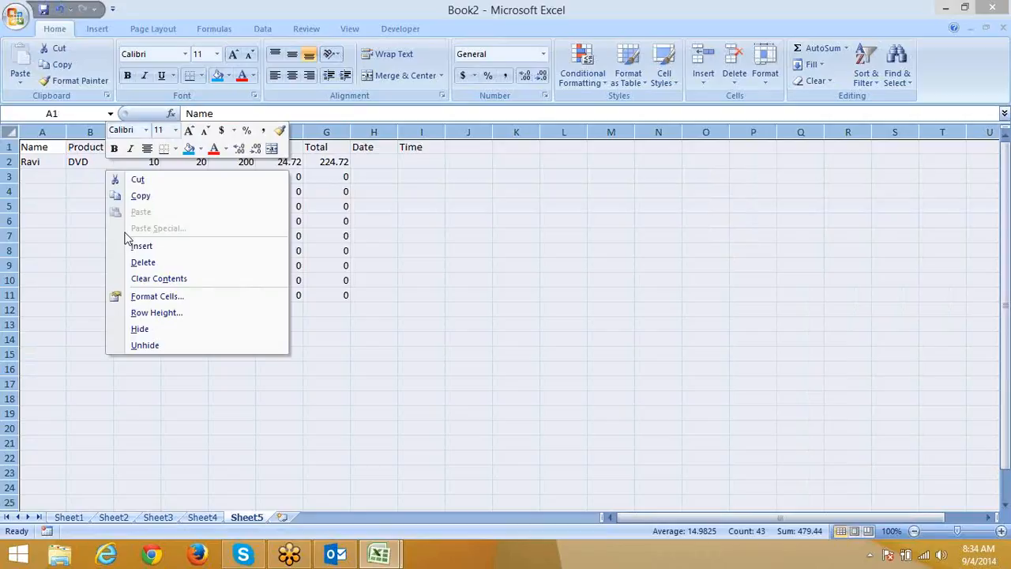
left_click(153, 304)
key("alt+l")
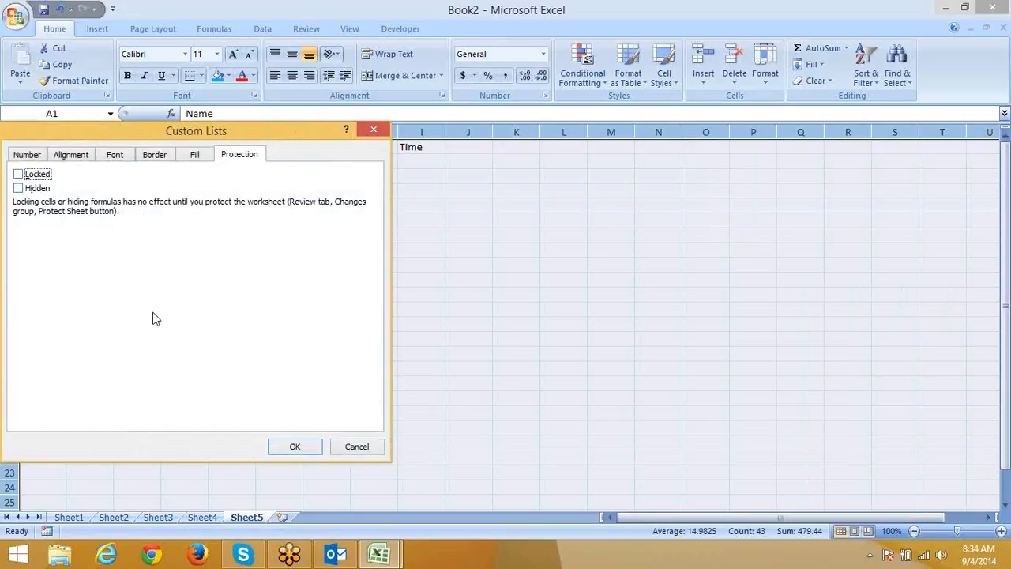
left_click(284, 443)
Set columns E to G (Amt., Tax, Total) back to Locked.
left_click(277, 420)
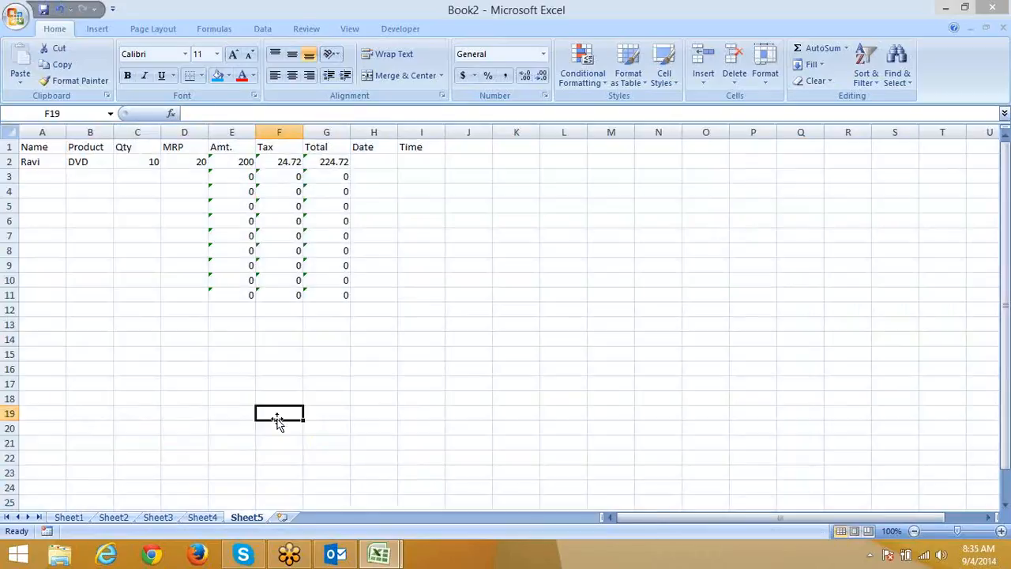
left_click(254, 128)
left_click_drag(257, 124, 323, 129)
right_click(317, 160)
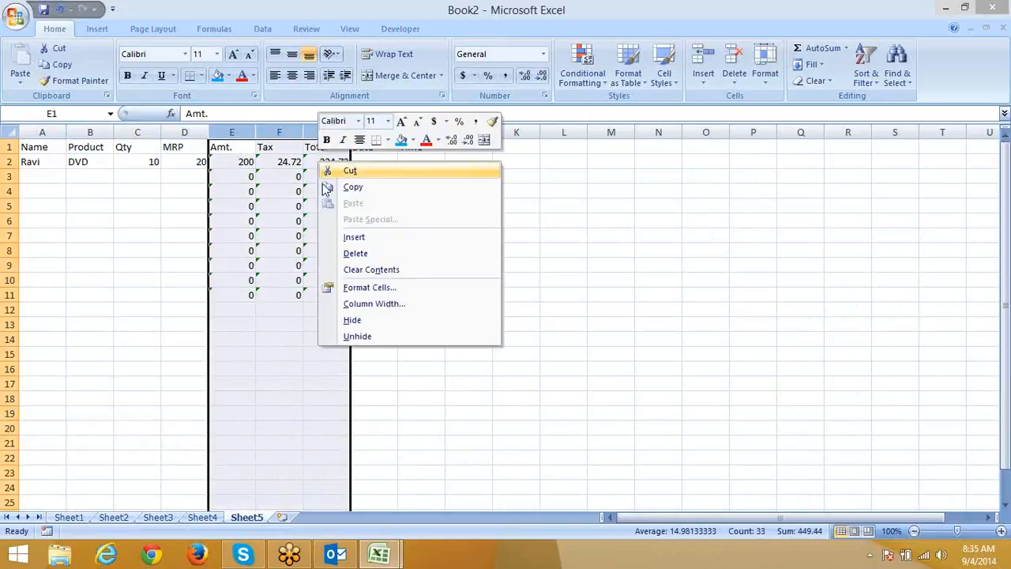
left_click(363, 289)
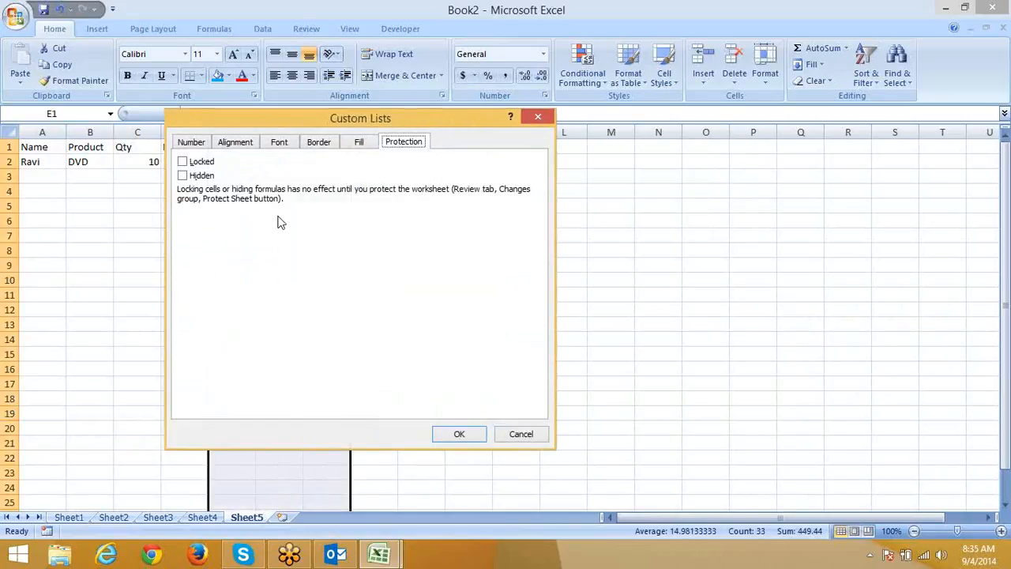
left_click(182, 161)
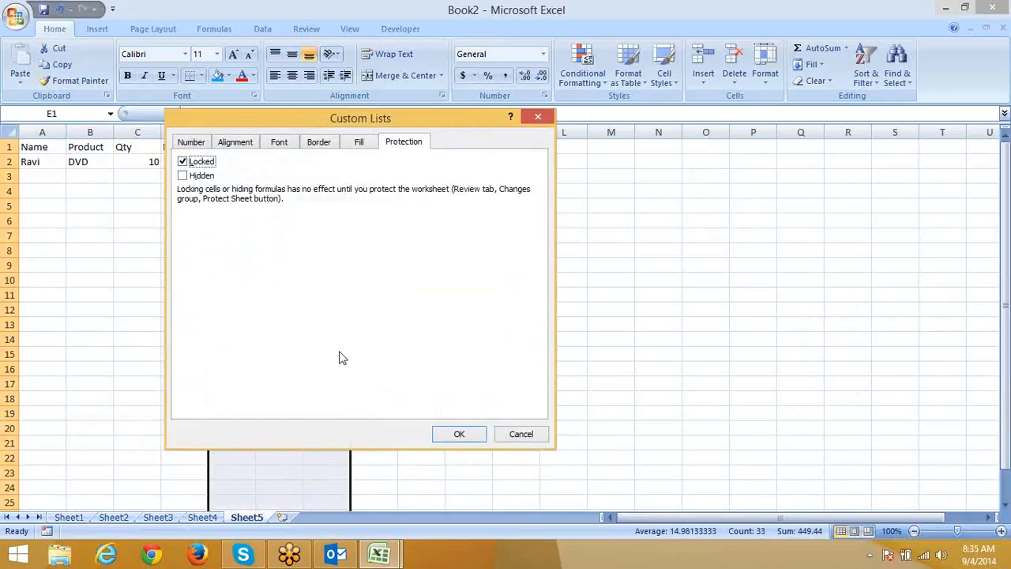
left_click(456, 435)
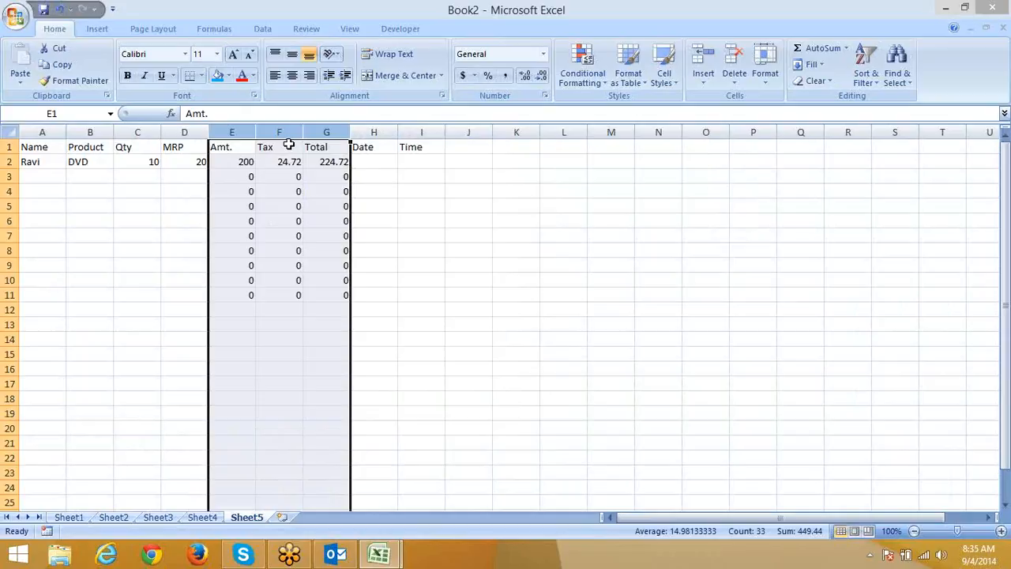
Protect Sheet5 with no password, disallowing selection of locked cells.
left_click(119, 196)
right_click(248, 517)
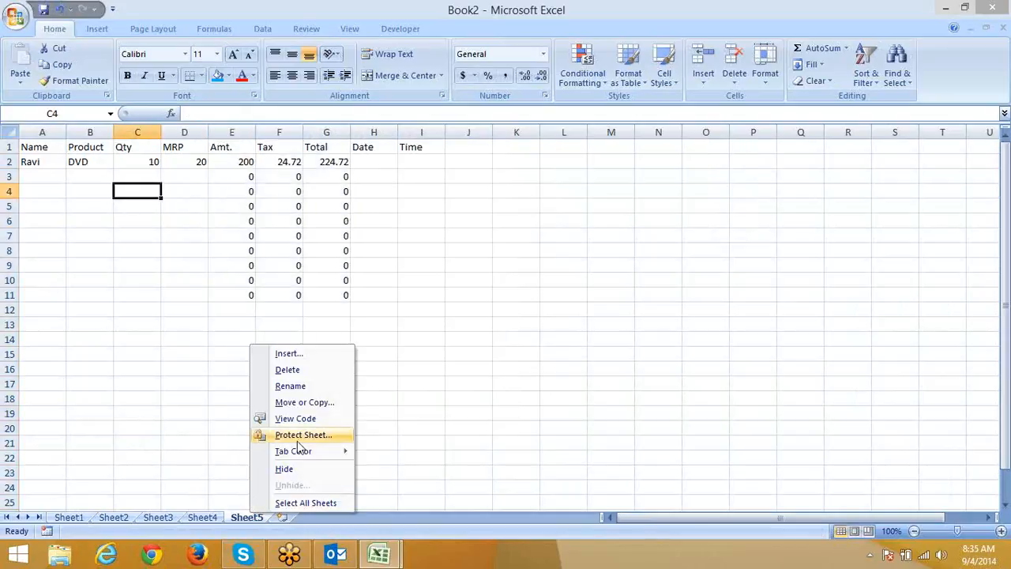
left_click(297, 439)
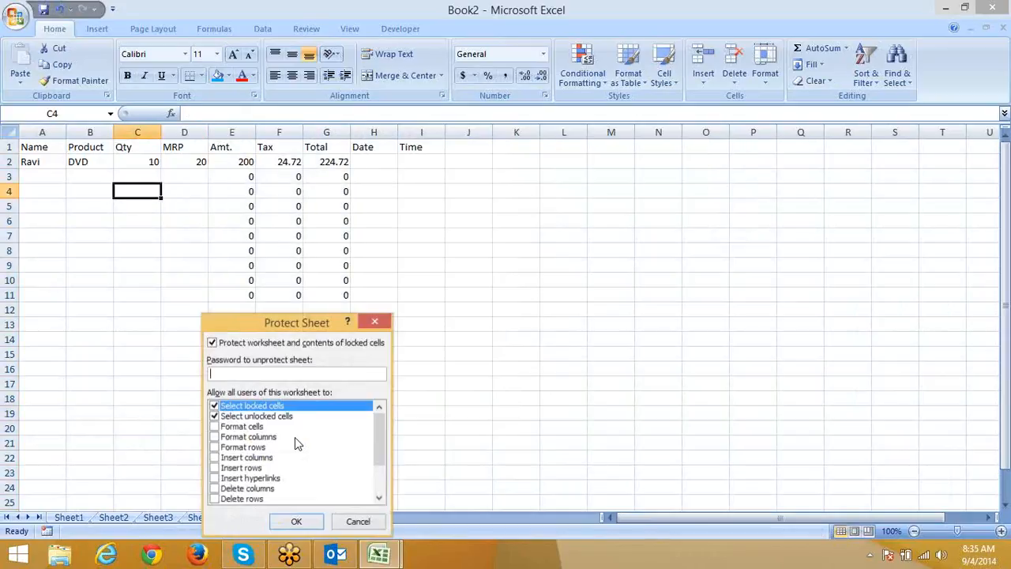
left_click(213, 415)
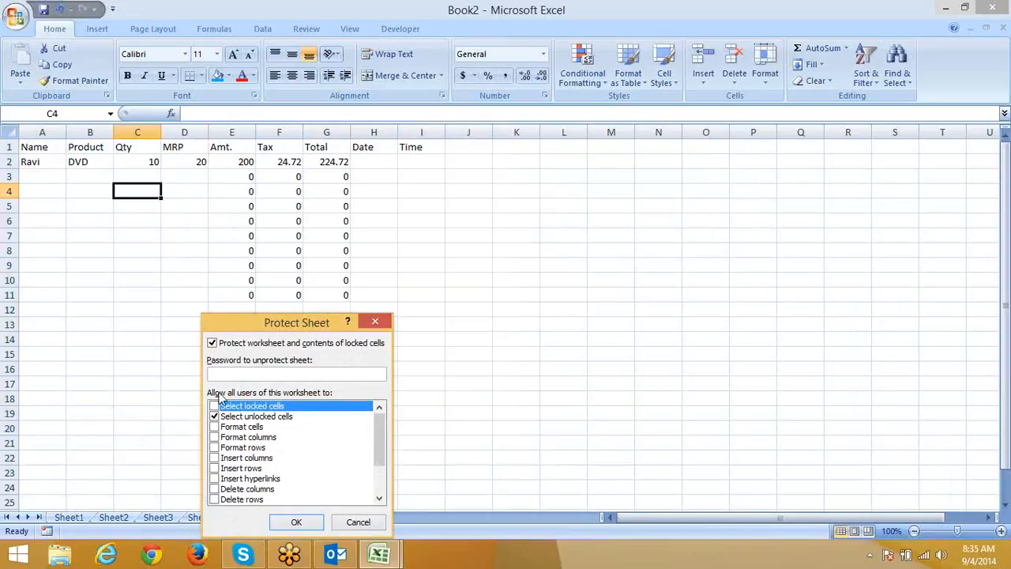
left_click(256, 374)
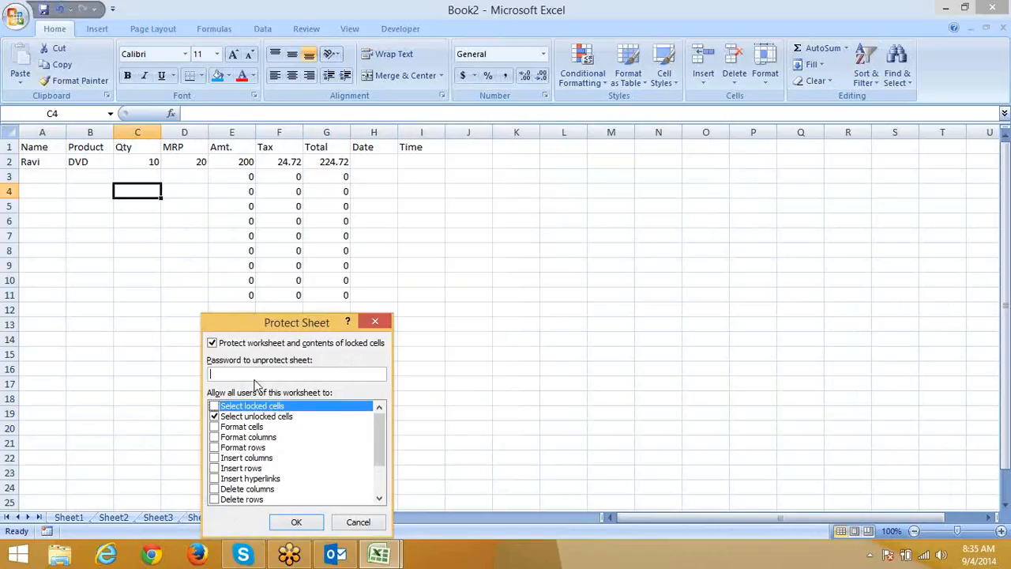
left_click(291, 522)
left_click(50, 176)
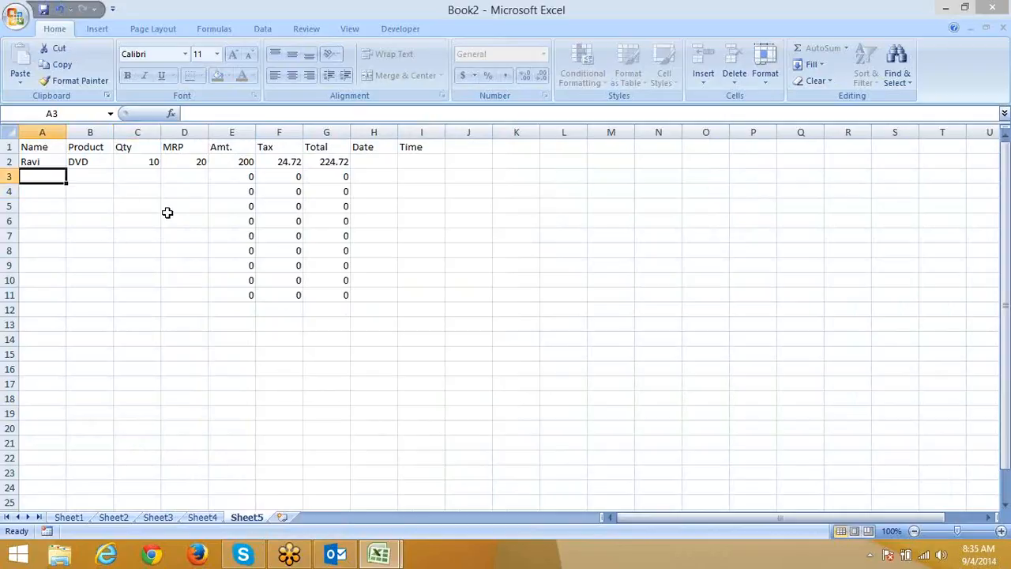
Enter row 3: the customer's name, product Cd, Qty 20 and MRP 8.
type("Rit")
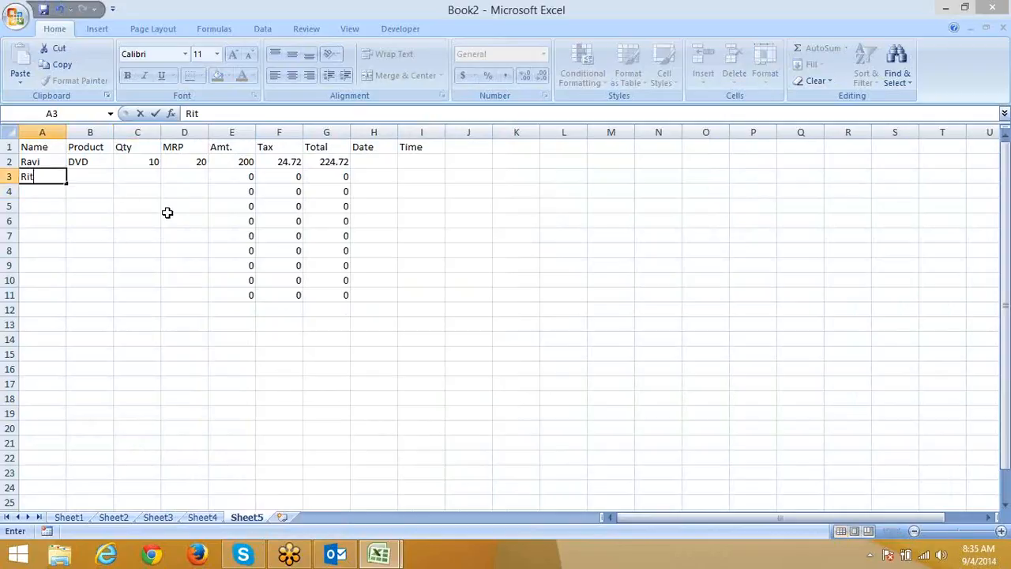
type("a")
key("Tab")
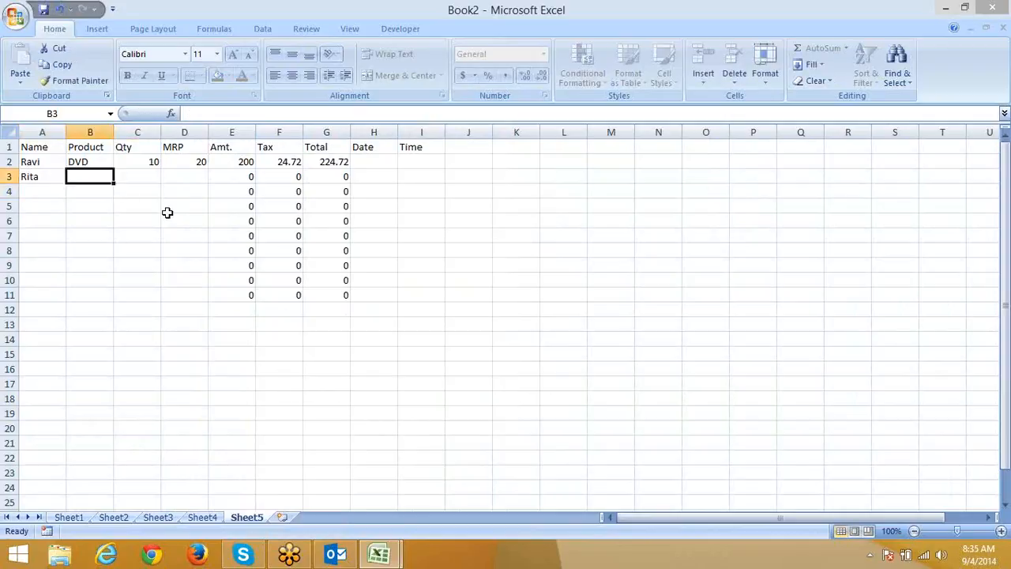
type("Cd")
key("Tab")
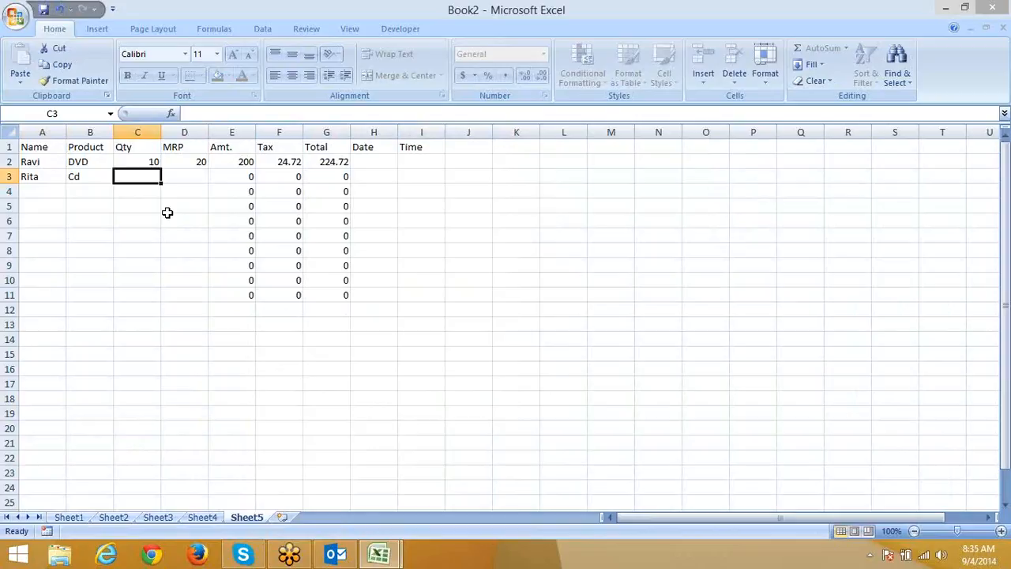
type("20")
key("Tab")
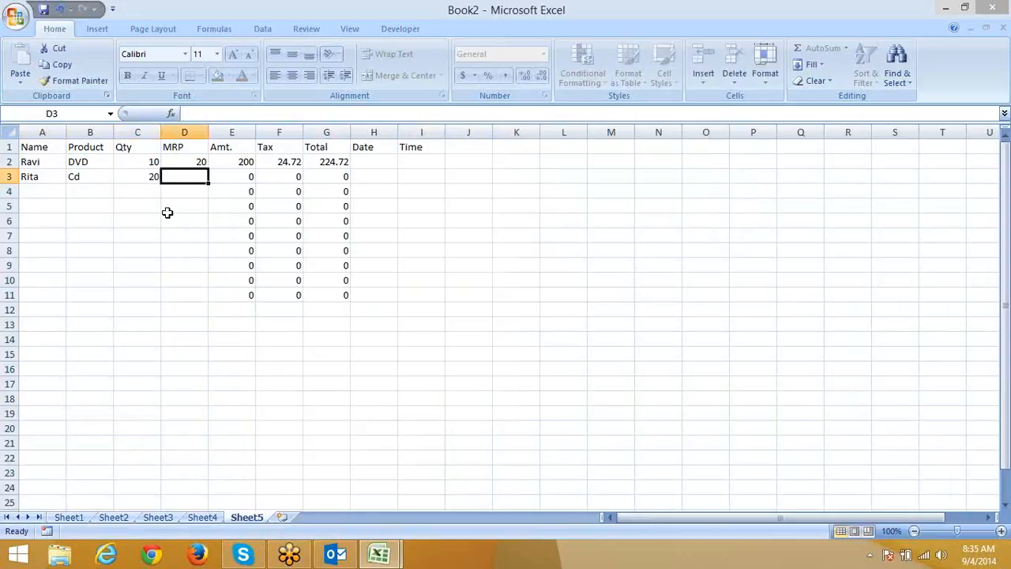
type("8")
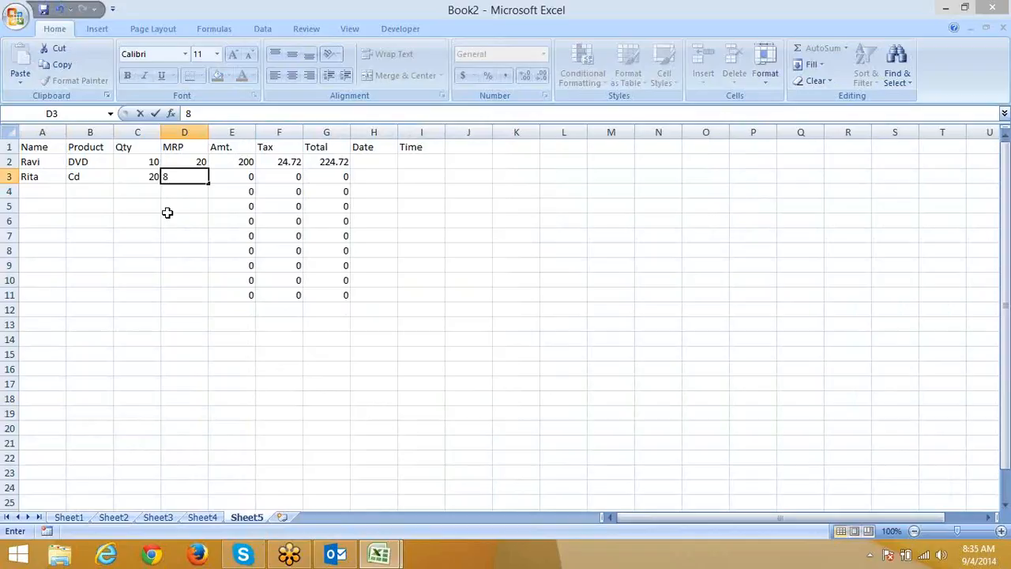
key("Tab")
key("Tab")
key("Tab")
key("Tab")
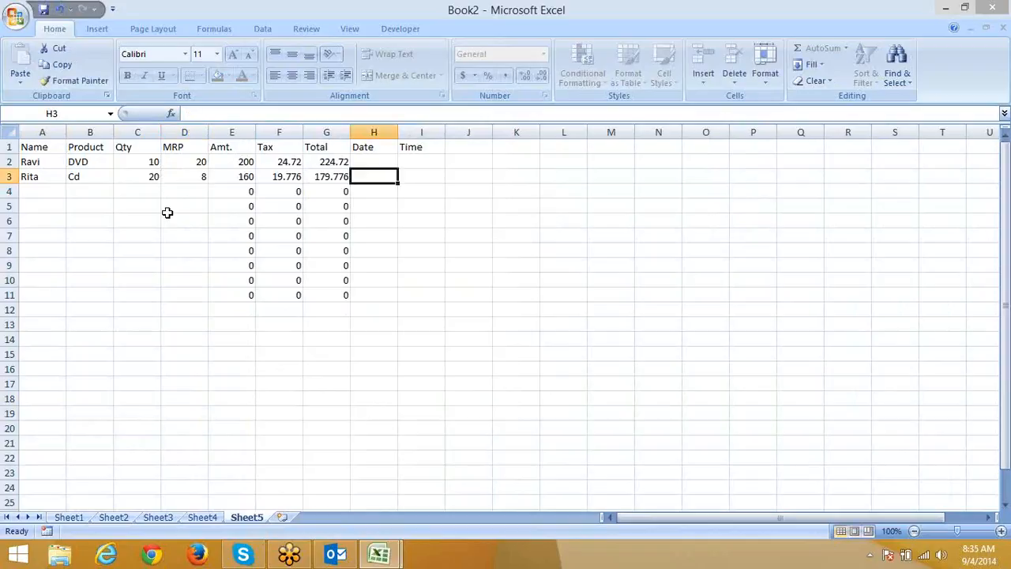
Check that the cursor skips the locked formula columns, then select the table A1:I12.
key("Left")
key("Left")
key("Left")
key("Left")
key("Left")
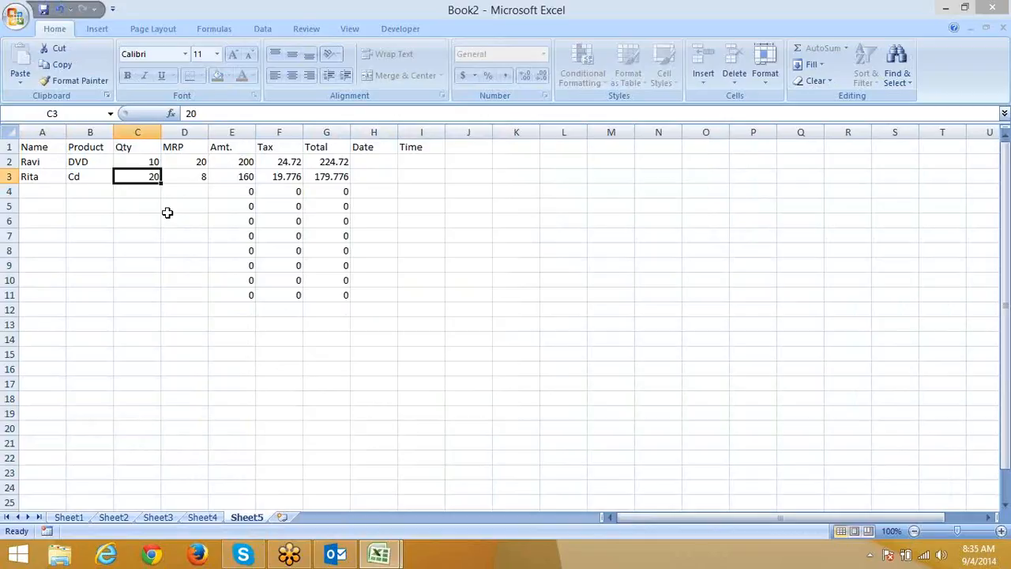
key("Right")
key("Right")
key("Right")
key("Left")
key("Left")
key("Left")
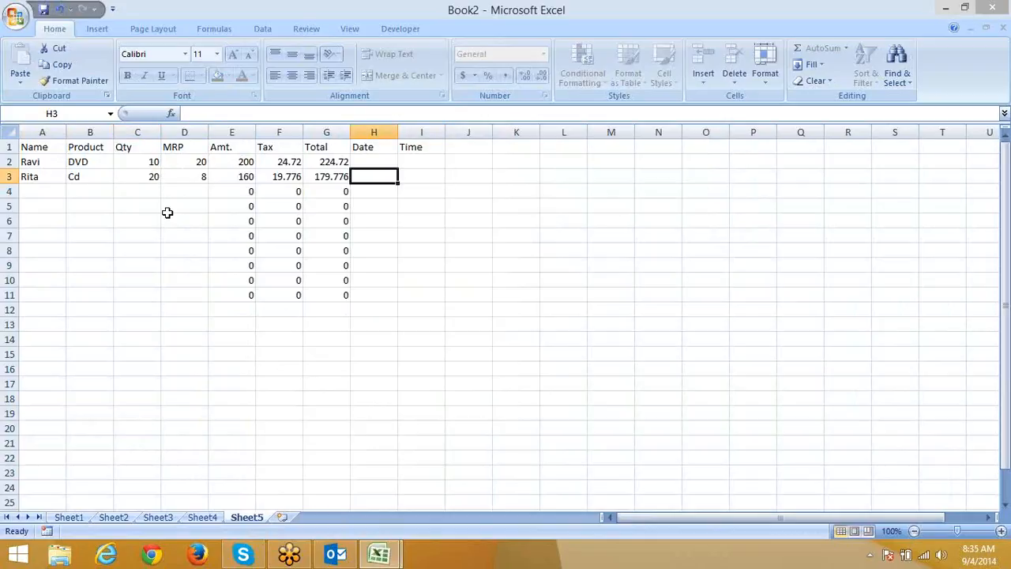
key("Left")
key("Left")
key("Left")
key("Left")
key("Left")
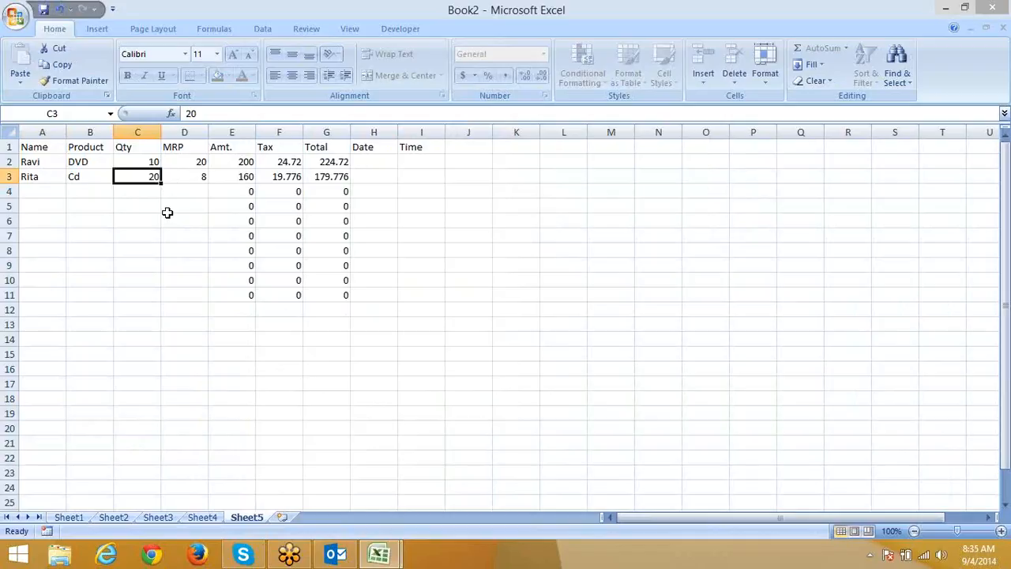
left_click_drag(38, 148, 412, 304)
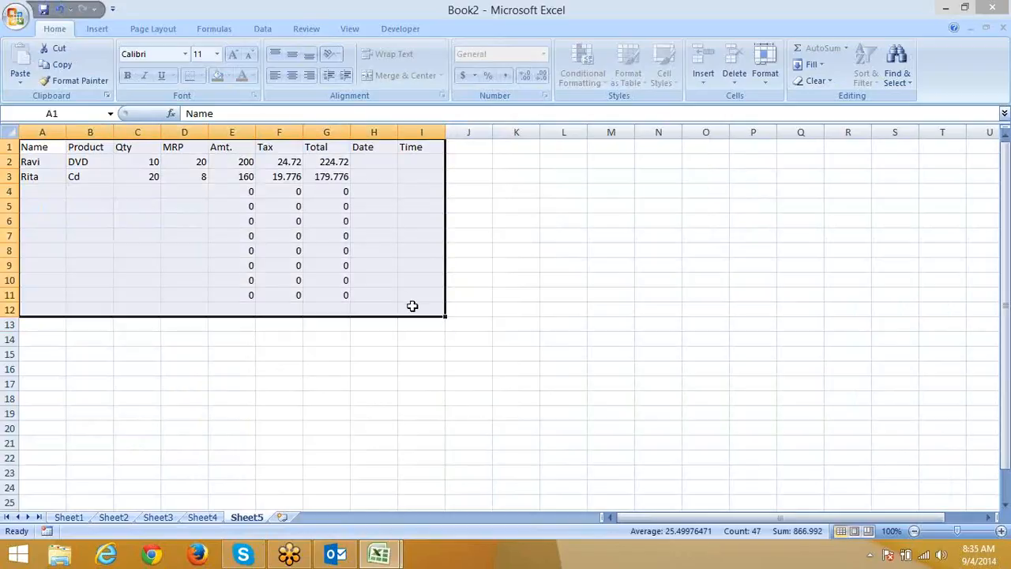
Copy the billing table into new Sheet6 and select the formula cells E2:G11.
key("ctrl+c")
left_click(282, 516)
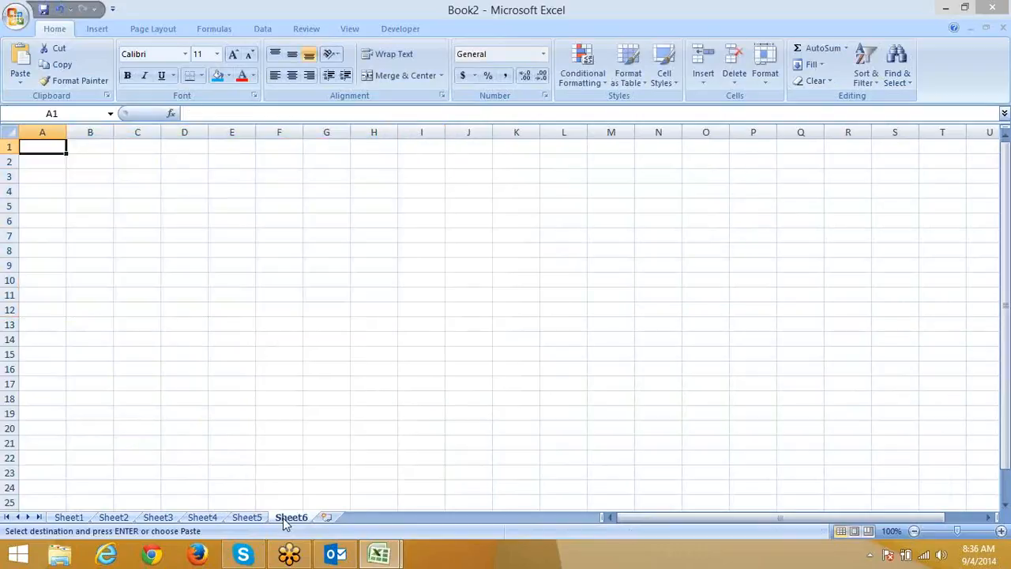
key("ctrl+v")
left_click(314, 200)
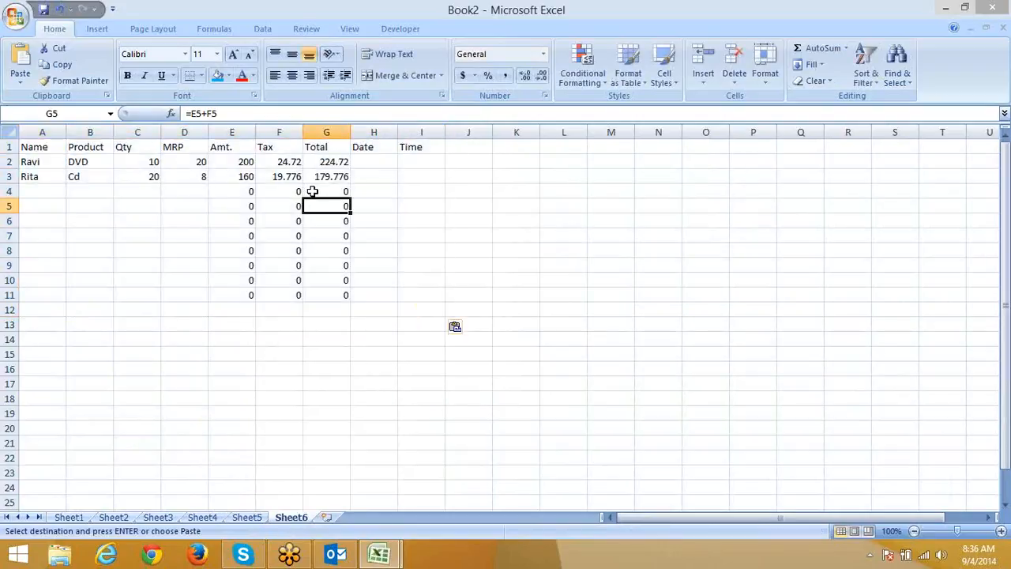
left_click(260, 162)
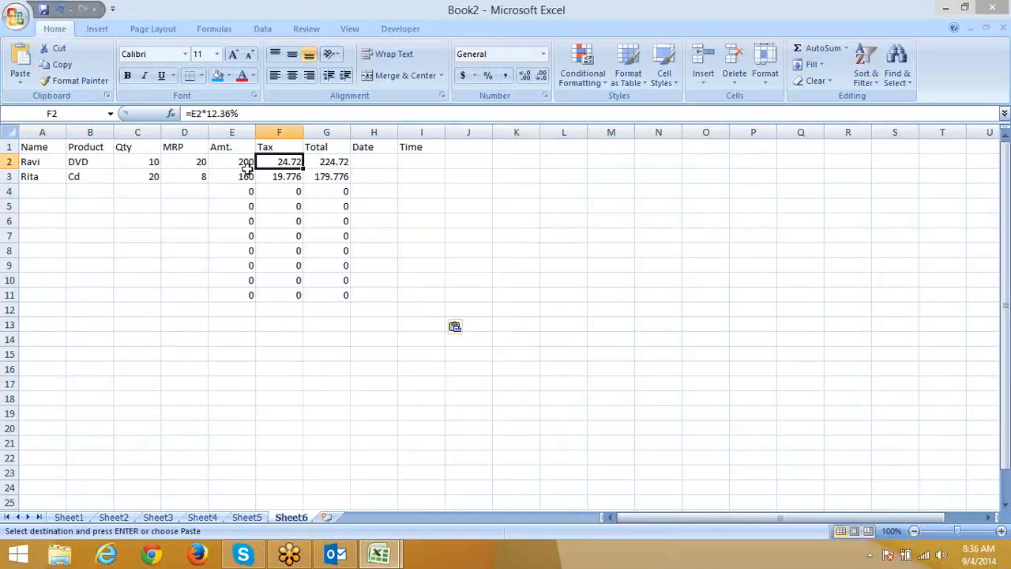
left_click_drag(223, 165, 330, 295)
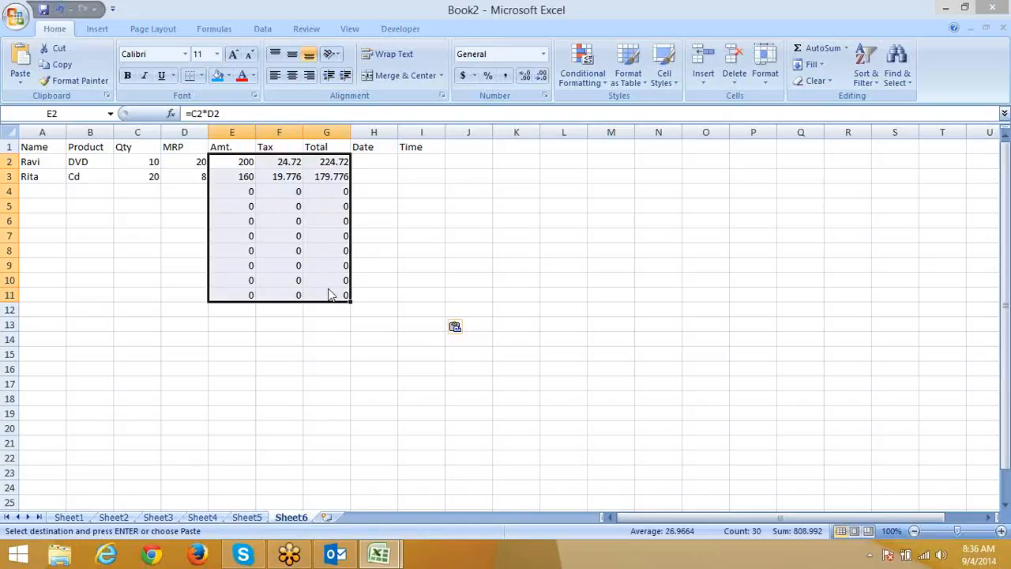
Set cells E2:G11 to Locked and Hidden in Format Cells > Protection.
right_click(331, 295)
left_click(377, 467)
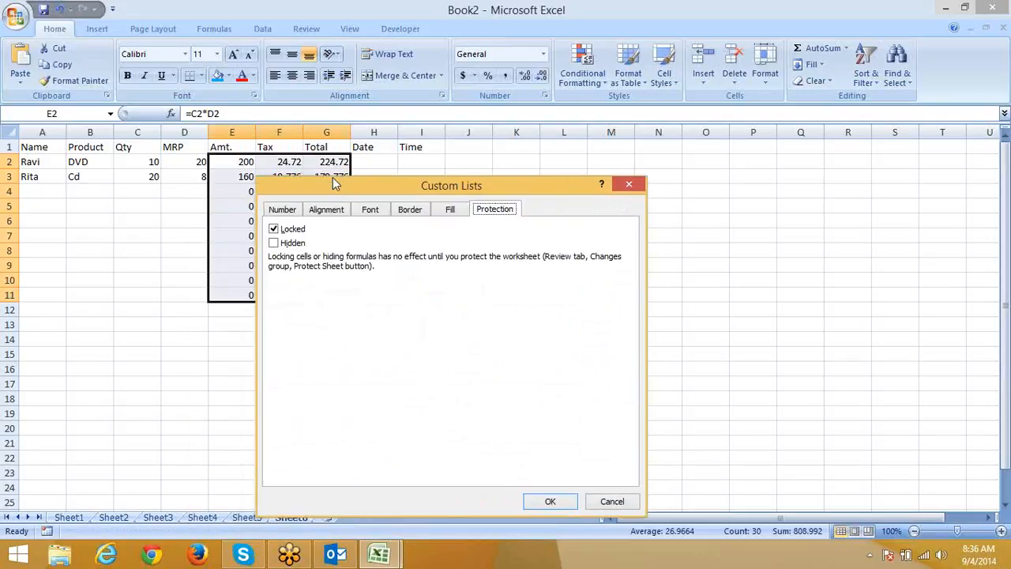
left_click(309, 217)
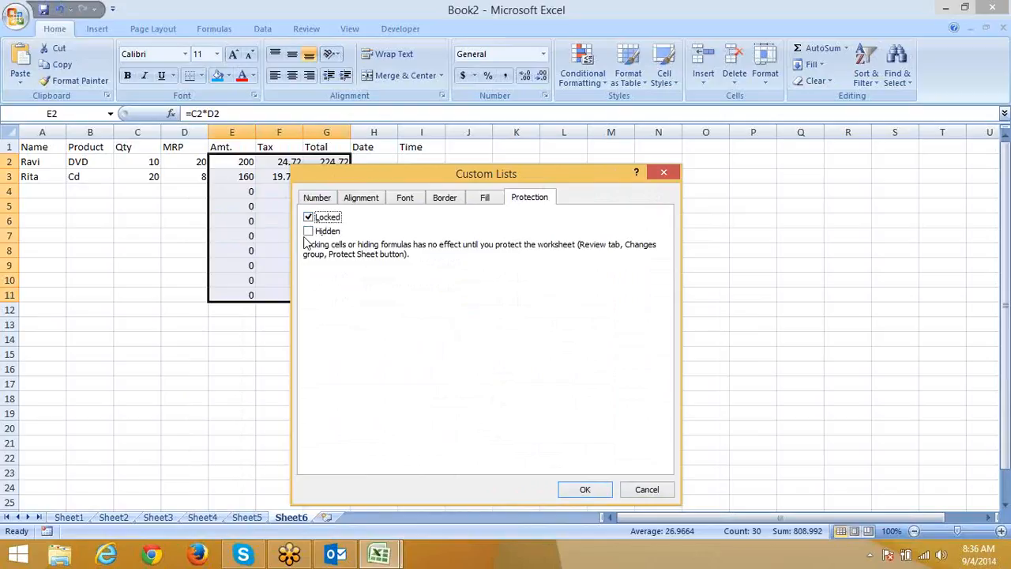
left_click(308, 231)
left_click_drag(378, 175, 466, 126)
left_click(717, 447)
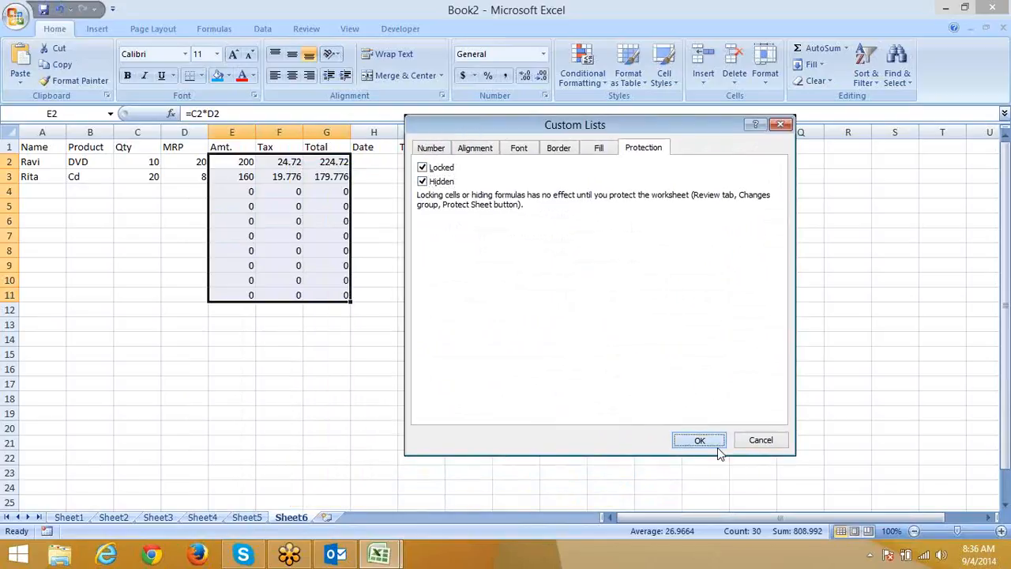
Protect Sheet6 with the default settings.
right_click(291, 517)
left_click(331, 443)
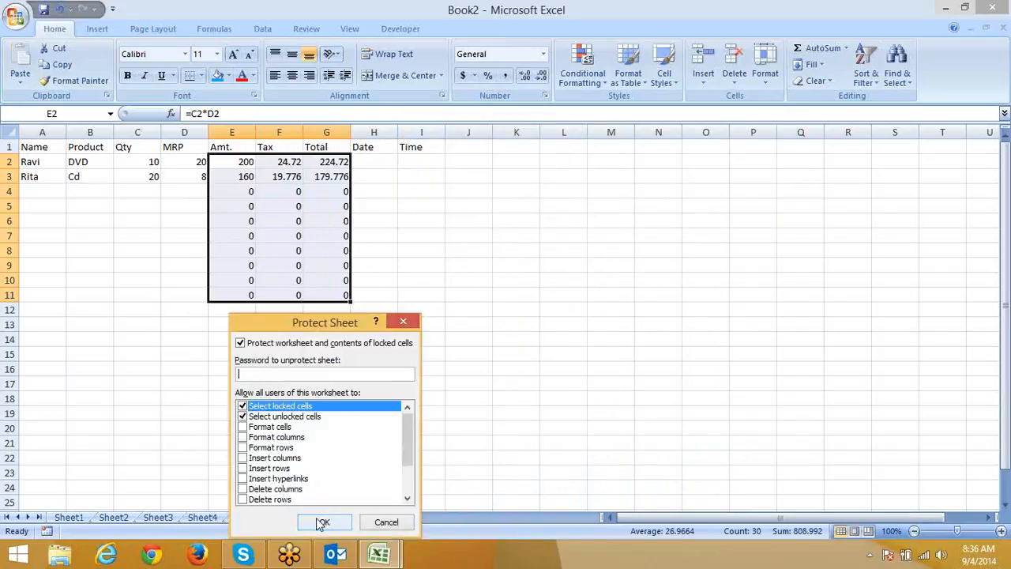
left_click(322, 522)
left_click(87, 221)
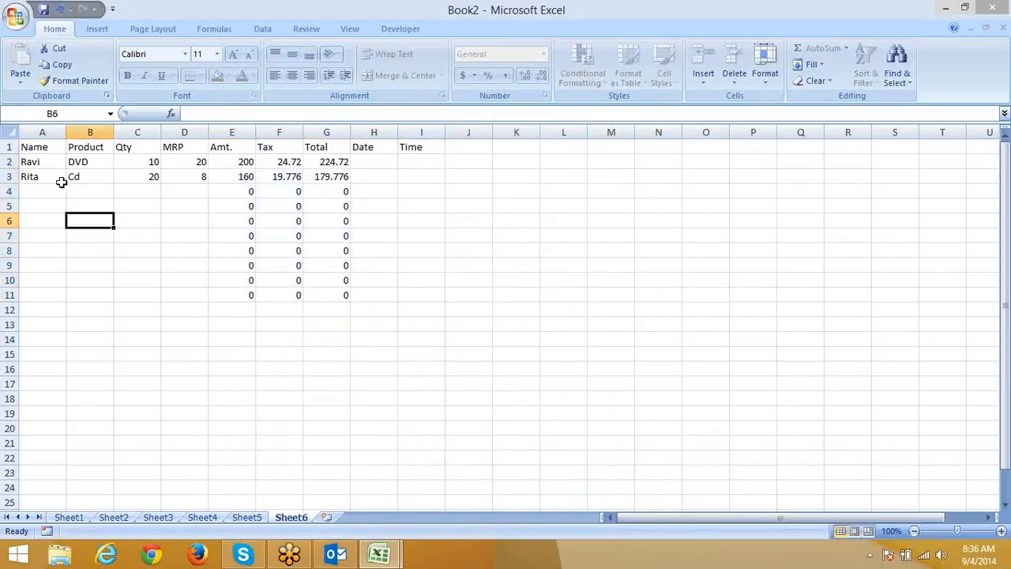
left_click(62, 182)
key("Right")
key("Right")
key("Right")
key("Right")
key("Right")
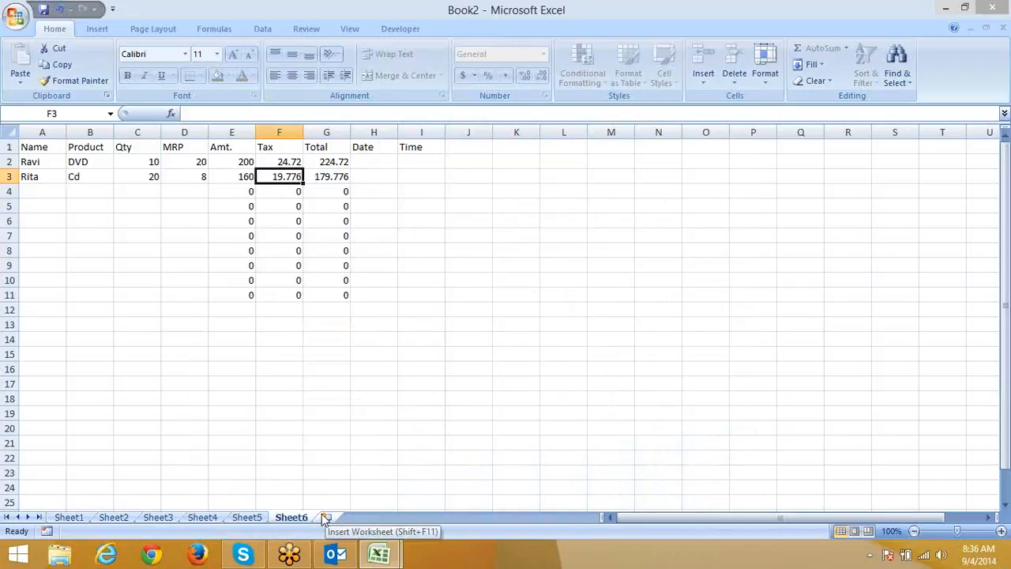
left_click(247, 518)
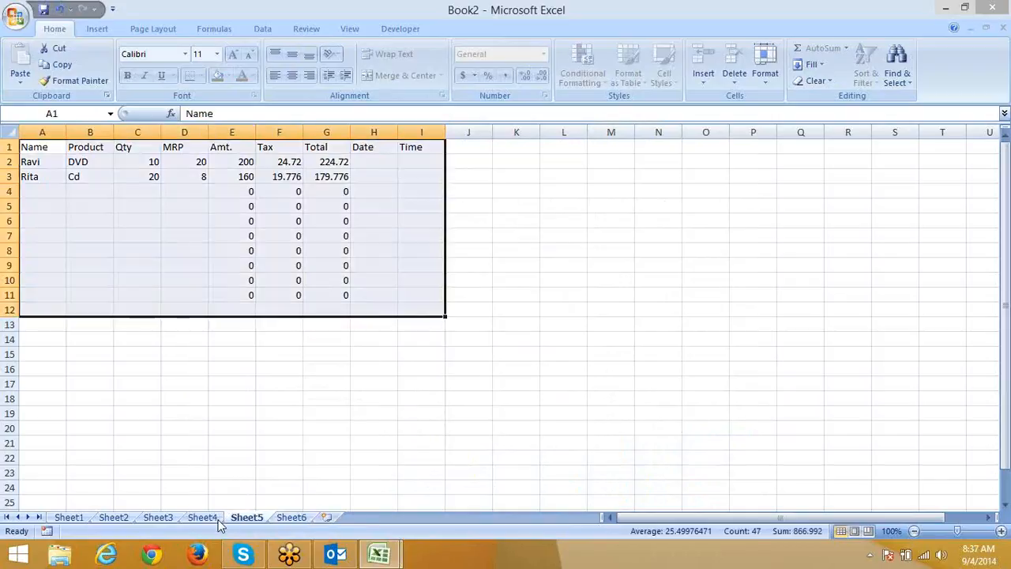
left_click(210, 518)
left_click(167, 518)
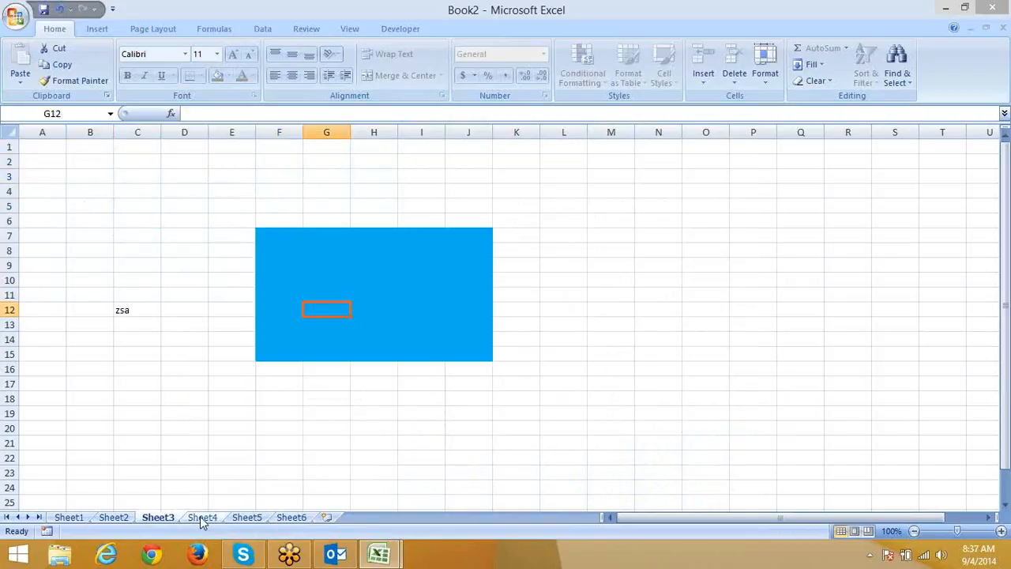
right_click(201, 519)
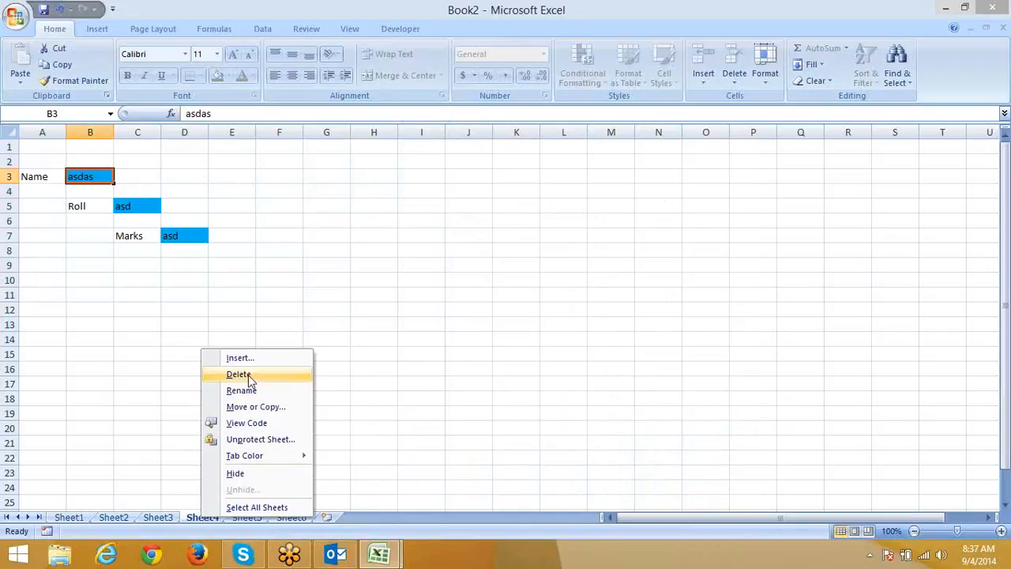
left_click(304, 525)
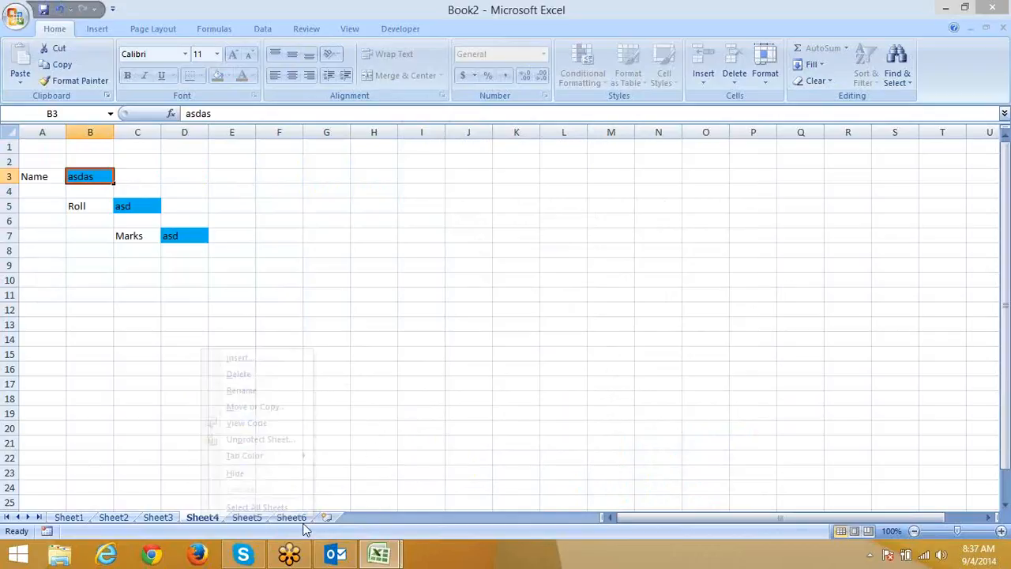
left_click(304, 524)
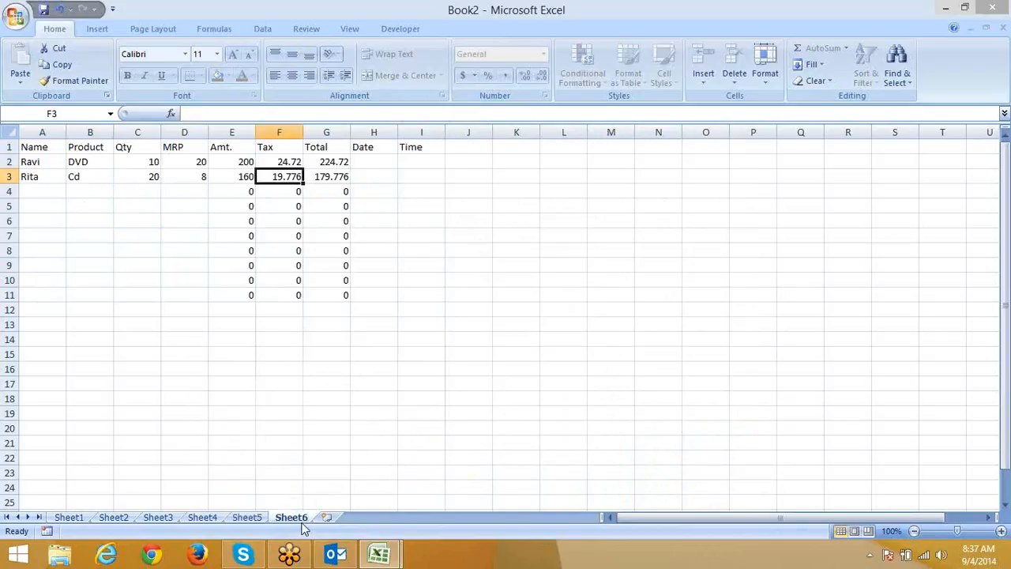
Protect the workbook structure and confirm the sheet tab actions are disabled.
left_click(322, 34)
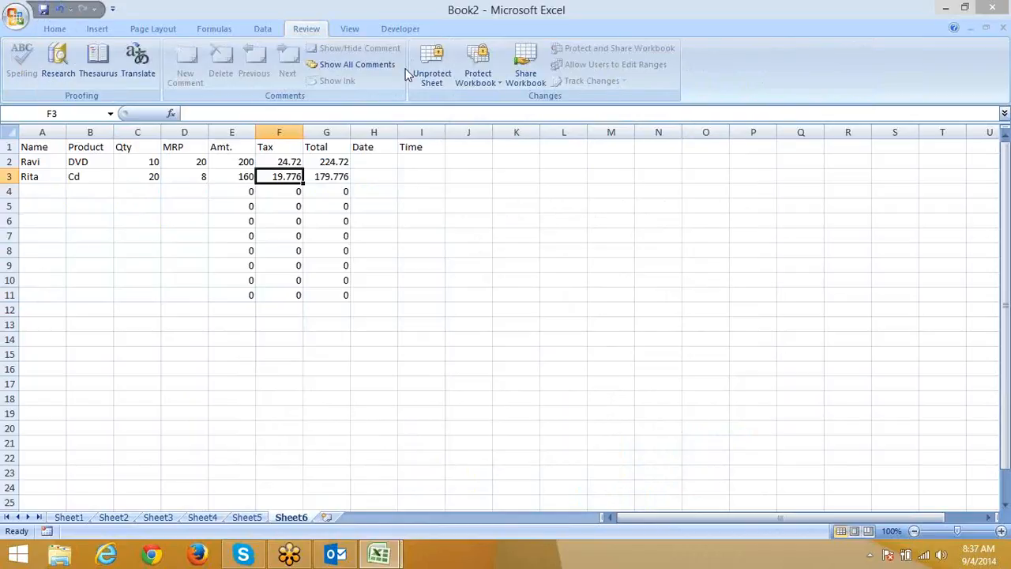
left_click(487, 86)
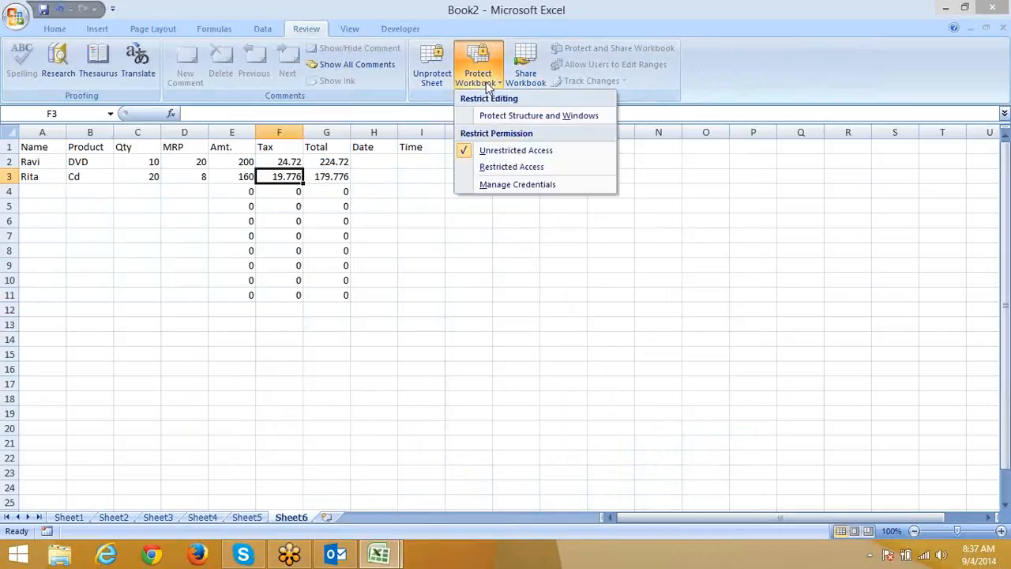
left_click(513, 122)
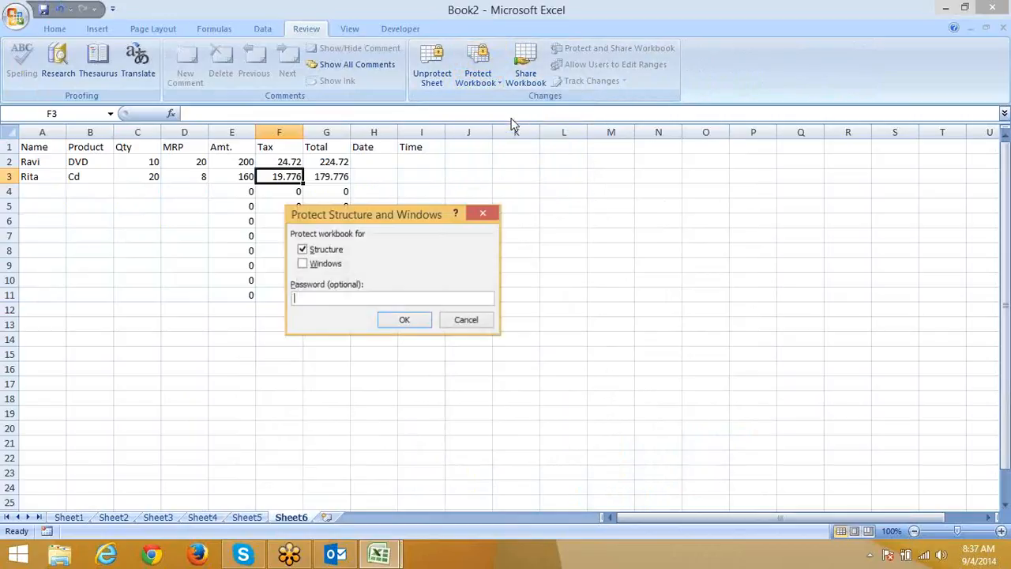
left_click(406, 322)
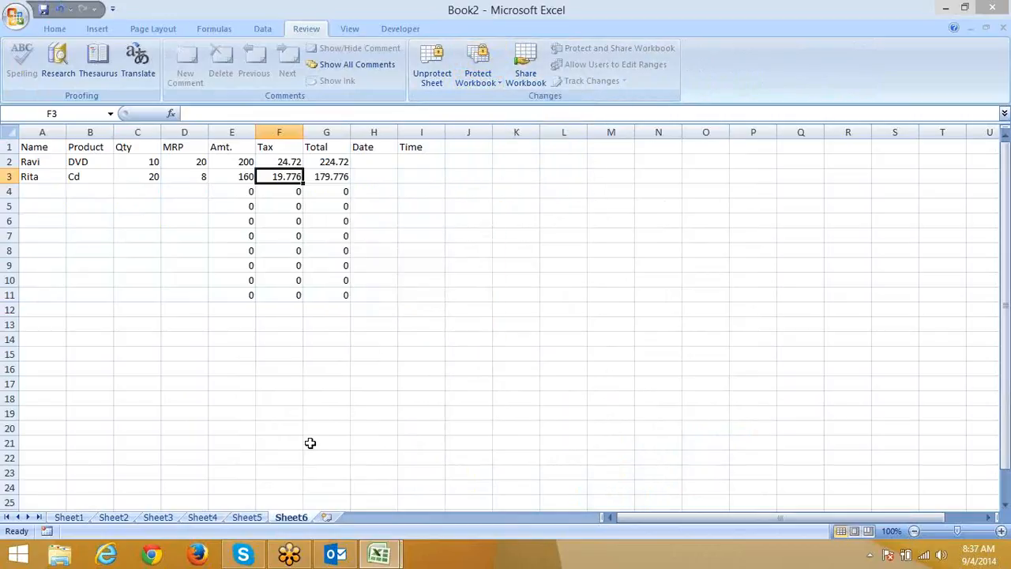
right_click(302, 517)
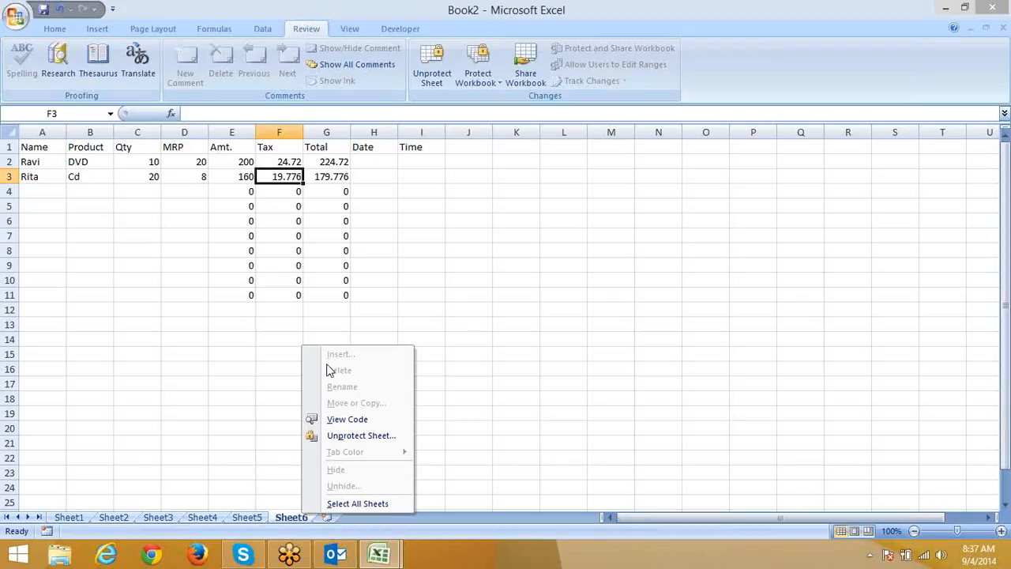
left_click(332, 267)
Turn off workbook structure protection and insert a new Sheet7.
left_click(472, 87)
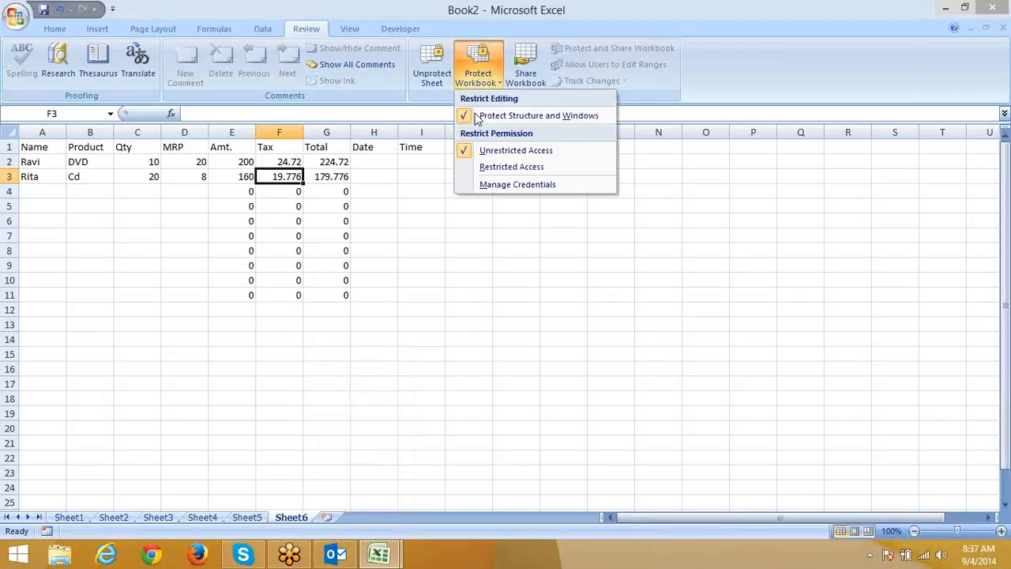
left_click(476, 114)
left_click(478, 90)
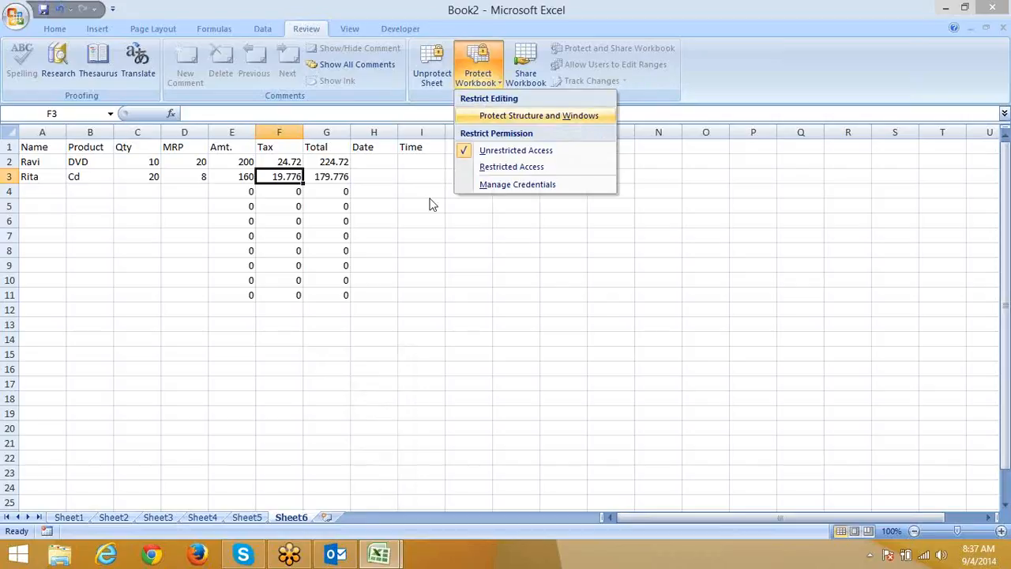
left_click(334, 515)
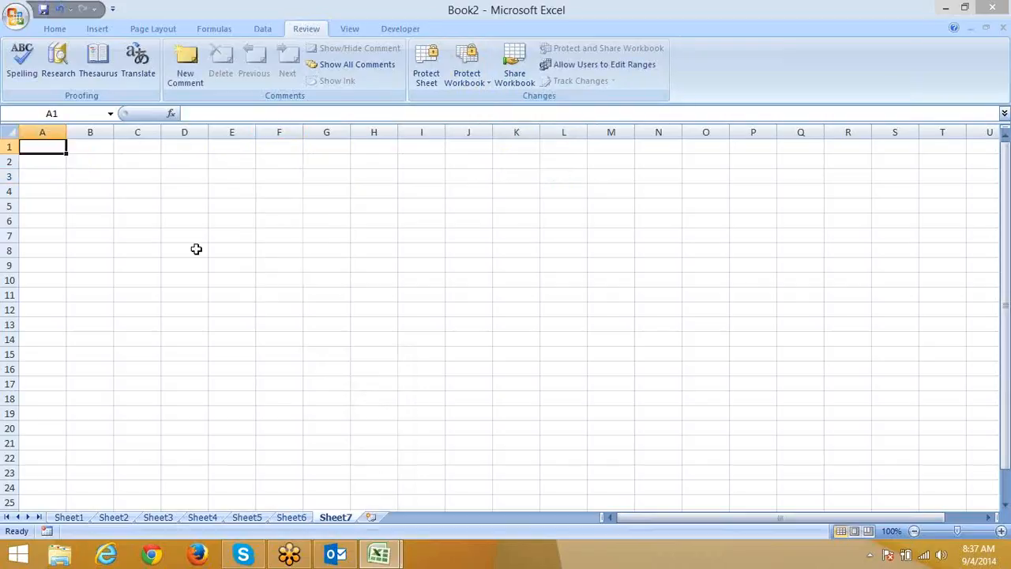
Fill C4:G14, K10:N17 and D18:G24 on Sheet7 with light blue.
left_click_drag(145, 190, 331, 332)
left_click(56, 29)
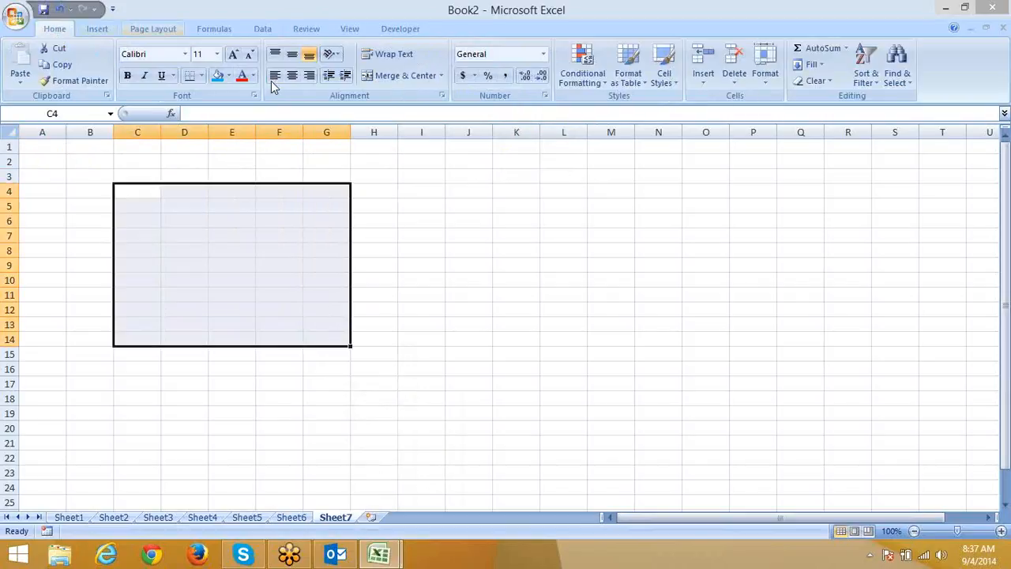
left_click(214, 76)
left_click_drag(506, 282, 641, 382)
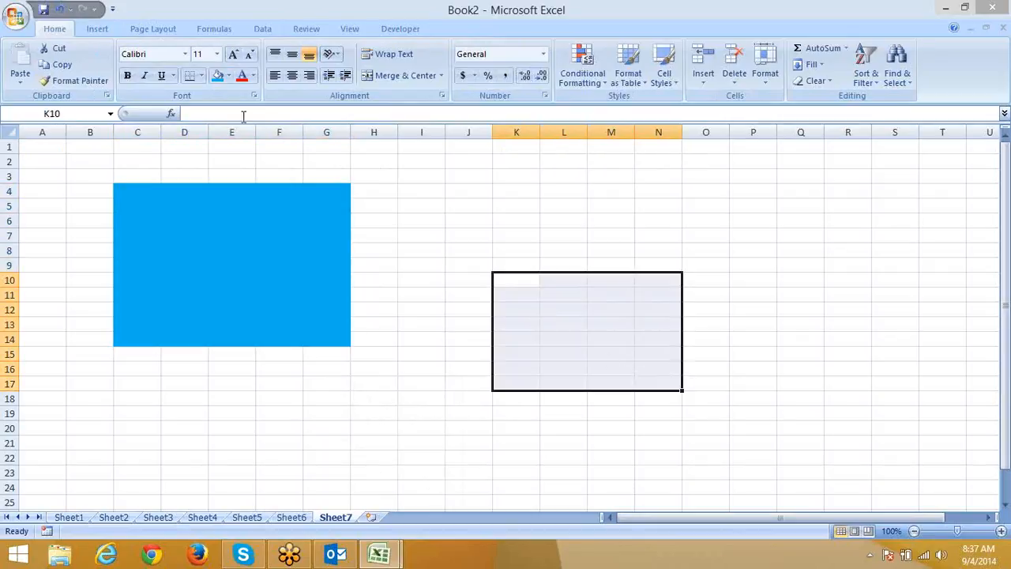
left_click(210, 80)
left_click_drag(186, 404, 341, 482)
left_click(227, 80)
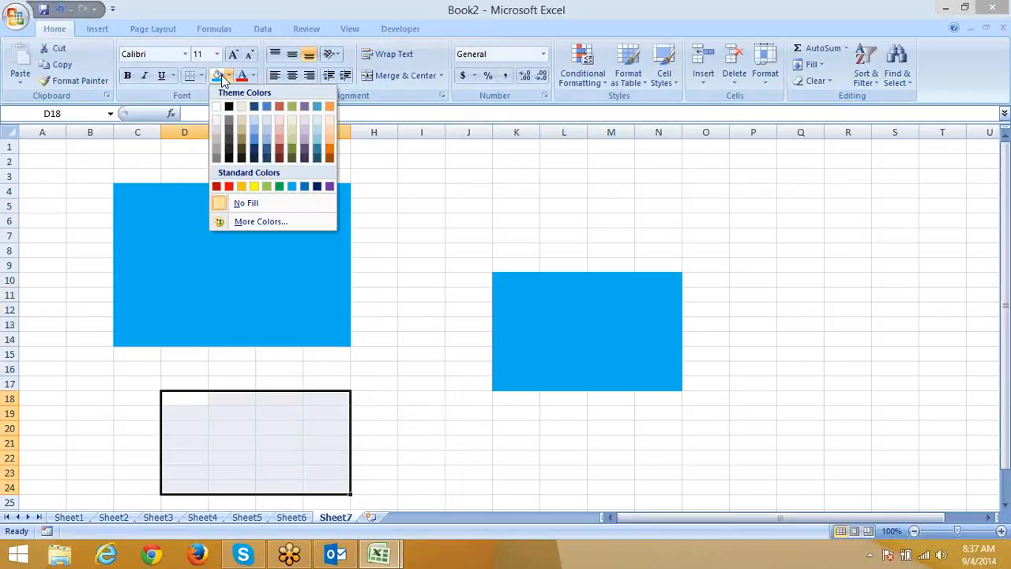
left_click(295, 184)
left_click(478, 292)
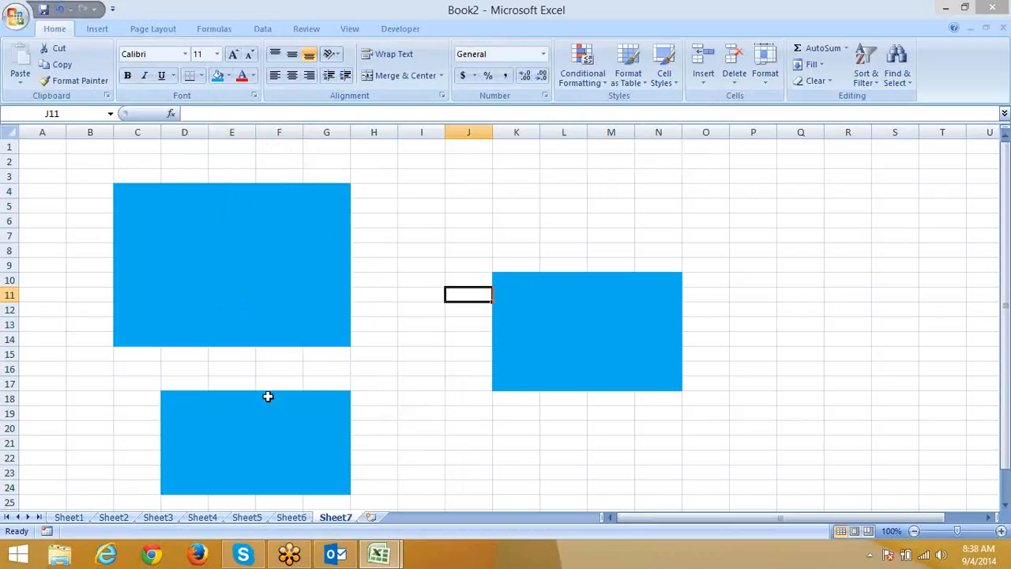
Open the Protect Structure and Windows dialog from Review > Protect Workbook.
left_click(316, 30)
left_click(473, 77)
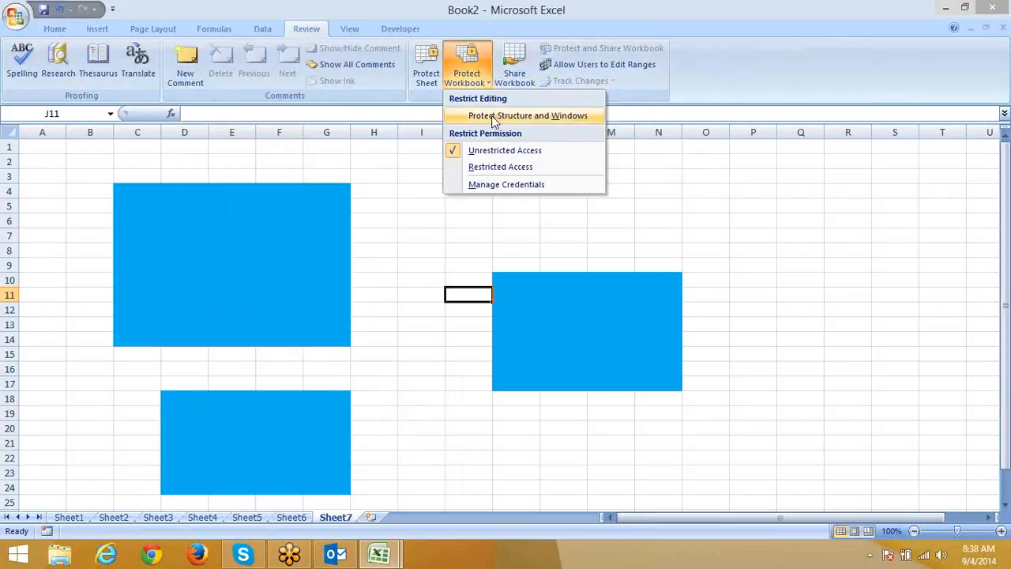
left_click(492, 117)
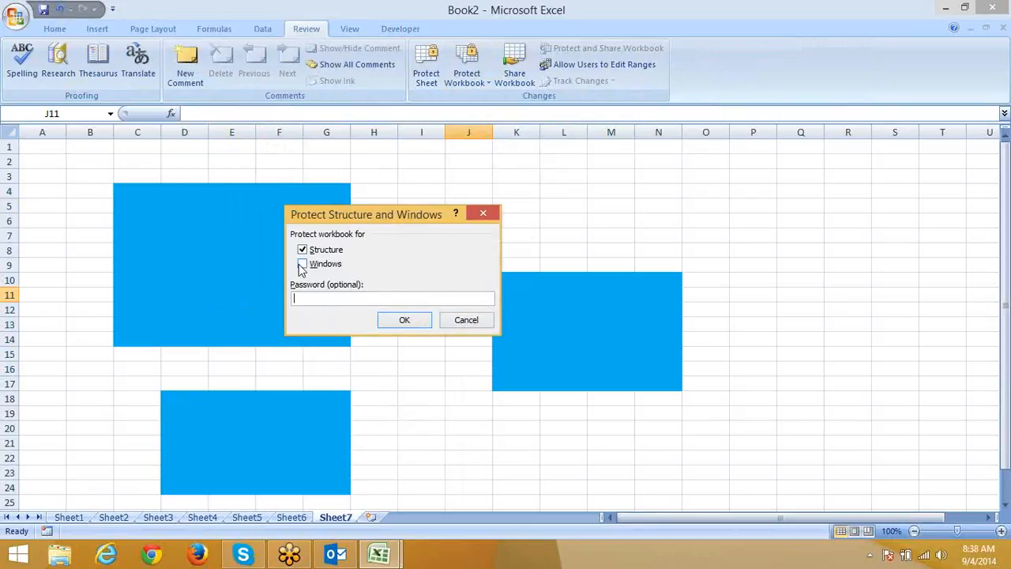
Cancel the workbook structure protection and return to Sheet1's call data.
left_click(465, 323)
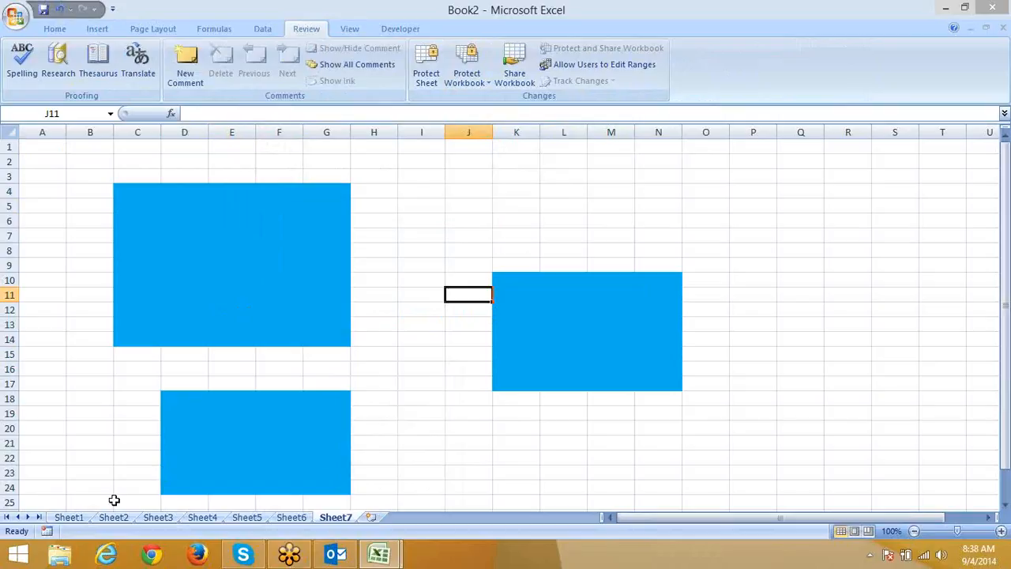
left_click(73, 518)
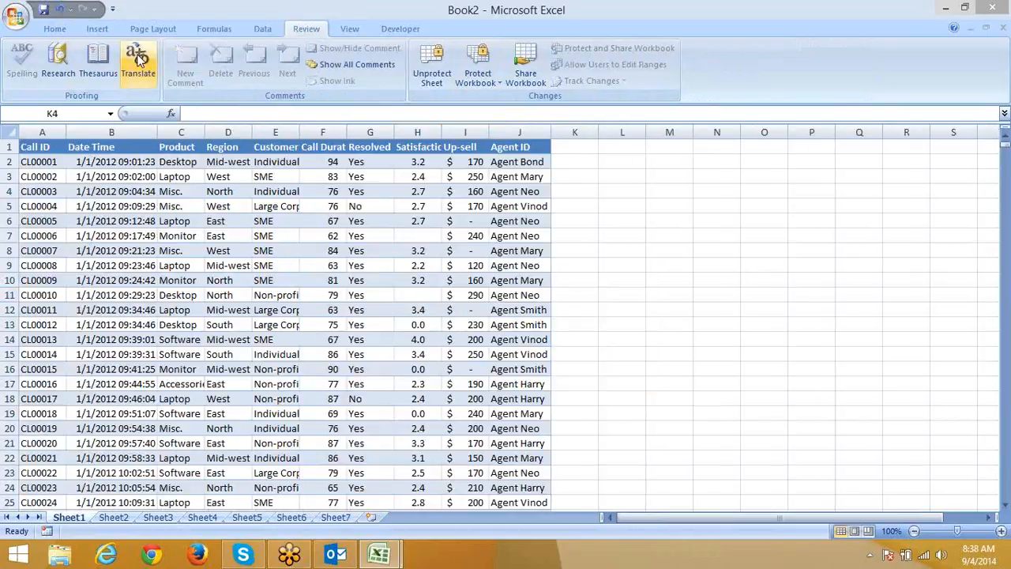
Open the Research translation pane and unprotect Sheet1.
left_click(137, 57)
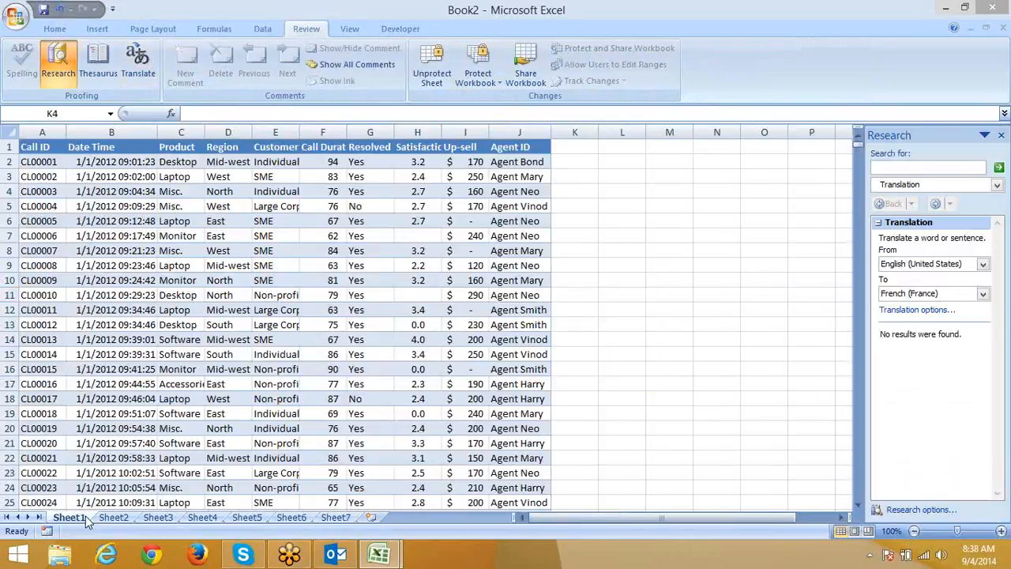
right_click(87, 516)
left_click(138, 438)
Freeze panes at cell A2 so the call table's header row stays visible.
left_click(111, 251)
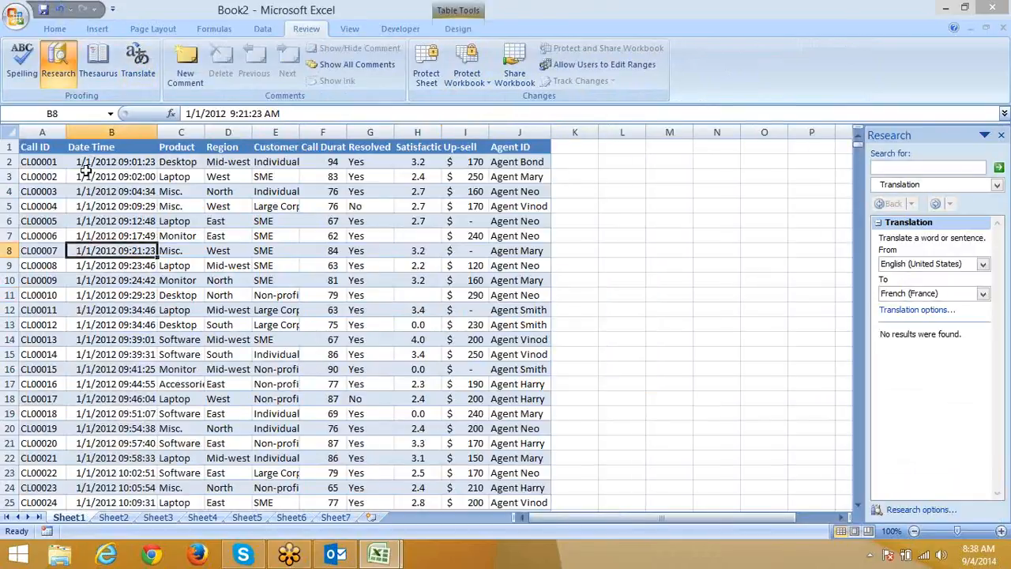
left_click(56, 153)
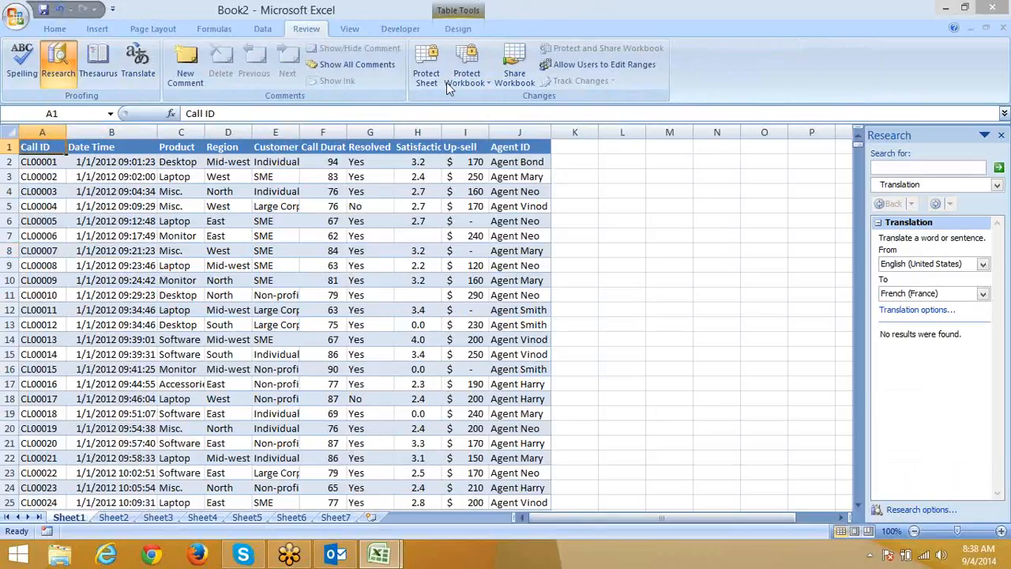
left_click(56, 162)
left_click(214, 30)
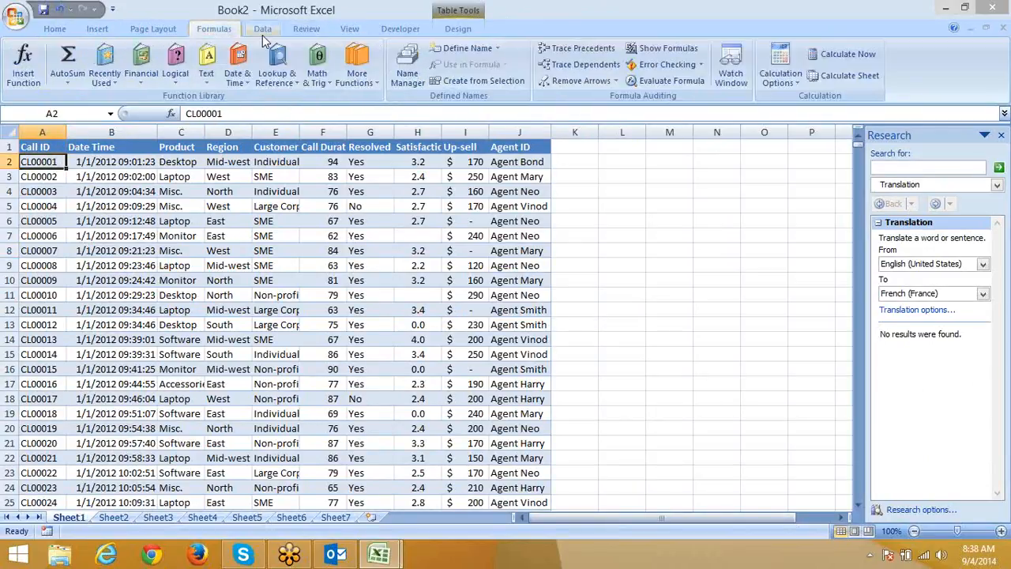
left_click(397, 30)
left_click(312, 29)
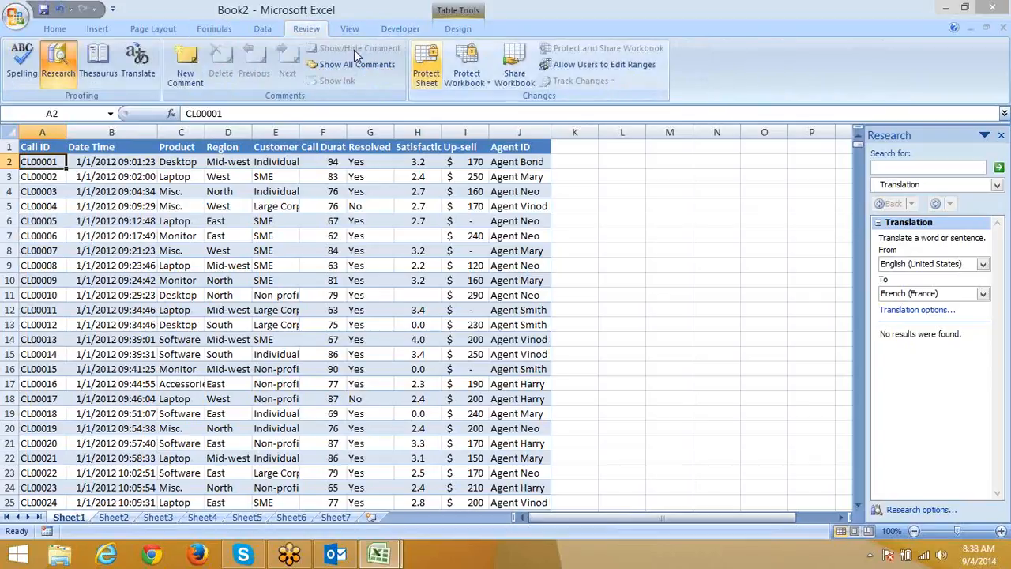
left_click(361, 30)
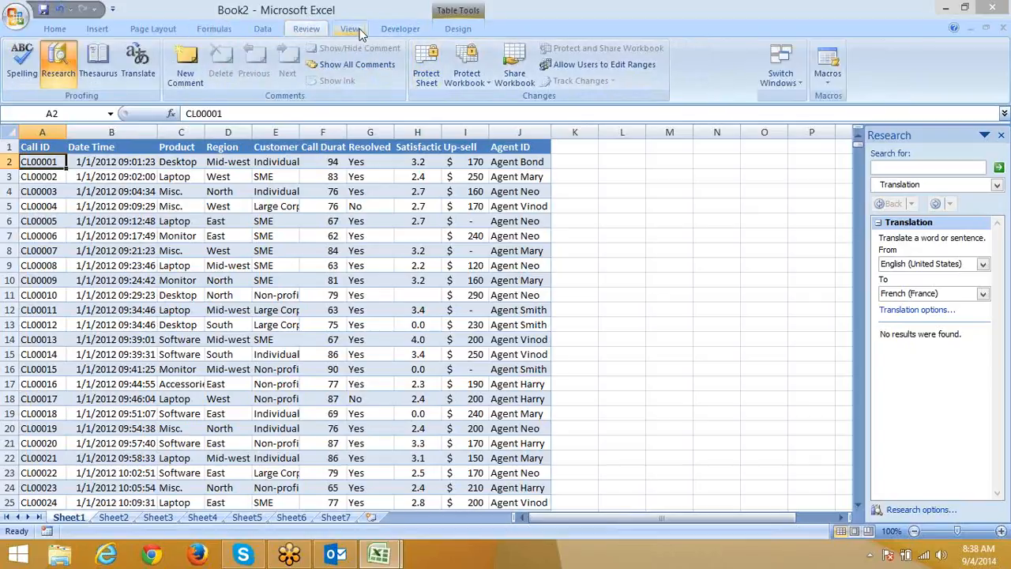
left_click(531, 81)
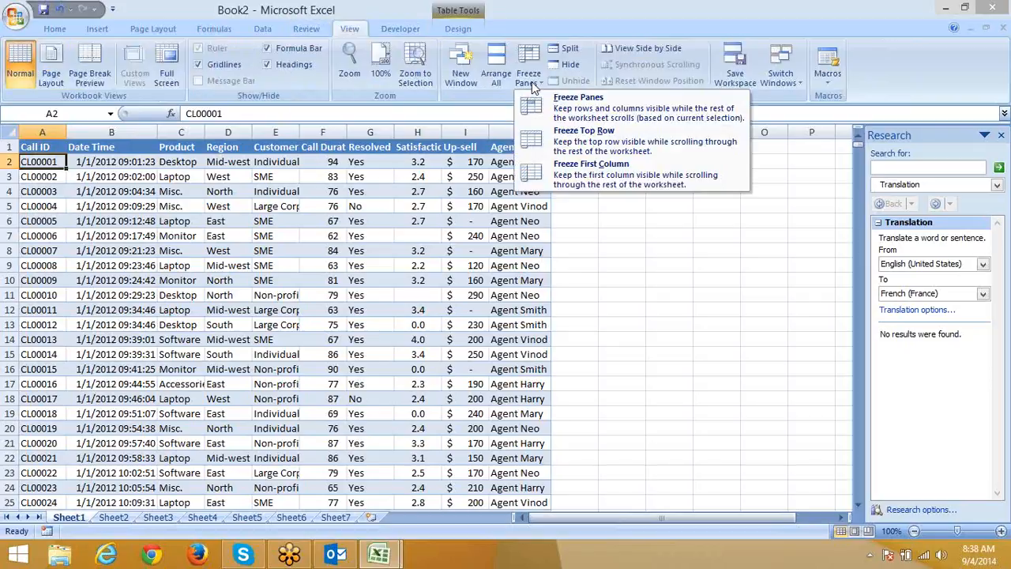
left_click(532, 82)
left_click(531, 82)
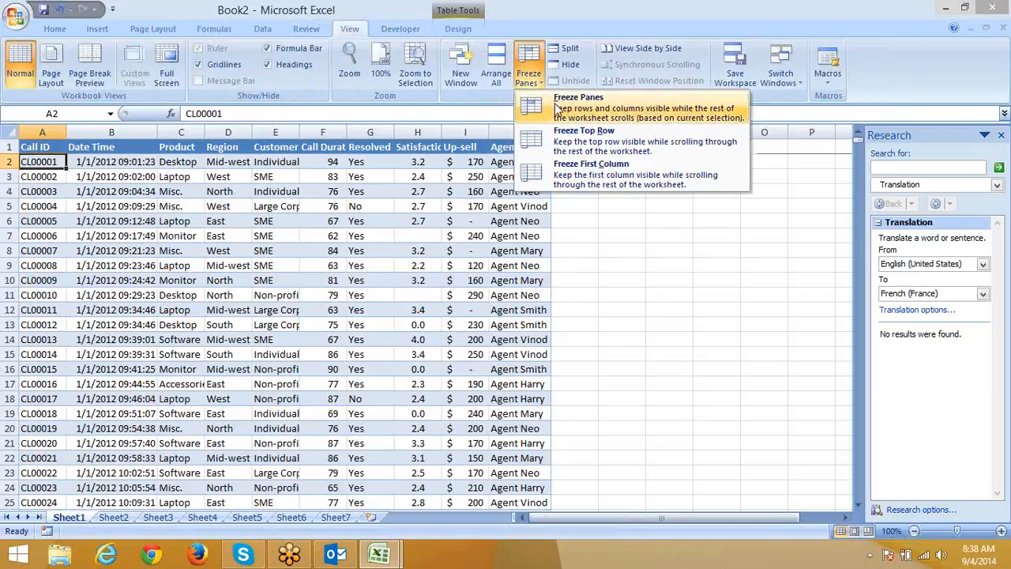
left_click(557, 107)
Scroll the call table to check the frozen header row, then reselect A2.
left_click(204, 323)
scroll(203, 324, "down", 4)
scroll(203, 324, "up", 4)
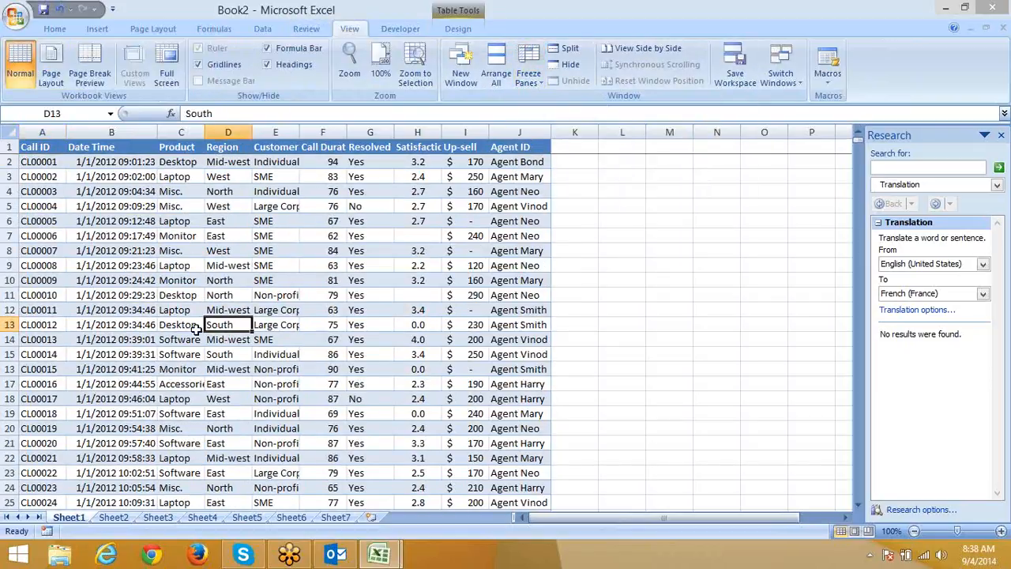
left_click(49, 164)
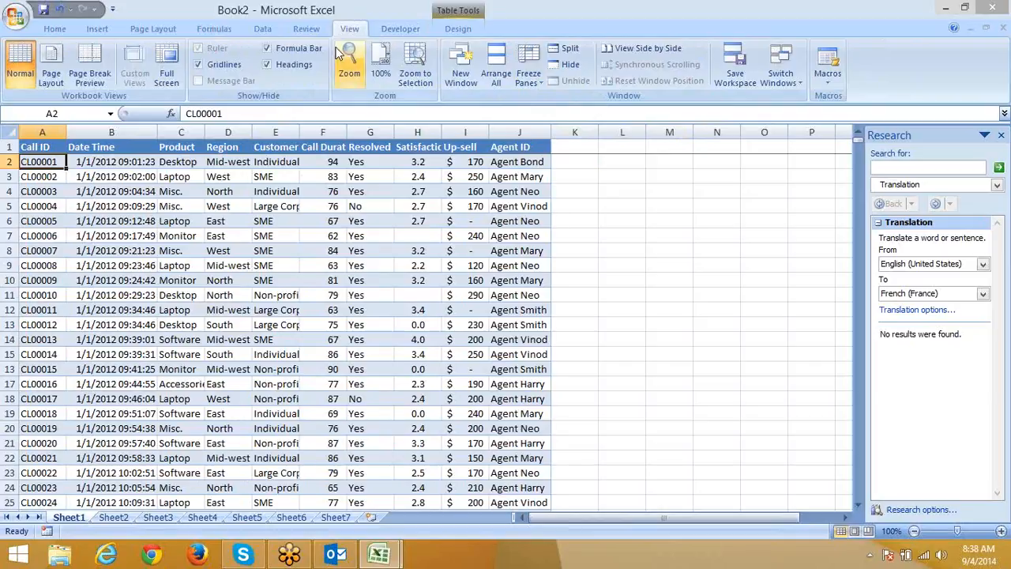
Protect the workbook structure without a password.
left_click(304, 29)
left_click(460, 68)
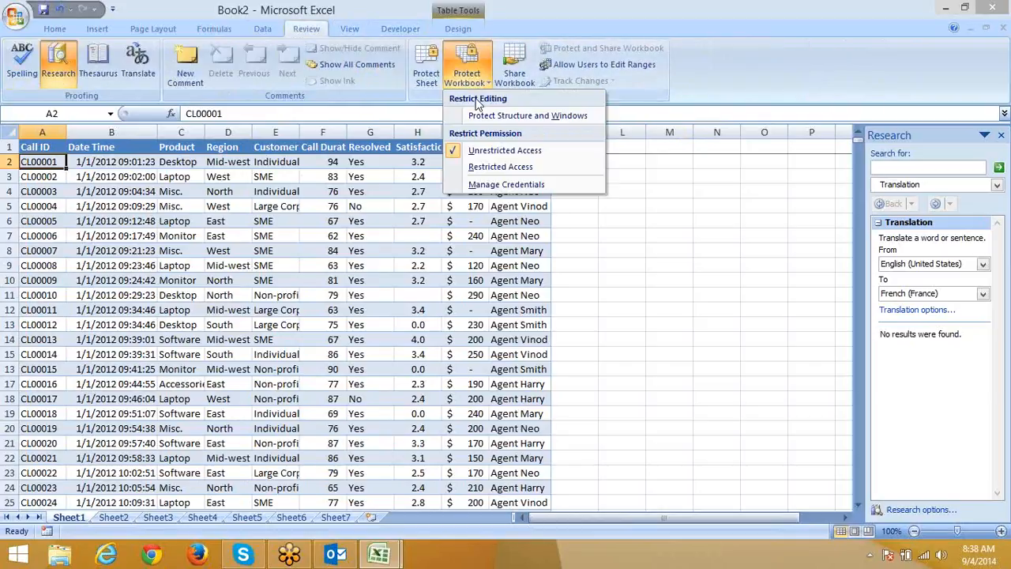
left_click(483, 115)
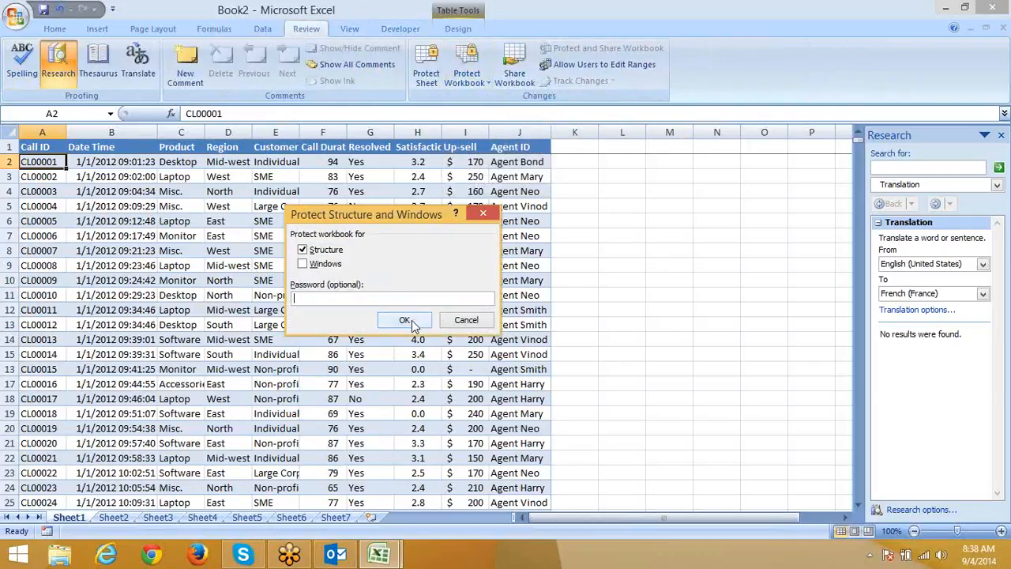
left_click(404, 320)
Scroll the call table and select cells, ending with row 65 selected.
left_click(330, 281)
scroll(330, 283, "down", 20)
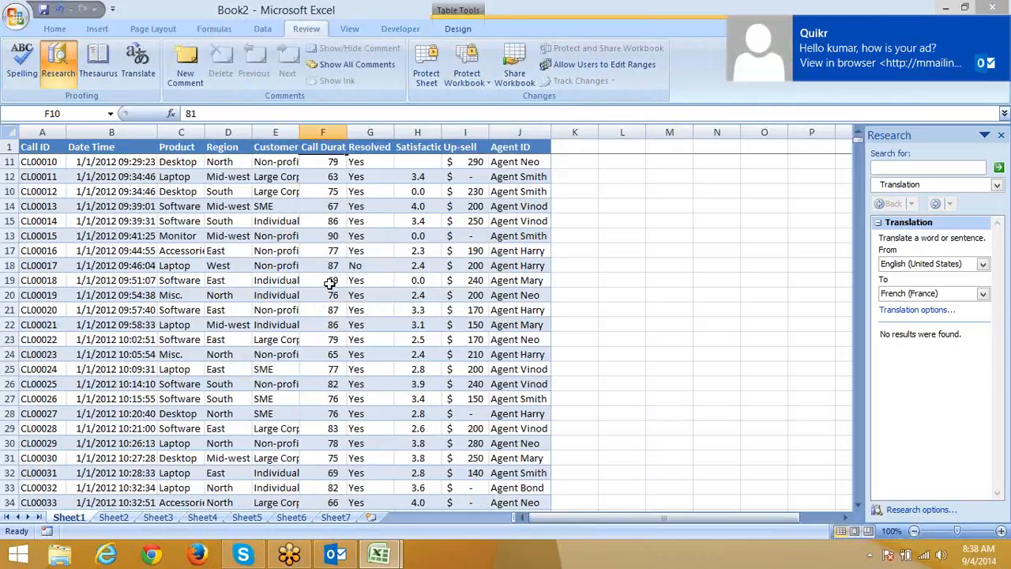
scroll(330, 288, "up", 1)
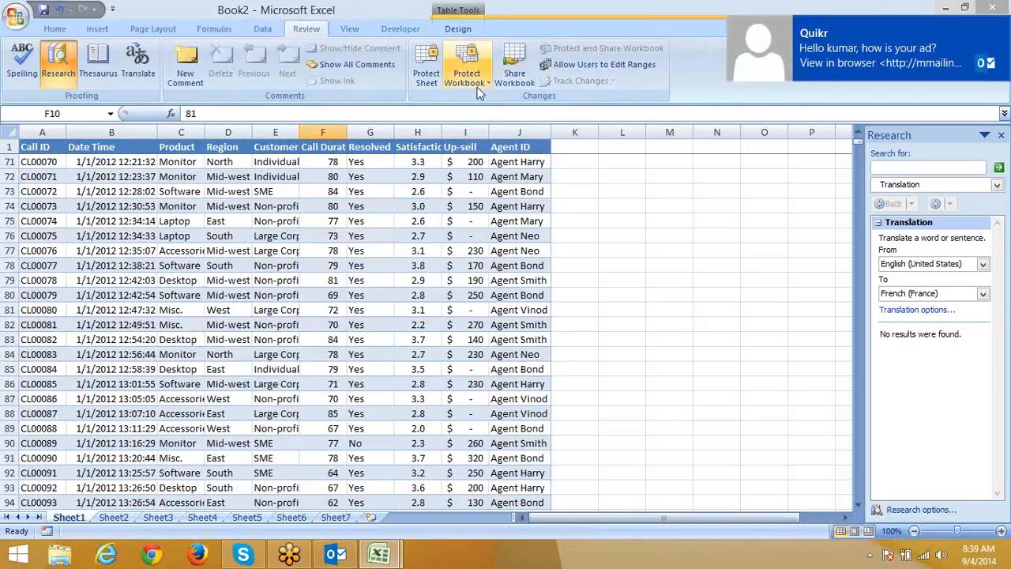
left_click_drag(517, 162, 365, 151)
left_click(102, 248)
left_click_drag(41, 147, 500, 145)
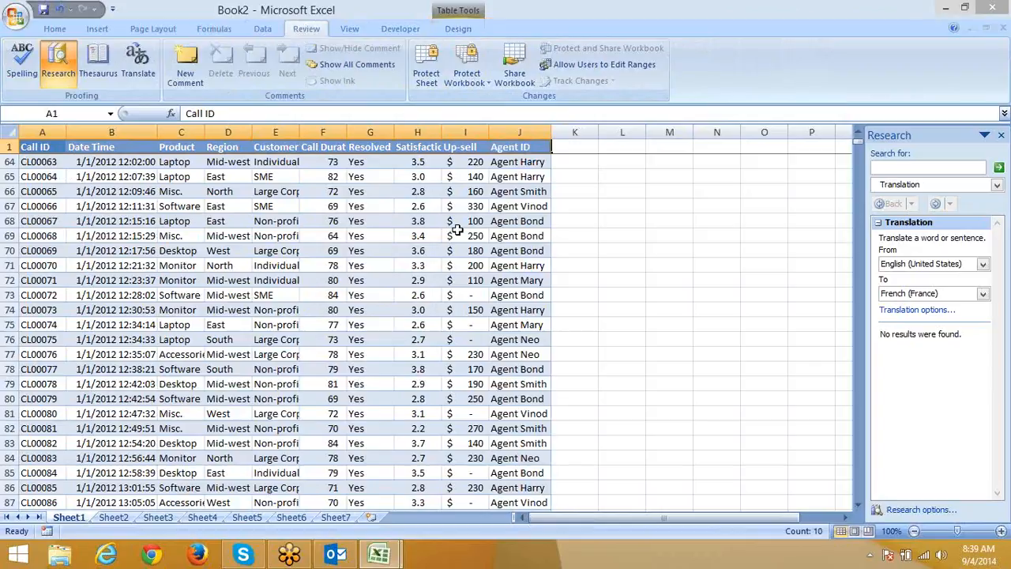
left_click(332, 220)
left_click(73, 175)
left_click_drag(72, 176, 531, 178)
Unfreeze the panes using View > Freeze Panes > Unfreeze Panes.
left_click(350, 28)
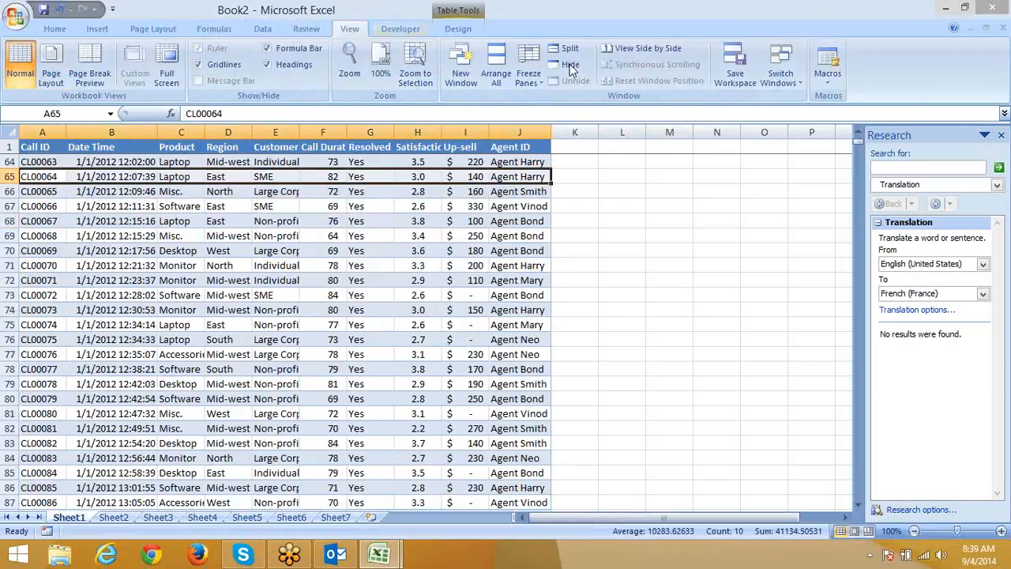
left_click(529, 67)
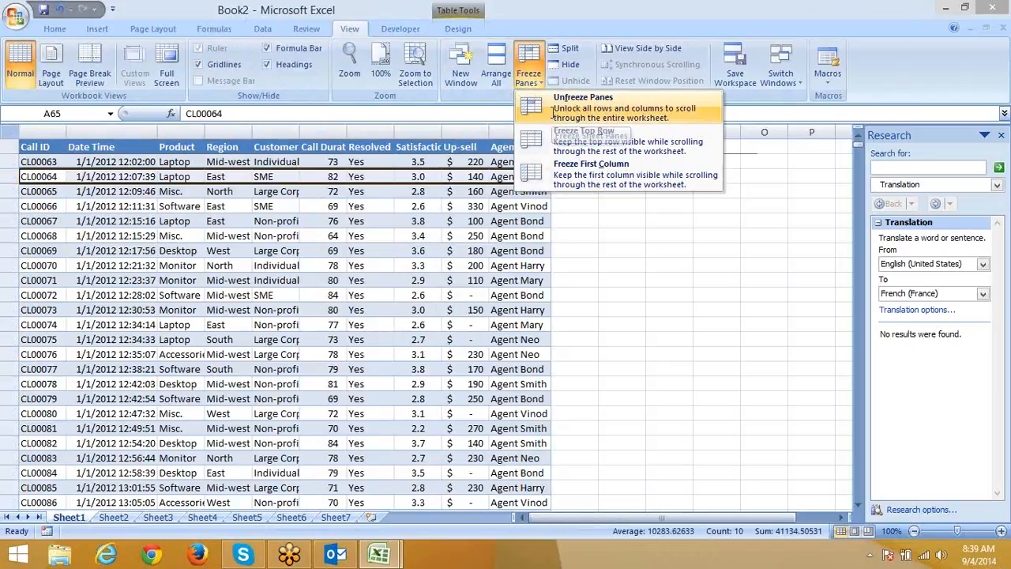
left_click(555, 110)
left_click(530, 89)
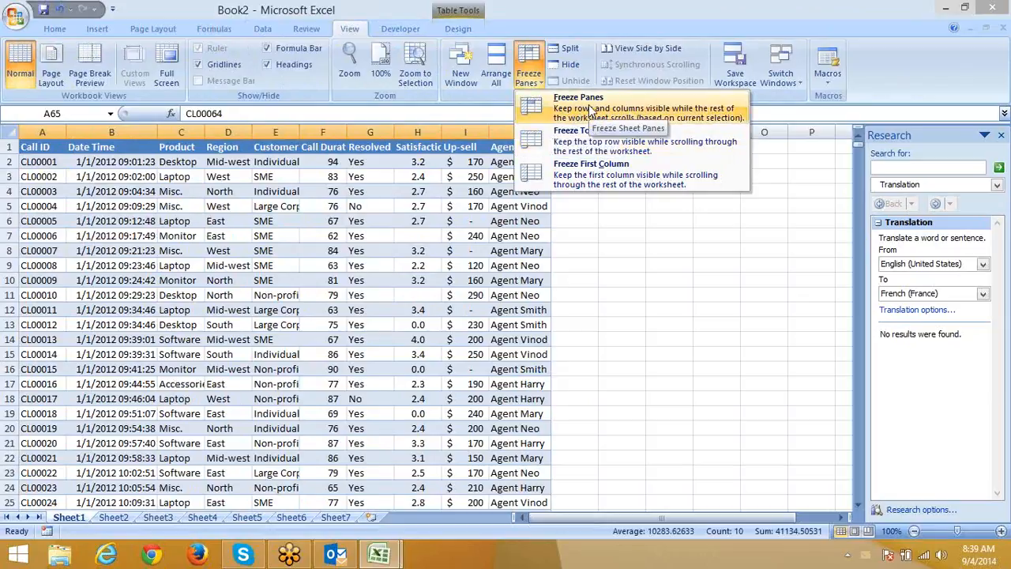
left_click(255, 387)
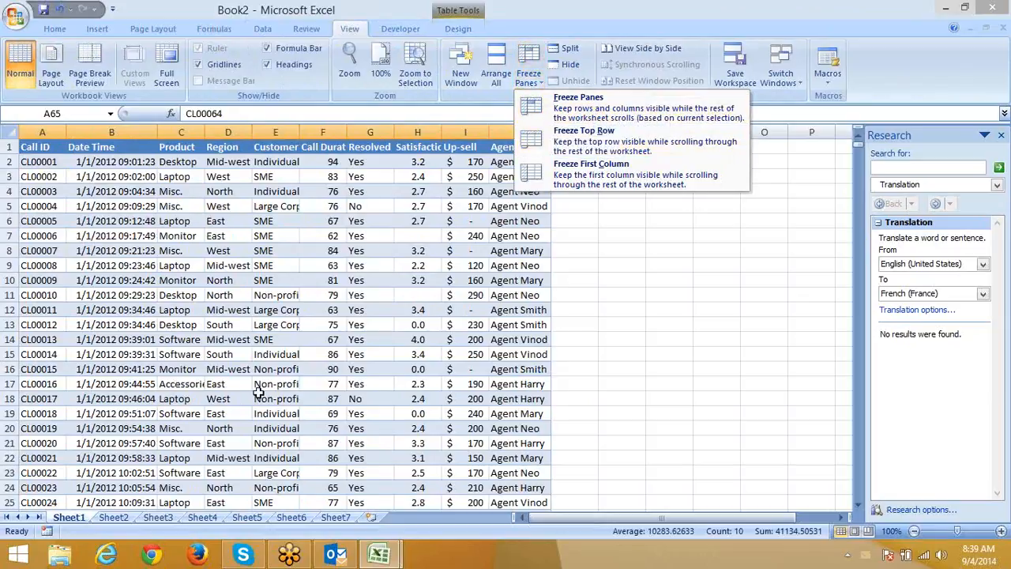
Browse Sheet1's call table and select cell G5.
right_click(60, 519)
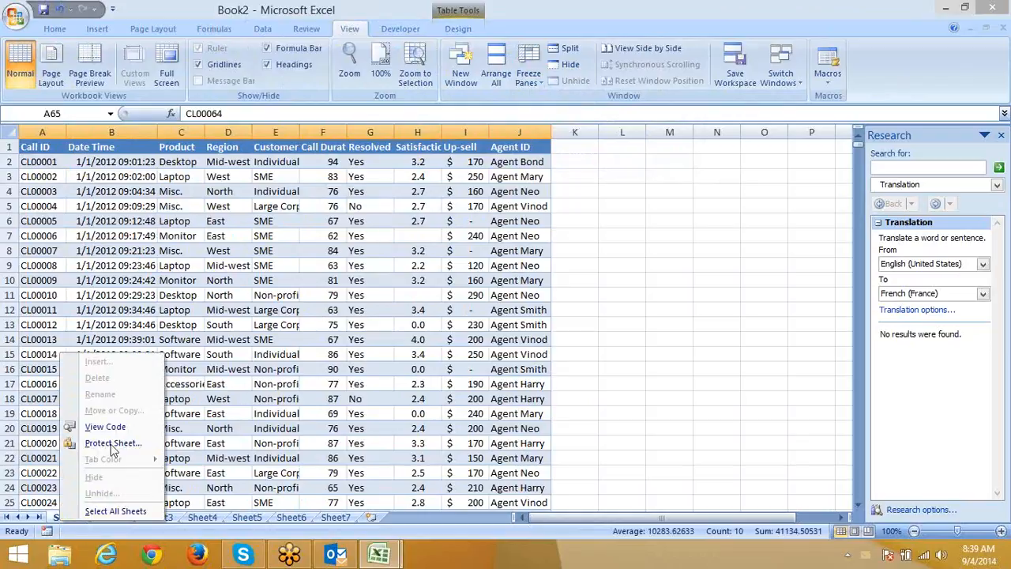
left_click(393, 241)
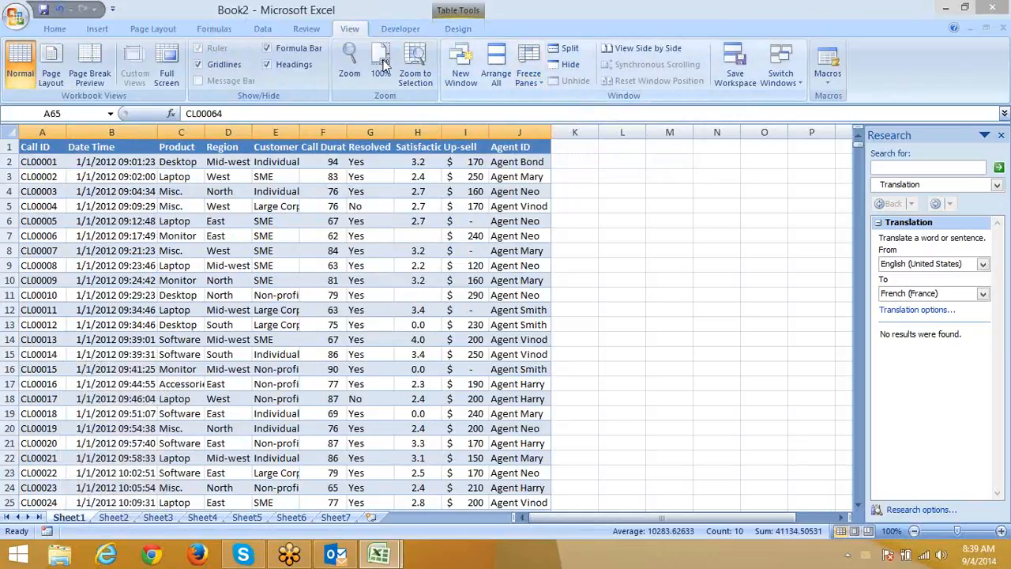
scroll(434, 32, "down", 2)
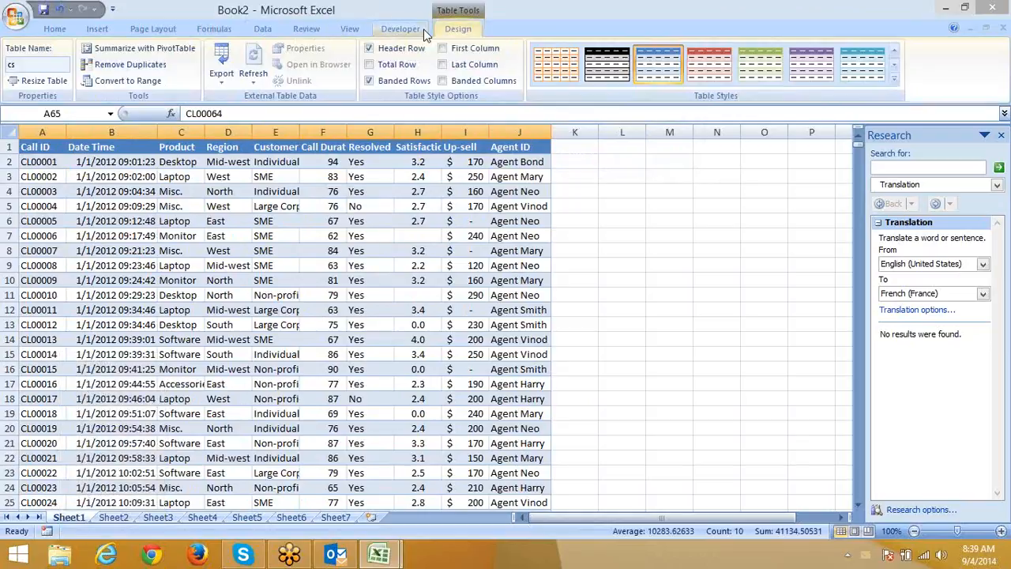
scroll(355, 32, "up", 3)
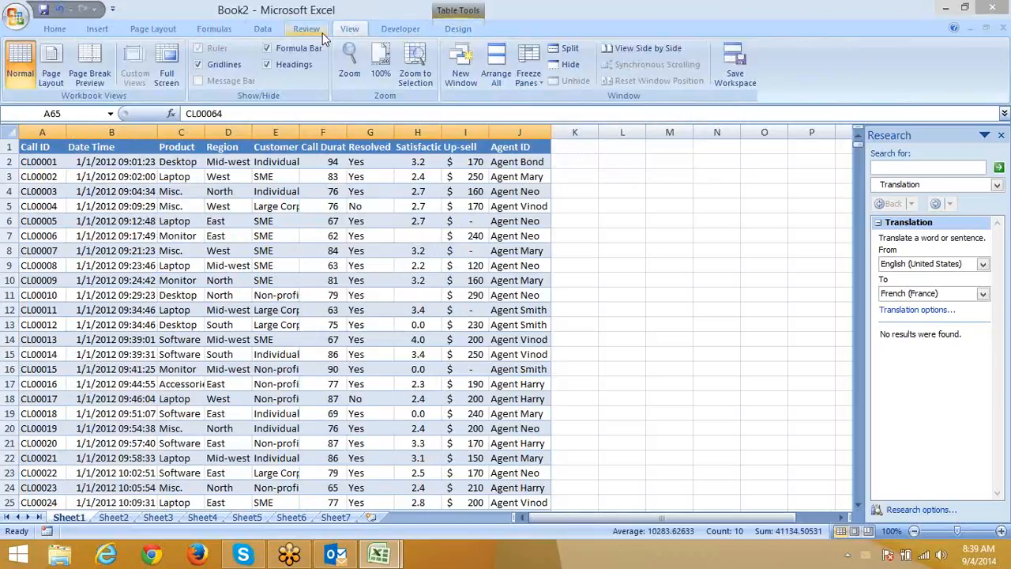
left_click(260, 29)
left_click(372, 209)
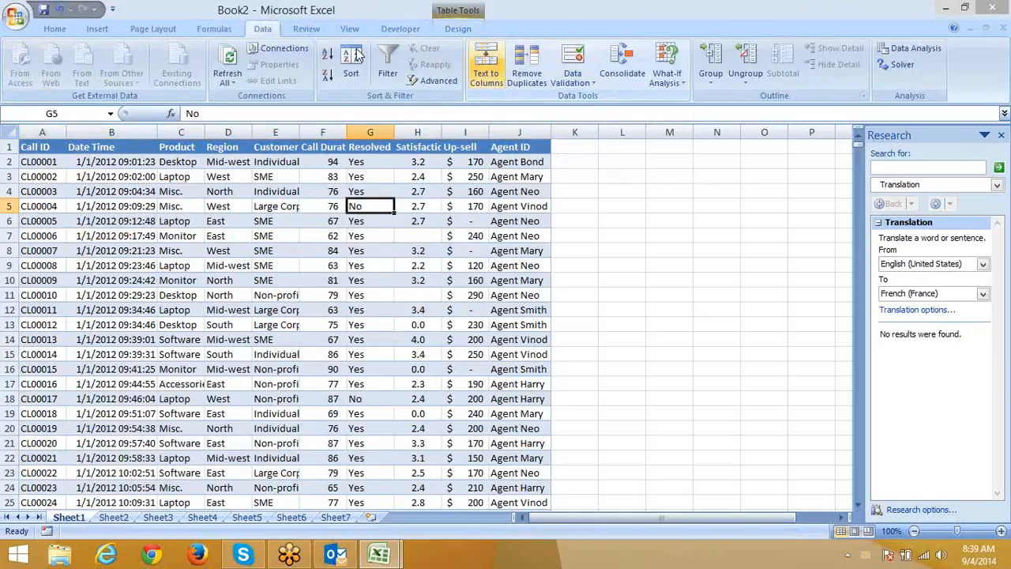
Protect the workbook for both structure and windows, leaving the password blank.
left_click(397, 29)
left_click(324, 30)
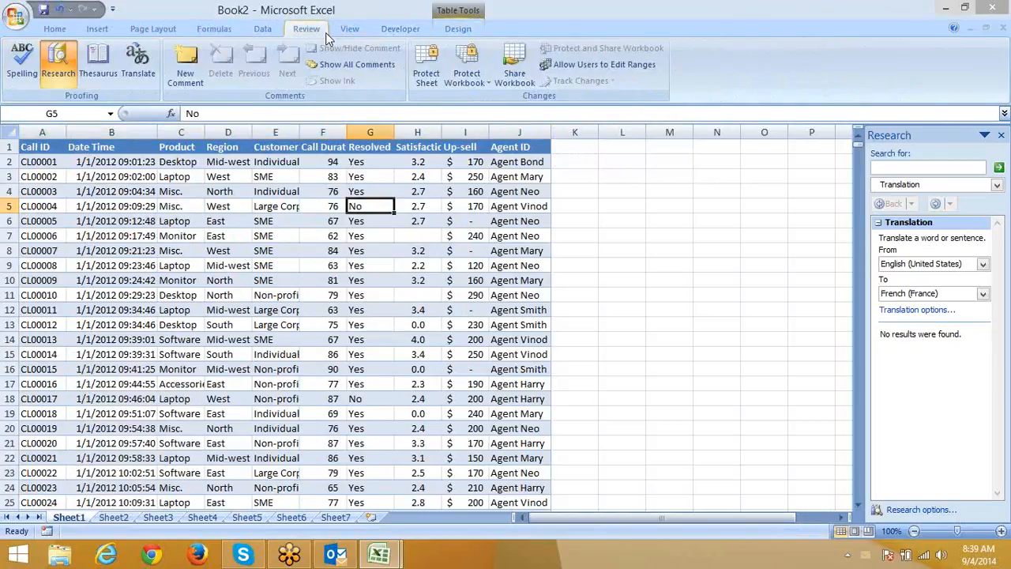
left_click(472, 79)
left_click(480, 83)
left_click(484, 84)
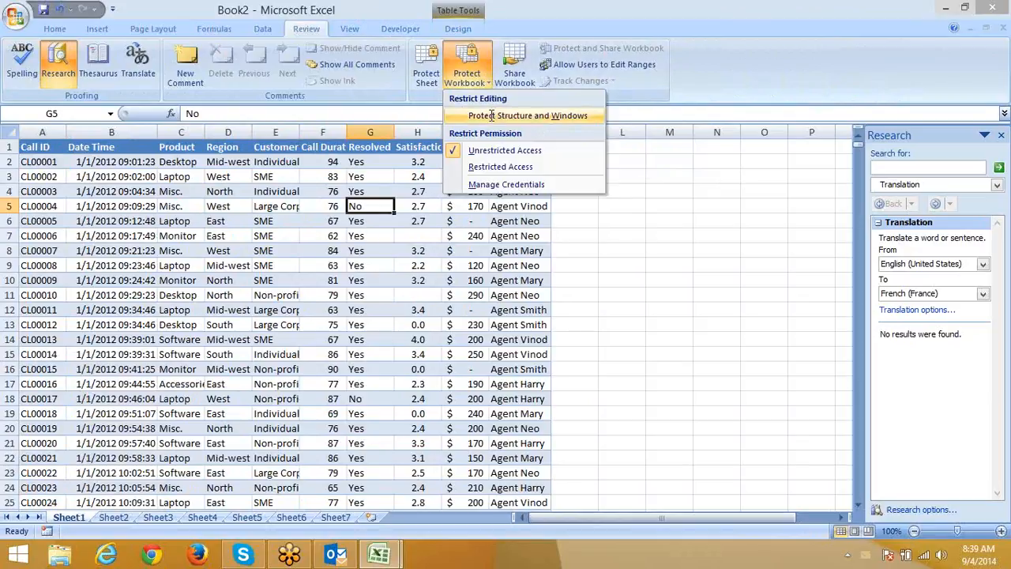
left_click(481, 115)
left_click(303, 264)
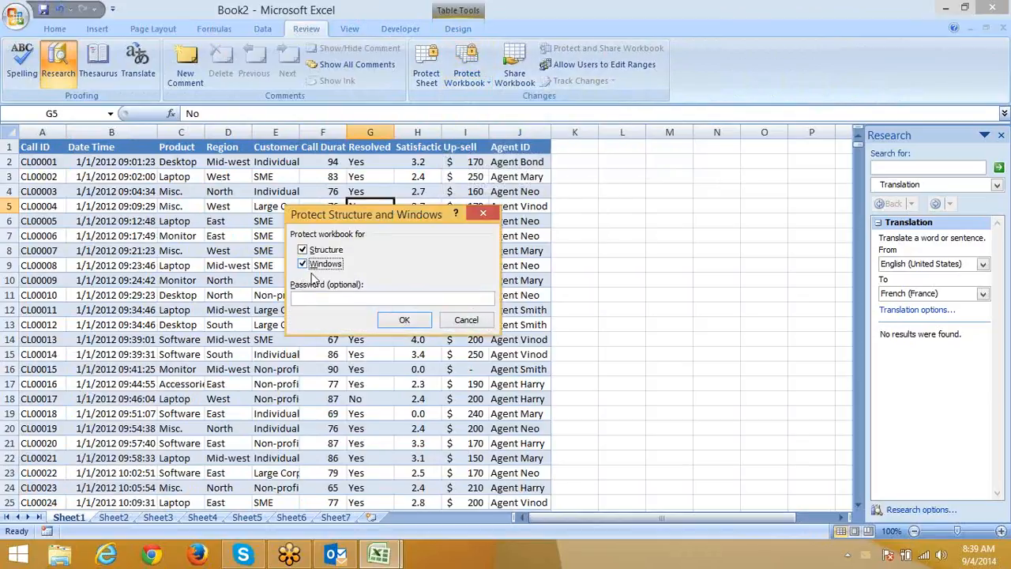
left_click(393, 323)
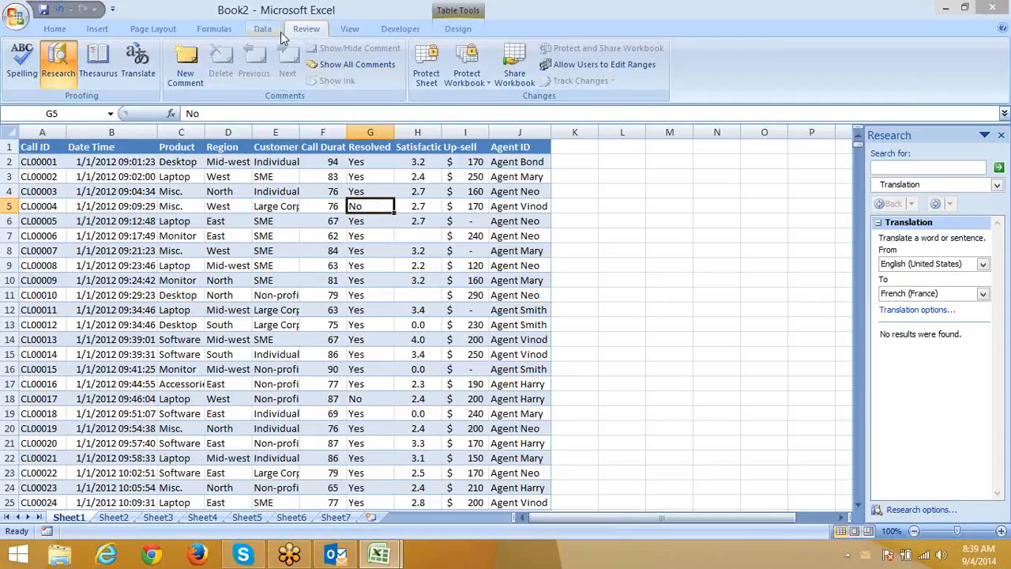
Revisit the Protect Structure and Windows dialog and cancel it without changes.
left_click(351, 30)
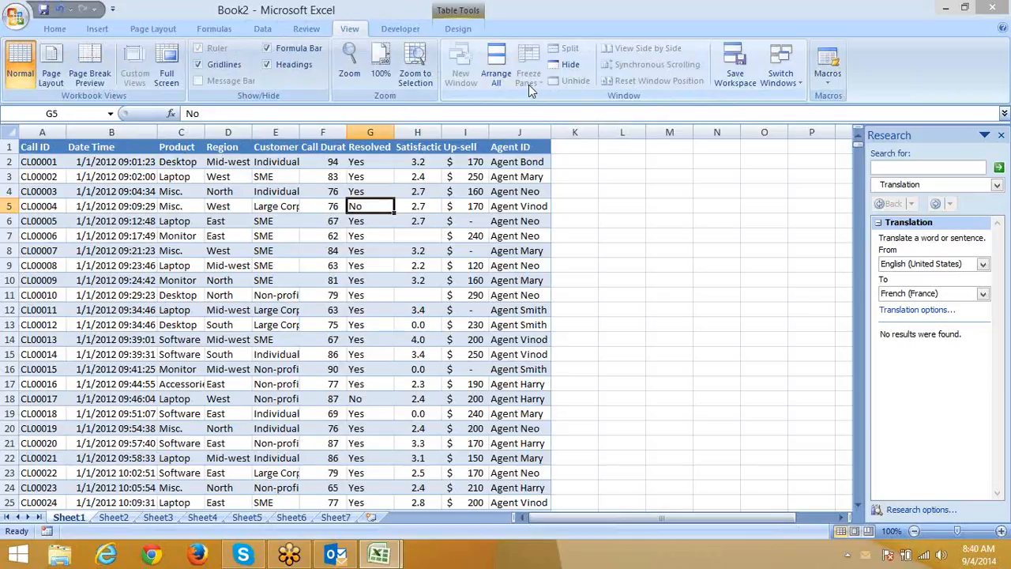
left_click(307, 30)
left_click(463, 83)
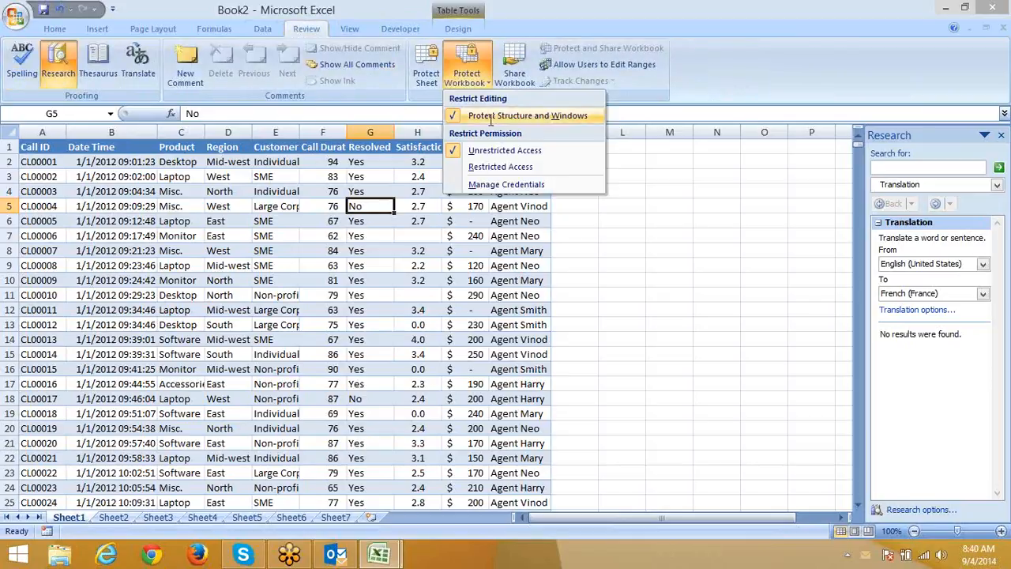
left_click(463, 76)
left_click(466, 79)
left_click(483, 116)
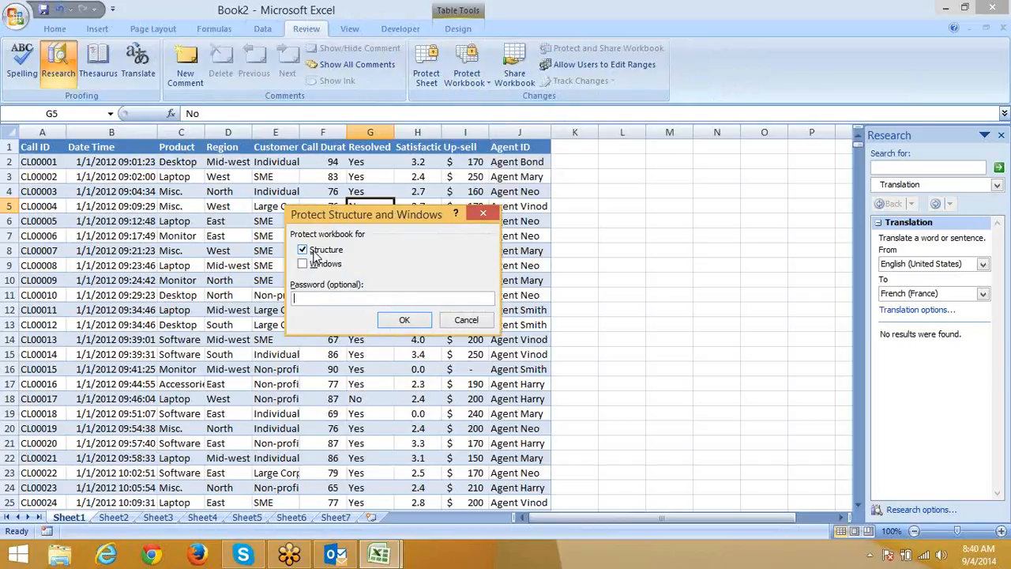
left_click(465, 320)
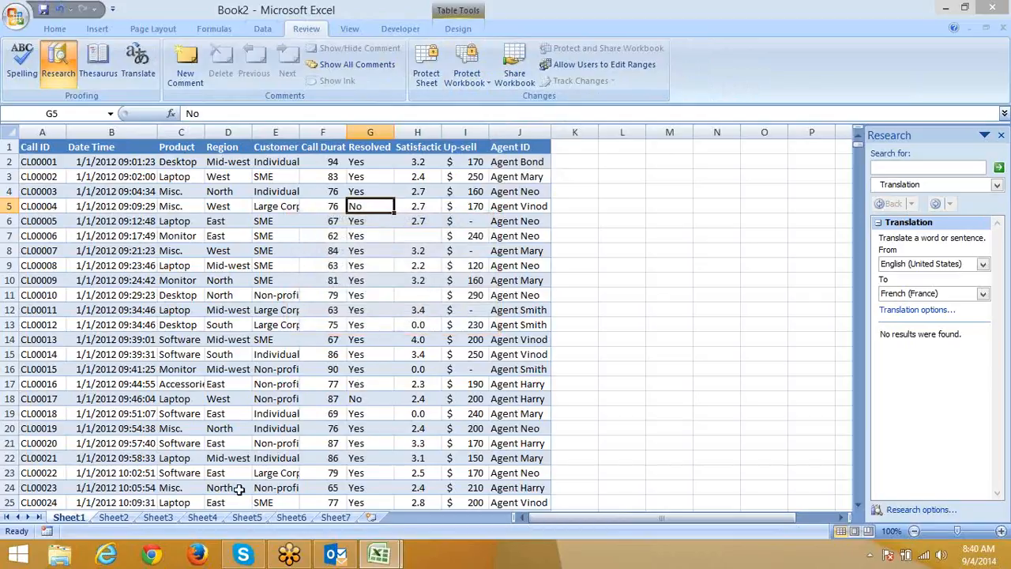
Switch to Sheet7 and select cells around the blue blocks, accidentally dragging C4's fill.
left_click(335, 518)
left_click(386, 204)
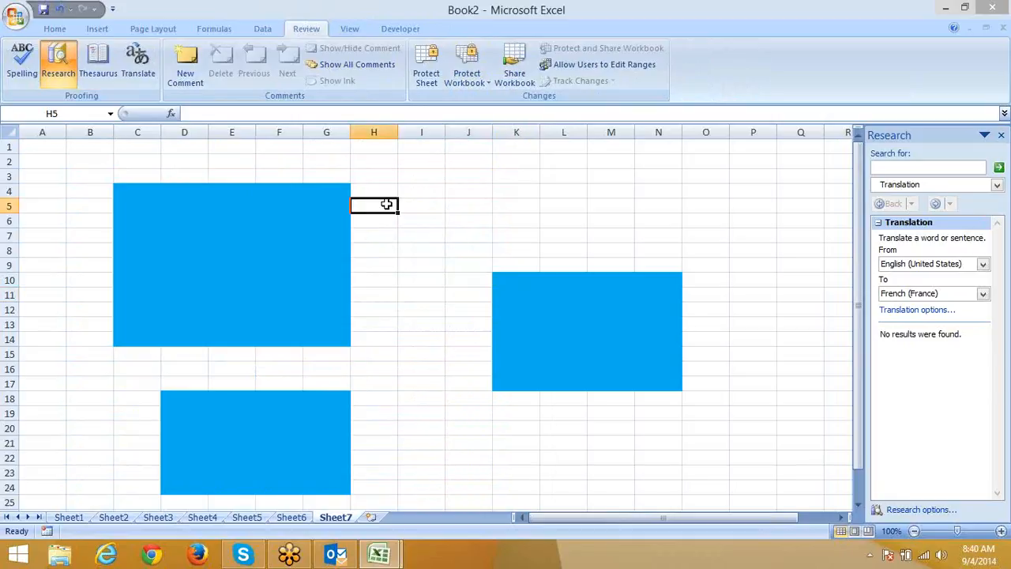
left_click(371, 397)
left_click(129, 192)
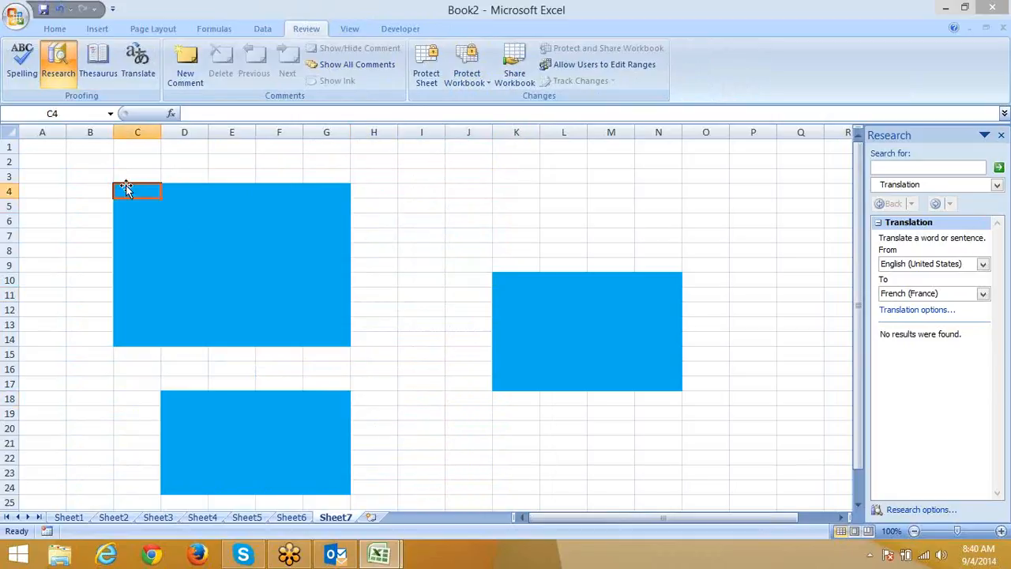
left_click_drag(125, 188, 316, 336)
Undo the stray move, then define editable range Range1 for $C$4:$G$14 with a password.
key("ctrl+z")
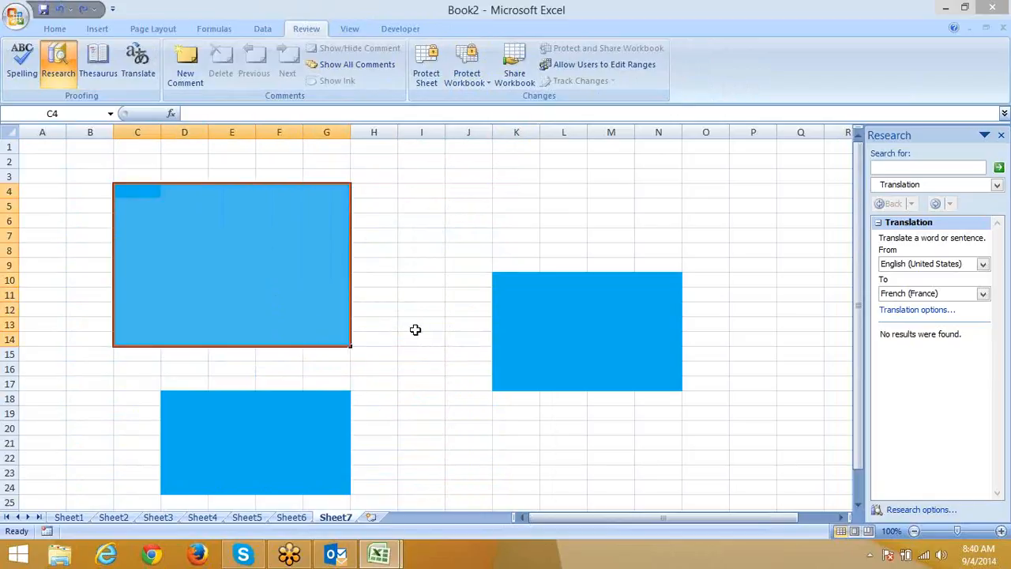
left_click(601, 66)
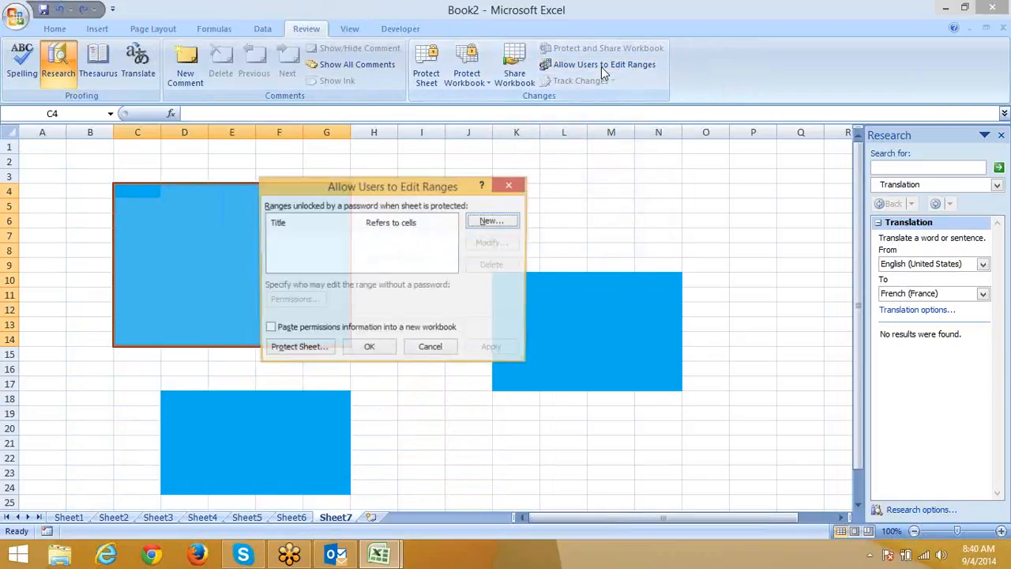
left_click(491, 220)
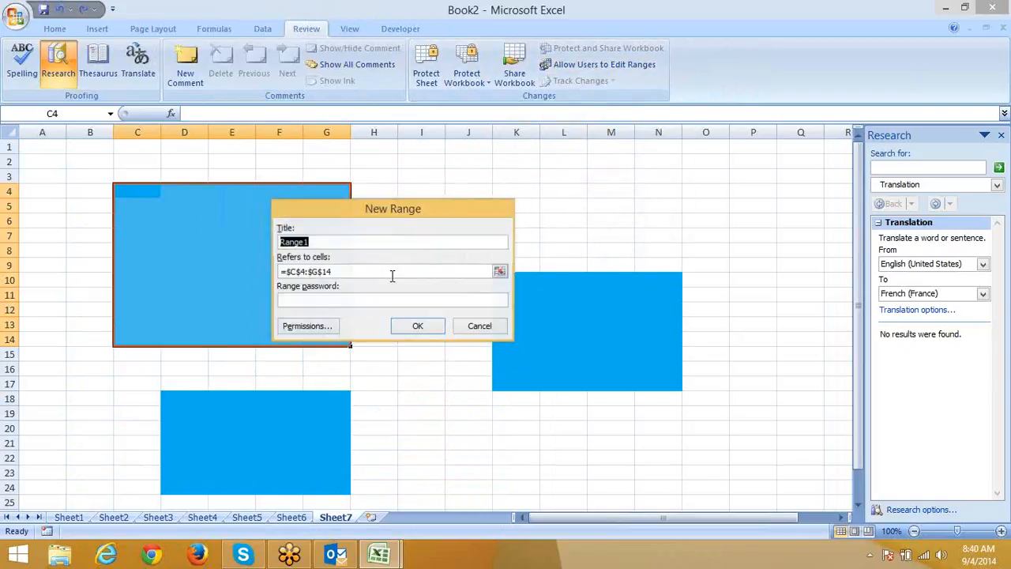
left_click(358, 298)
type("1")
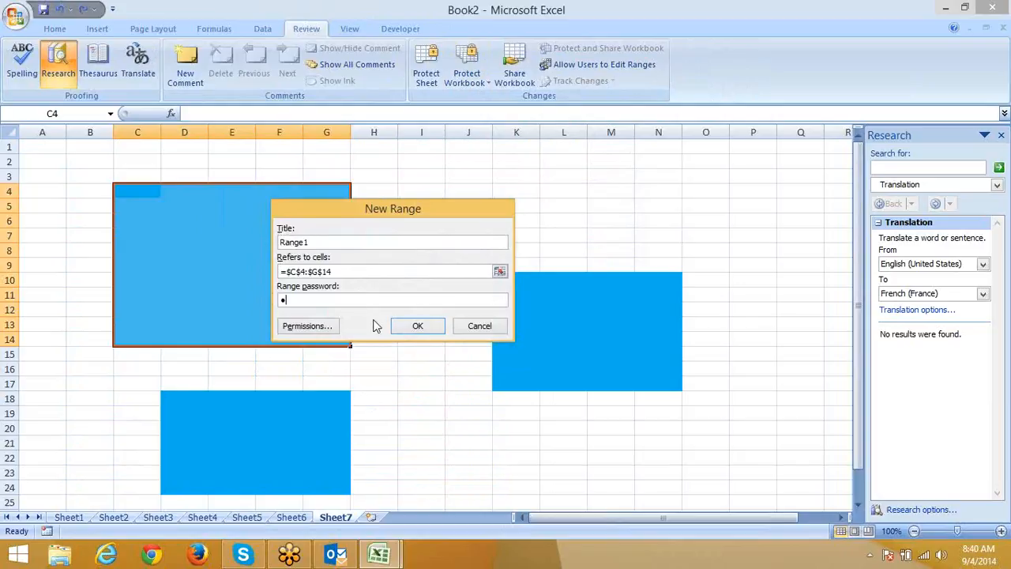
left_click(416, 325)
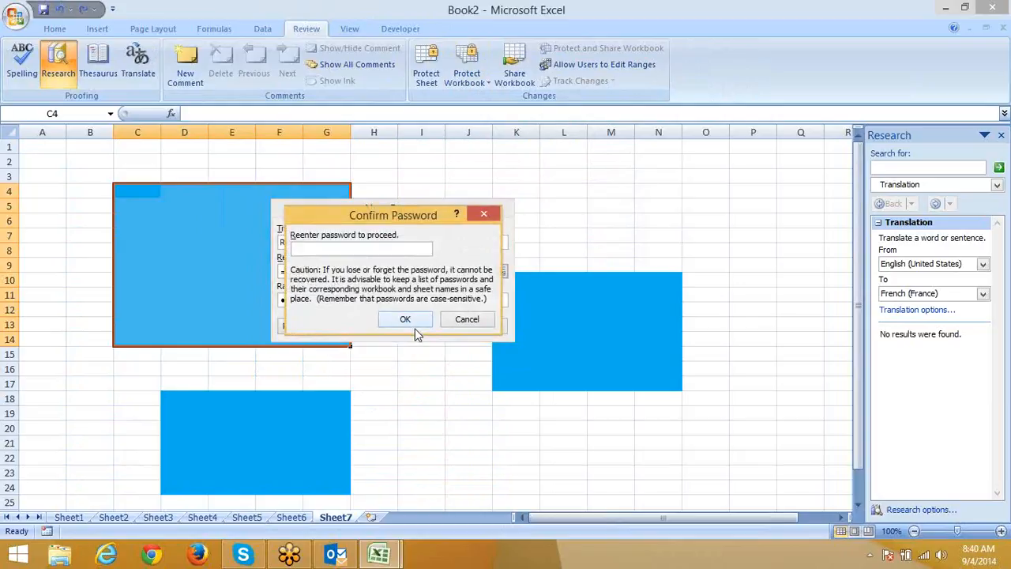
type("1")
left_click(412, 326)
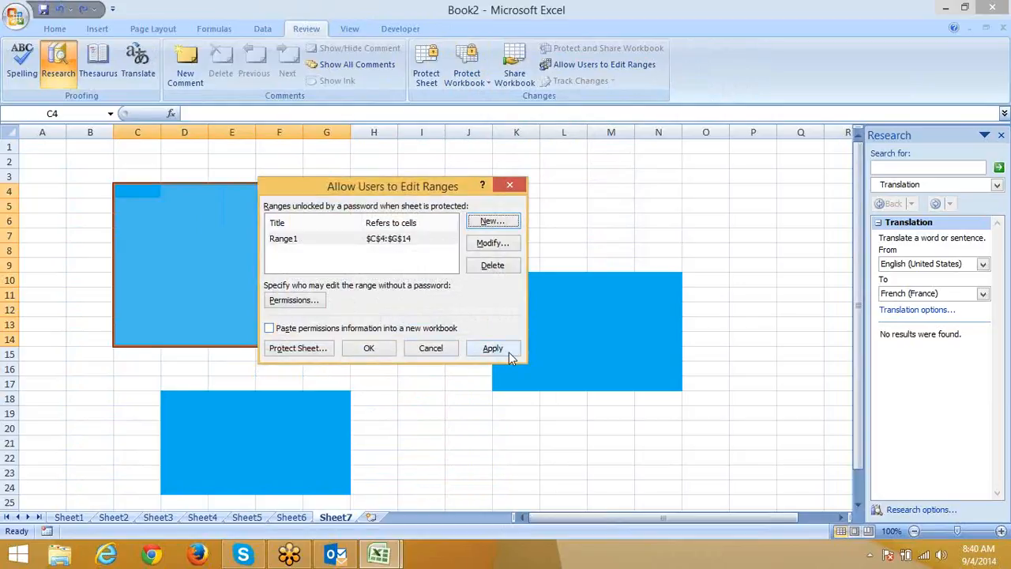
left_click(509, 354)
left_click(368, 348)
left_click(403, 354)
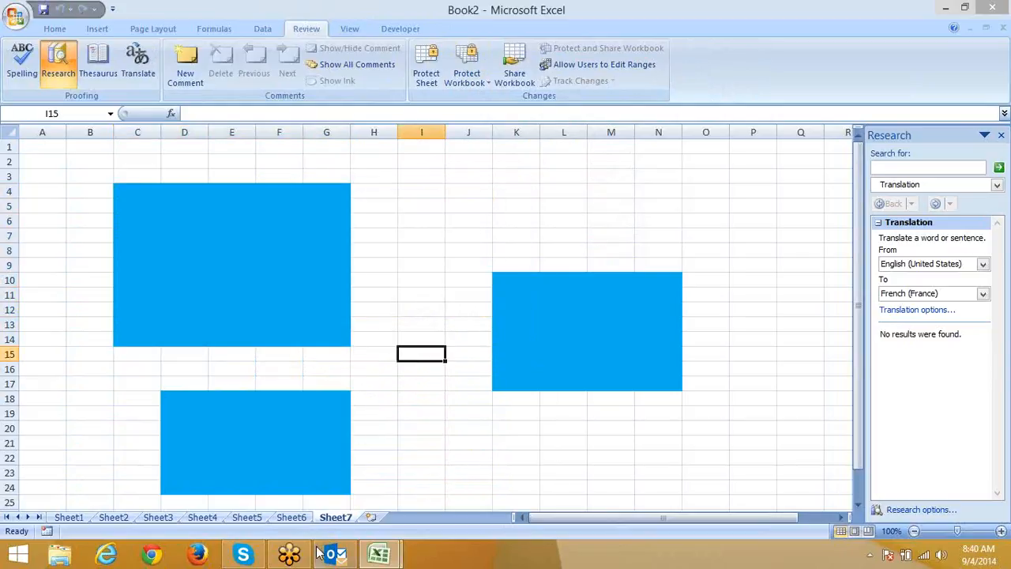
Protect Sheet7 and confirm locked cell I5 refuses editing.
right_click(345, 518)
left_click(382, 436)
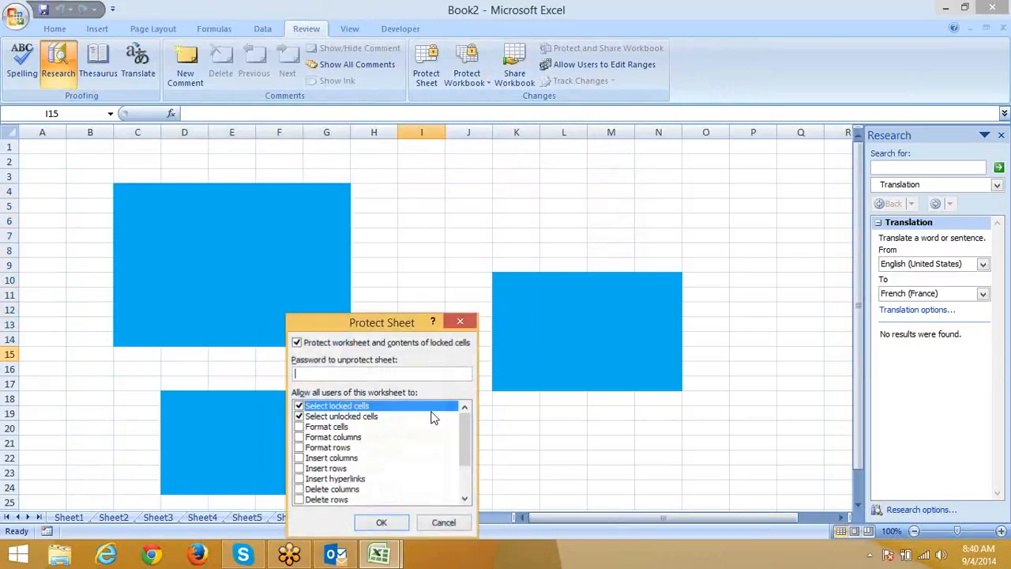
left_click(381, 522)
left_click(443, 206)
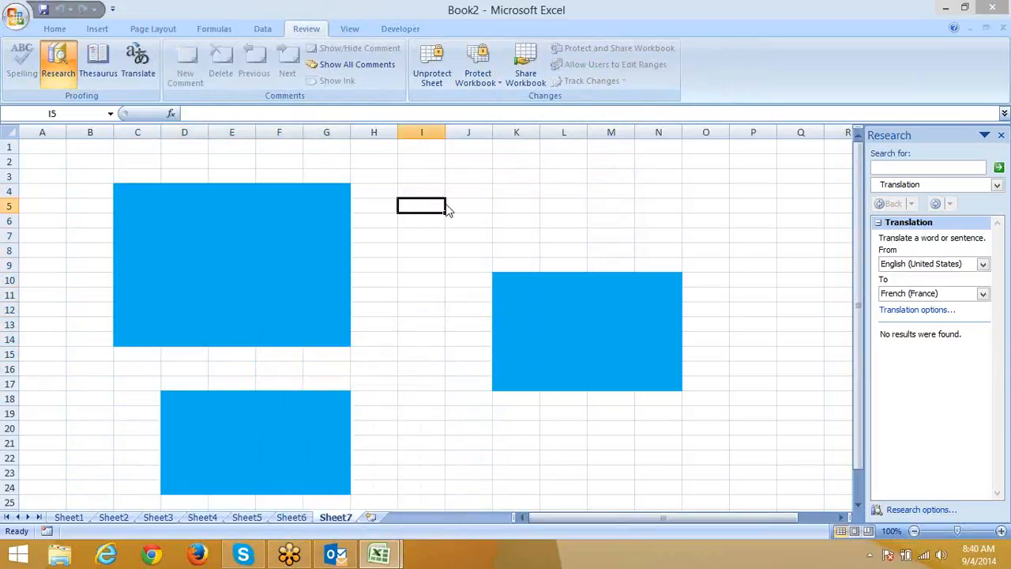
double_click(447, 207)
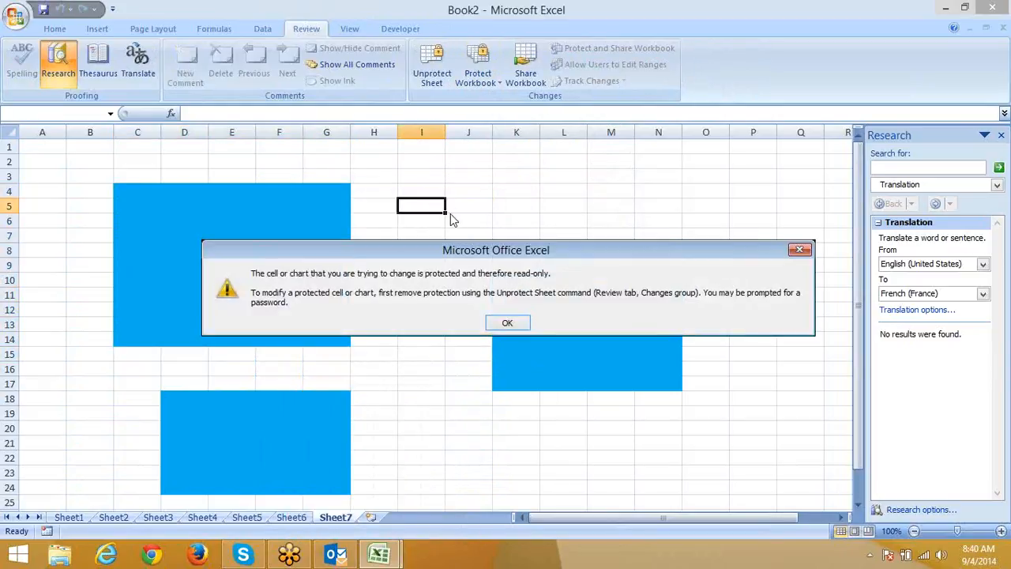
left_click(507, 324)
Unlock Range1 with its password and enter dsf in E9 and D7, f in D10.
double_click(241, 235)
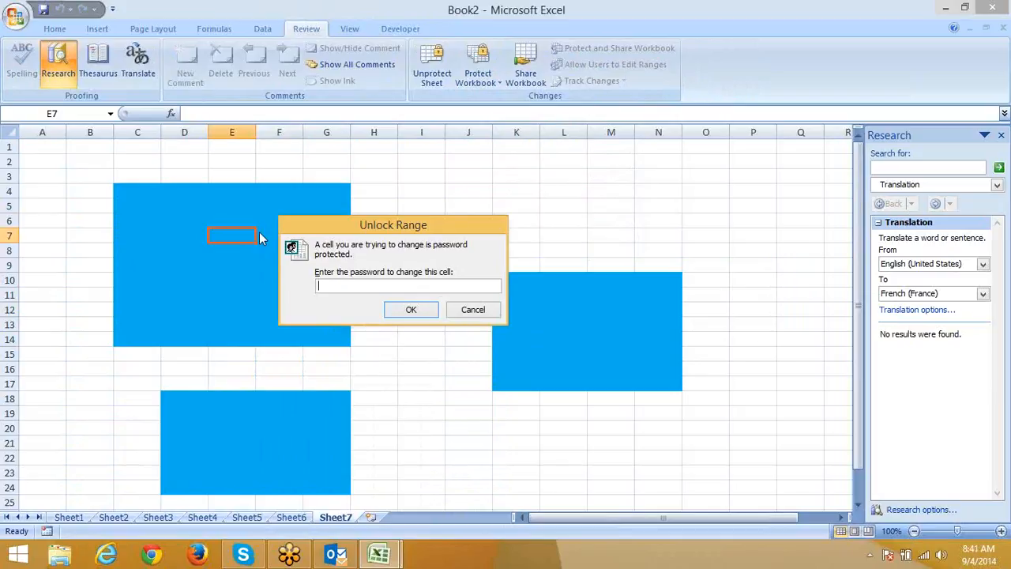
key("Return")
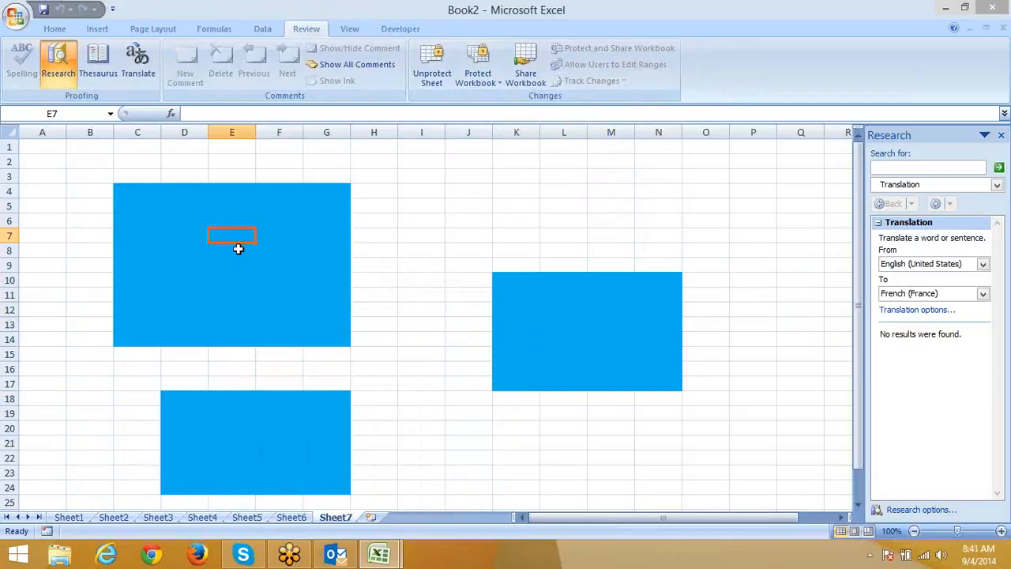
left_click(219, 261)
type("dsf")
left_click(198, 235)
type("dsf")
left_click(192, 279)
type("f")
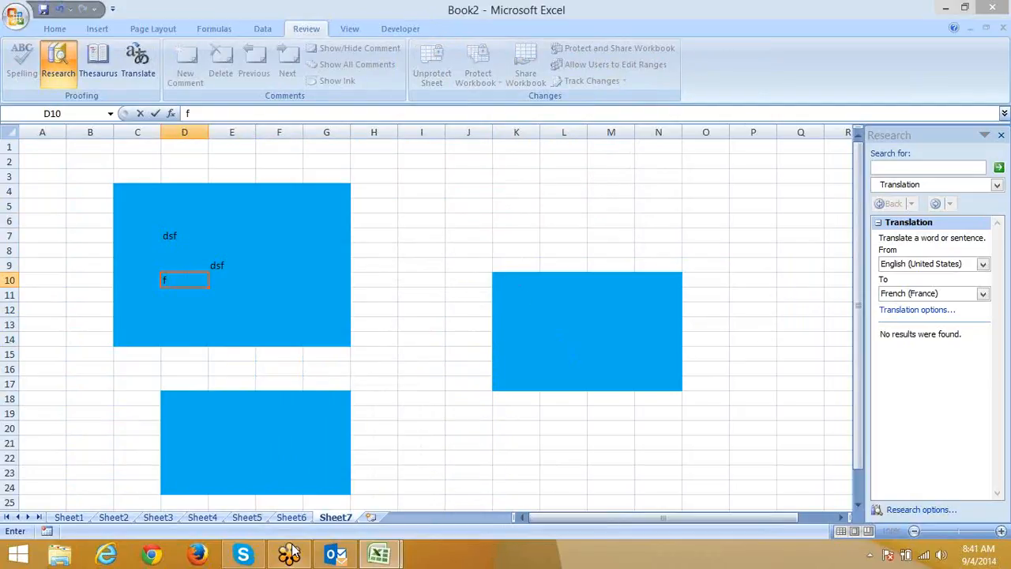
right_click(338, 517)
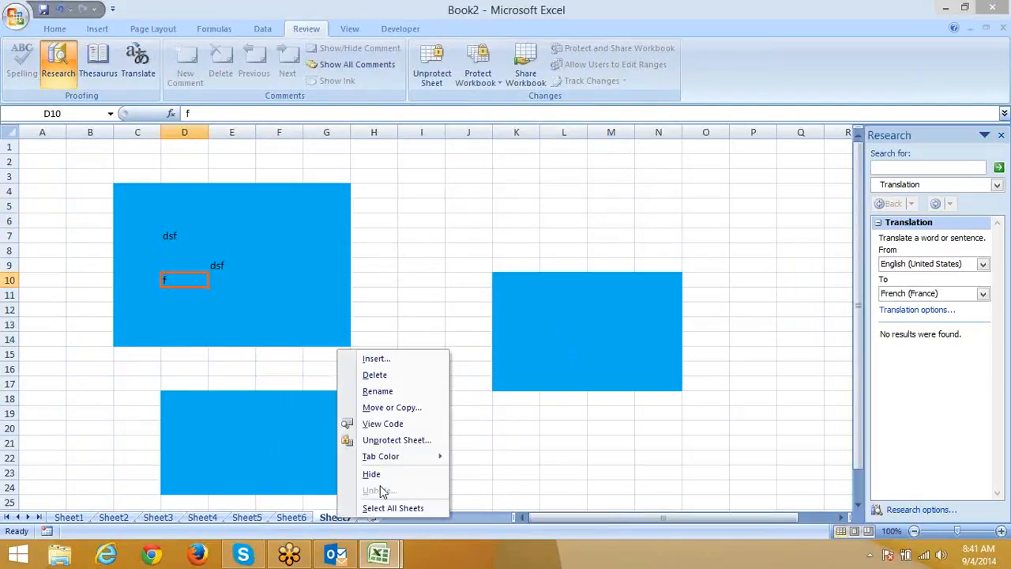
Unprotect Sheet7 and add K10:N17 as password-protected editable range Range2.
left_click(380, 439)
left_click_drag(525, 281, 648, 386)
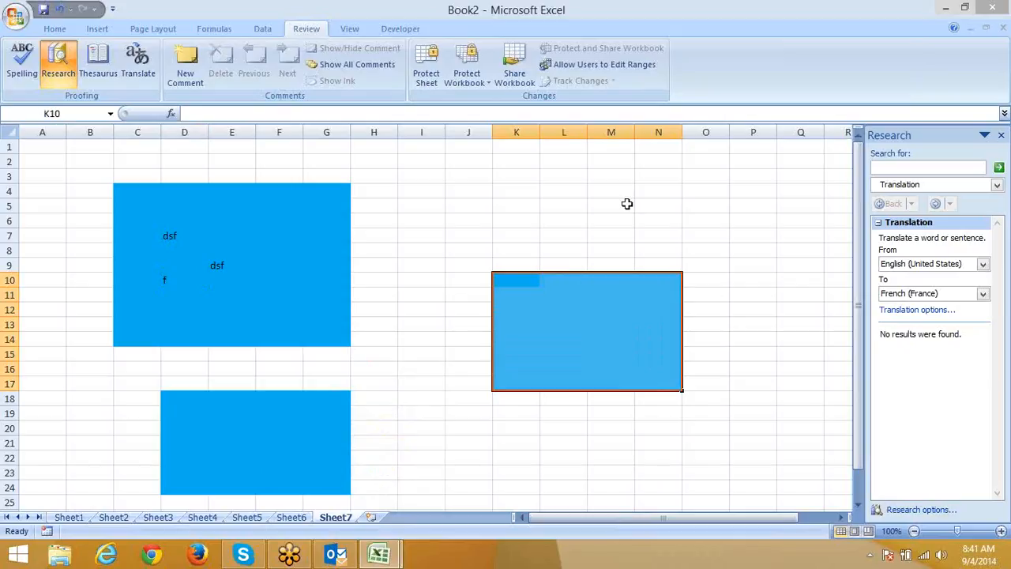
left_click(603, 65)
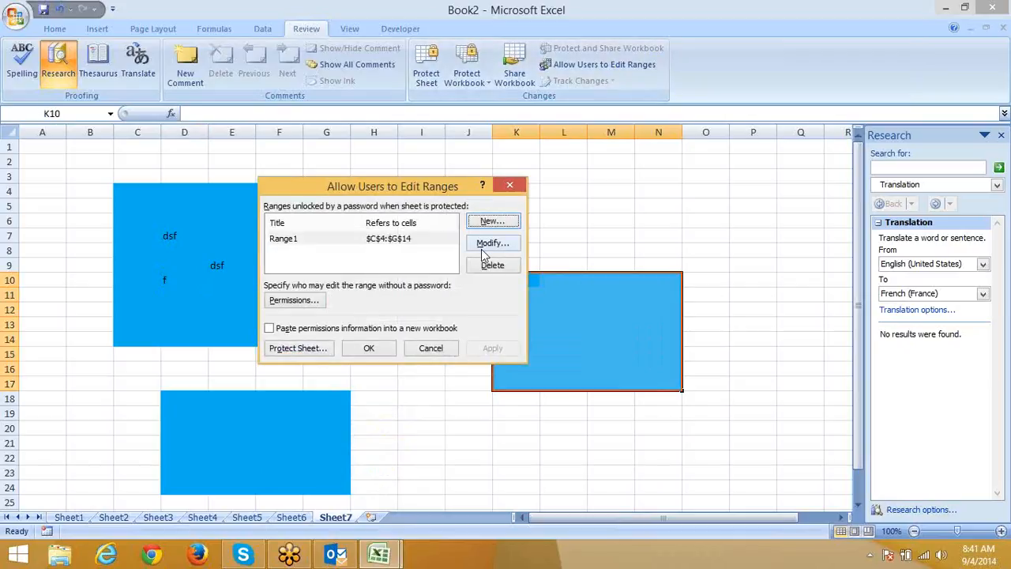
left_click(488, 222)
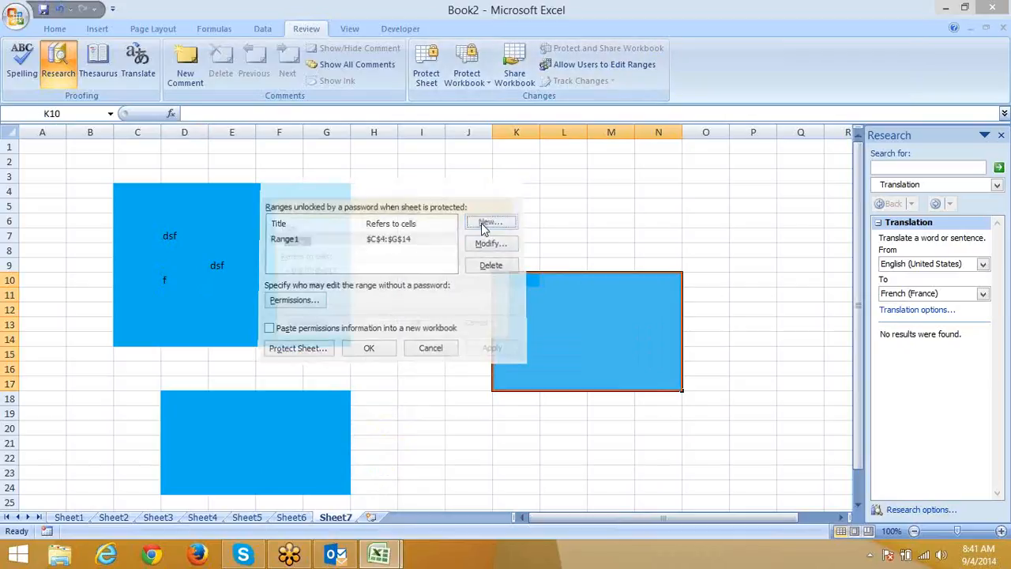
left_click(380, 301)
type("•")
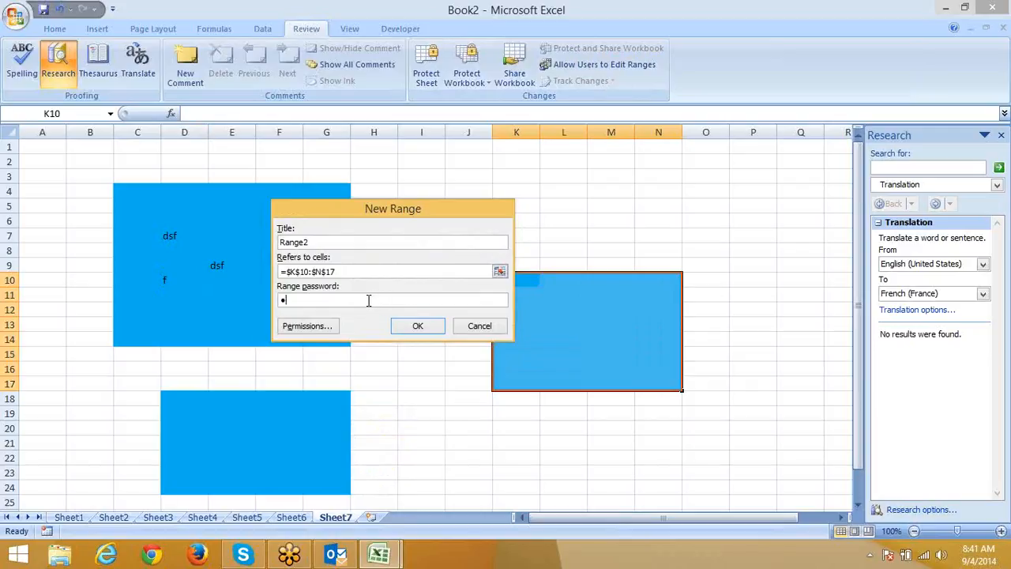
type("•")
left_click(406, 323)
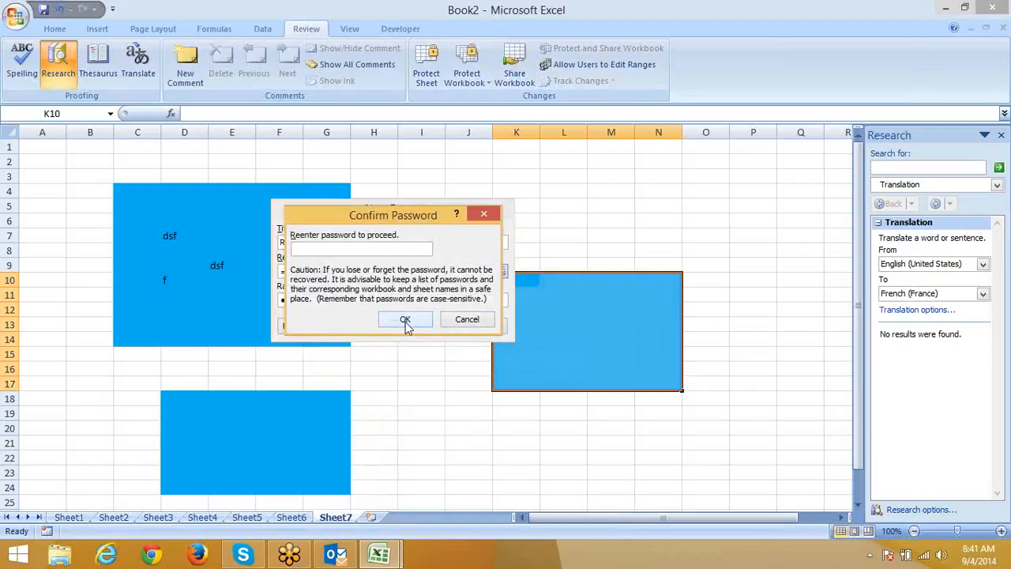
type("••")
left_click(402, 320)
left_click(490, 349)
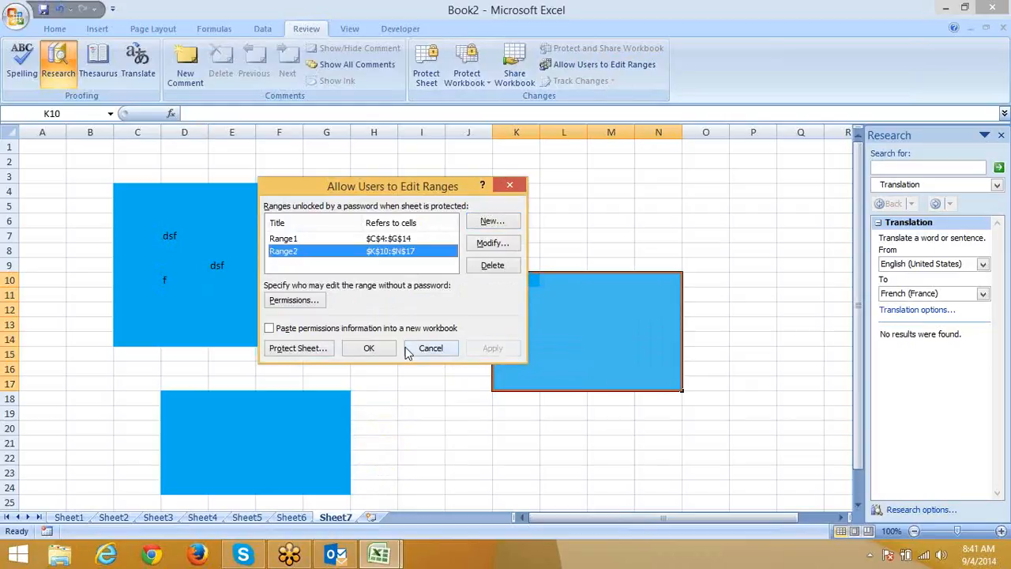
left_click(368, 353)
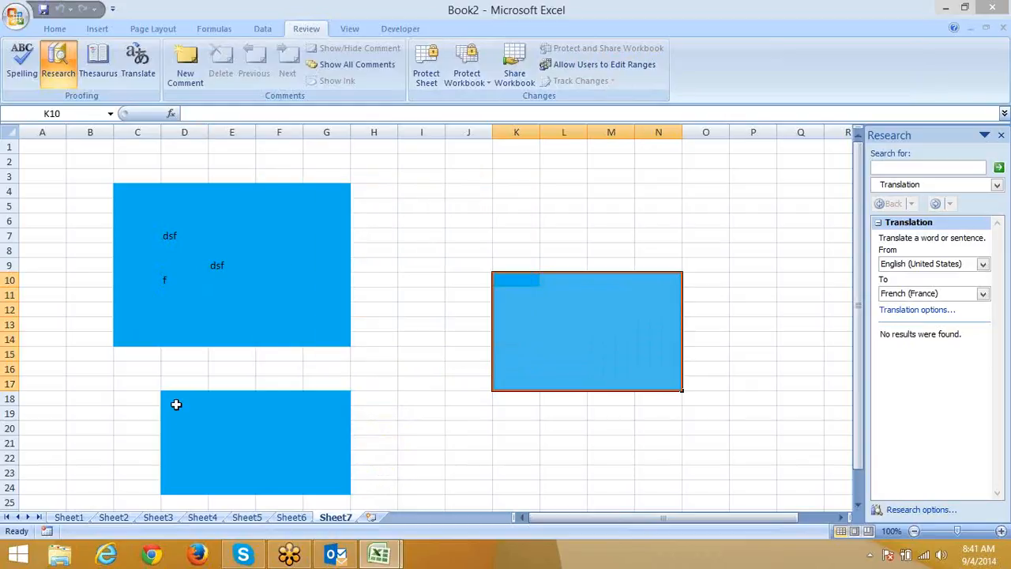
Add D18:G24 as password-protected editable range Range3.
left_click_drag(177, 405, 318, 489)
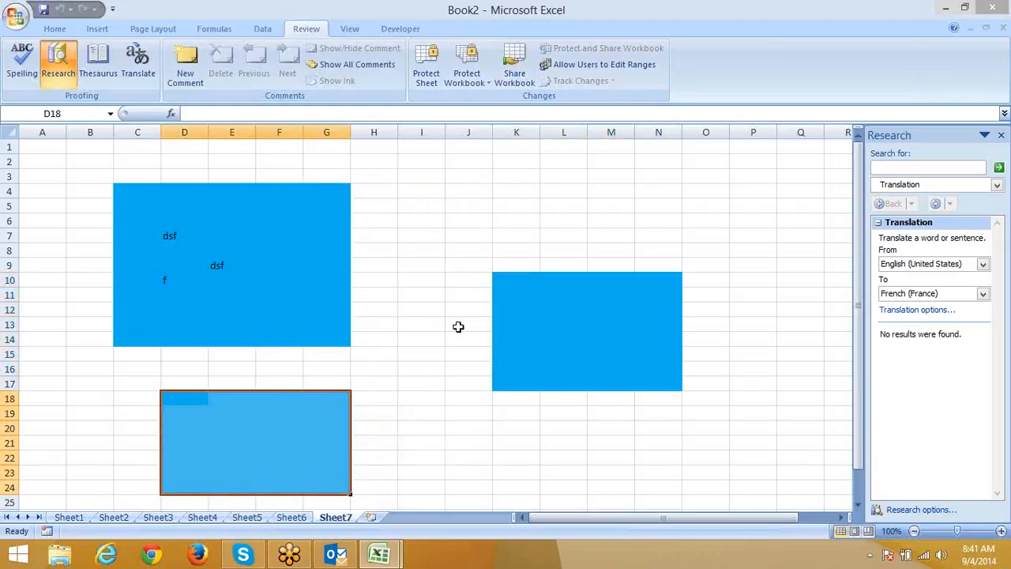
left_click(604, 65)
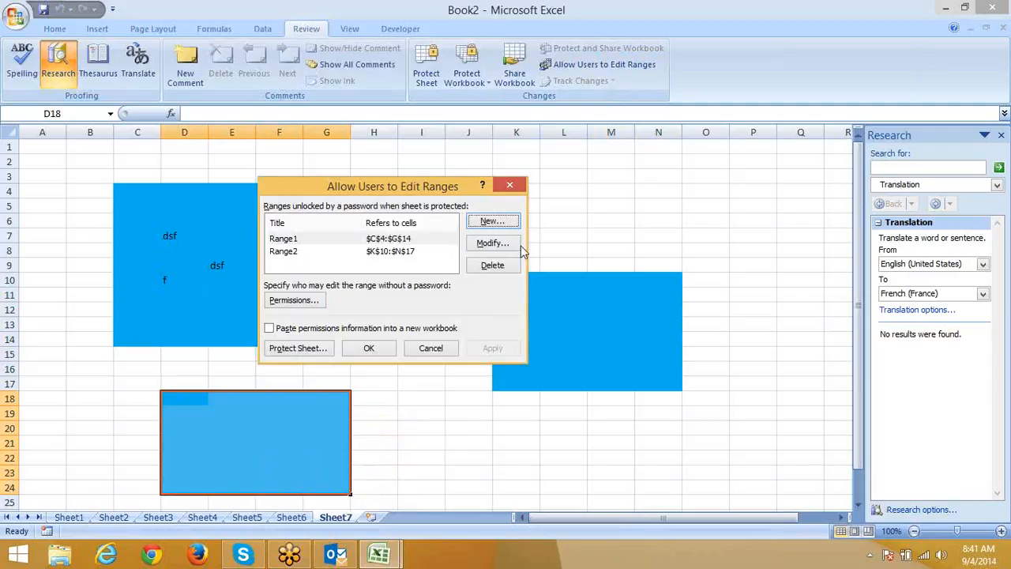
left_click(492, 222)
left_click(359, 299)
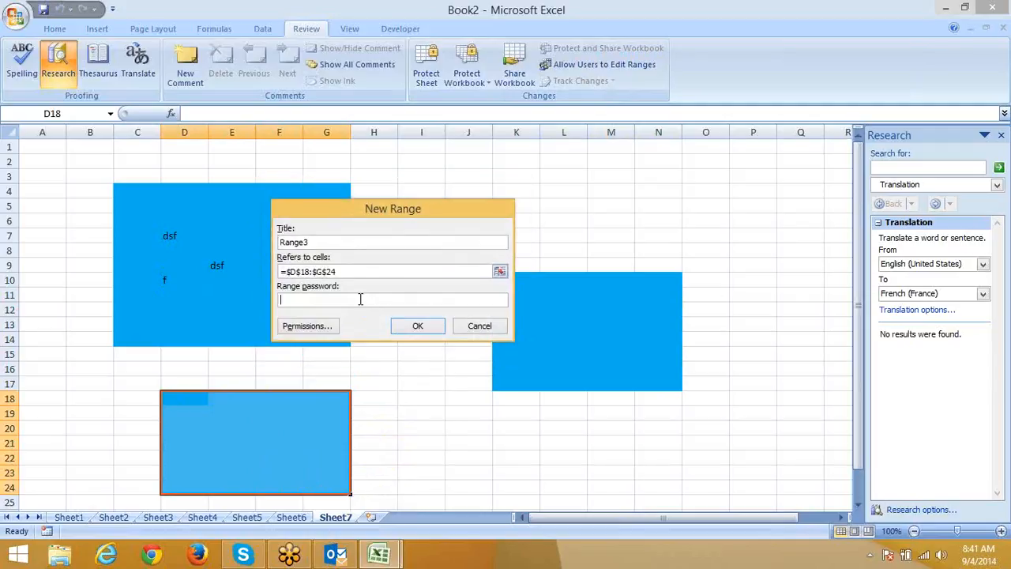
type("12")
left_click(415, 327)
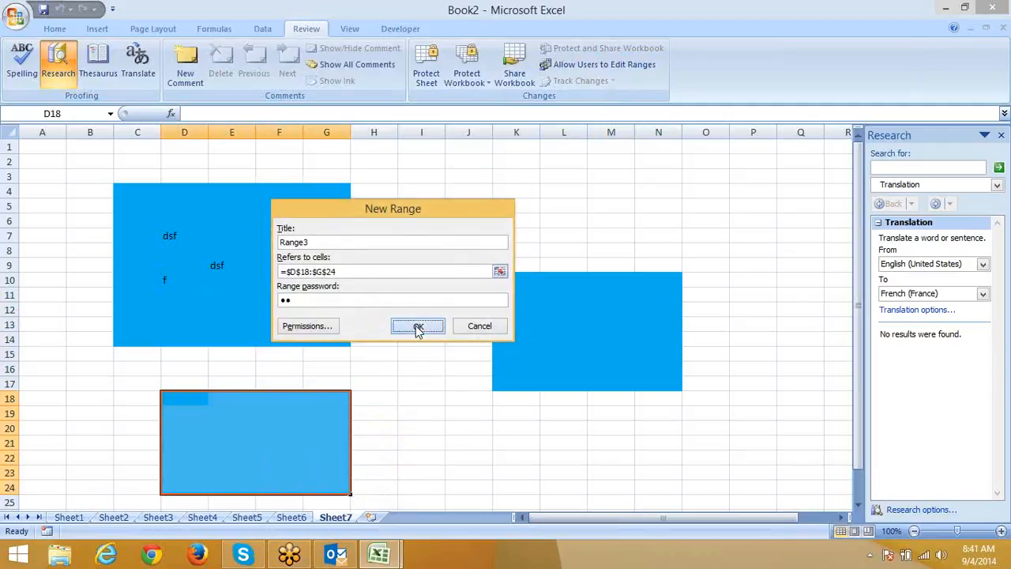
type("12")
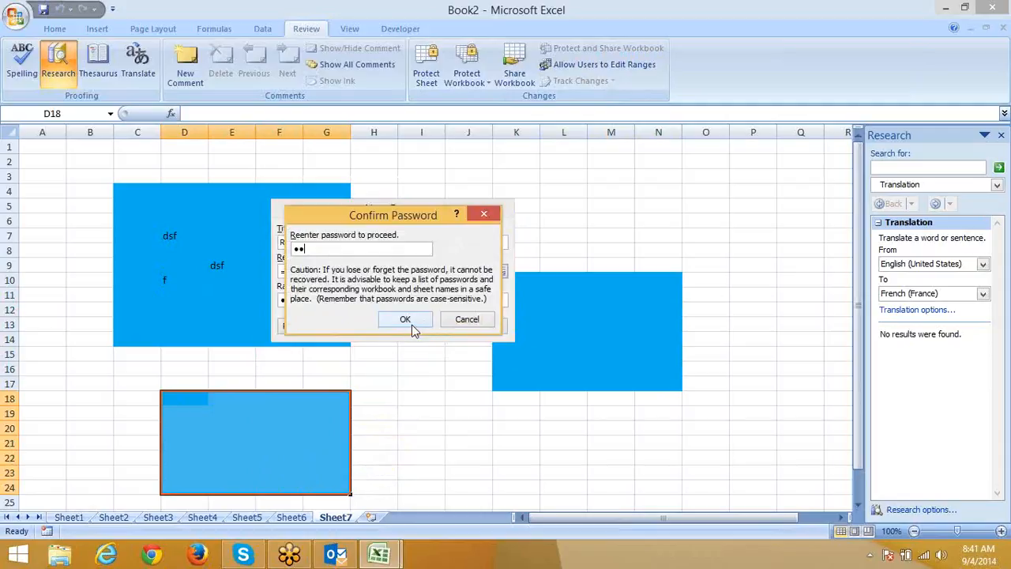
left_click(412, 325)
left_click(502, 348)
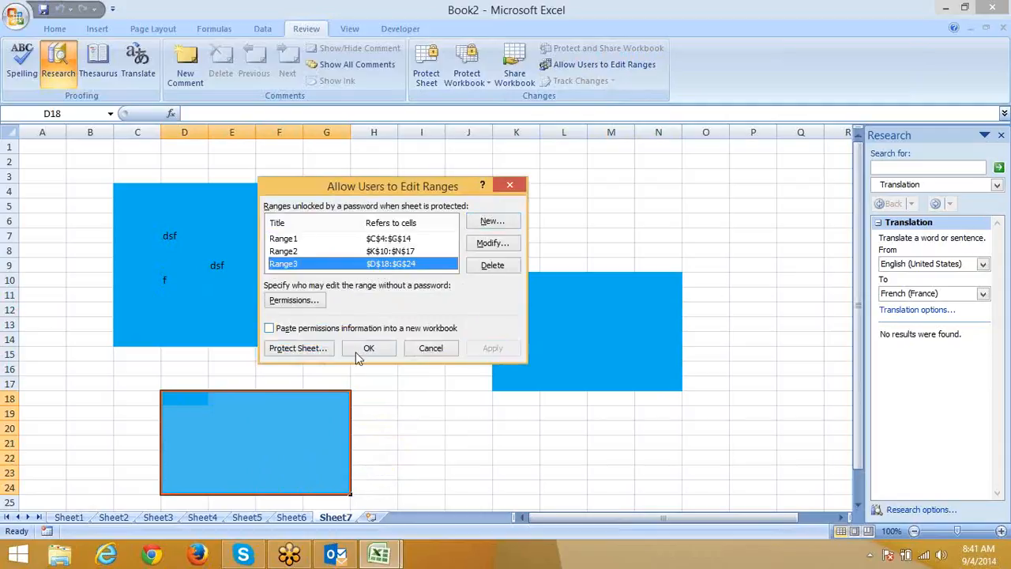
left_click(357, 354)
left_click(675, 323)
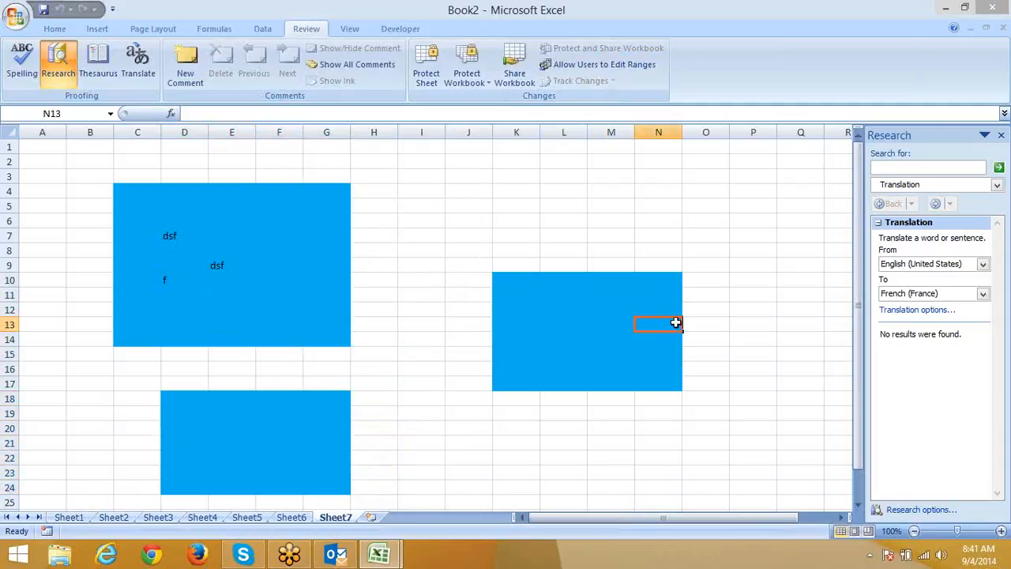
Protect Sheet7, unlock Range1 to enter rwe in F9, and confirm outside cells stay locked.
right_click(334, 521)
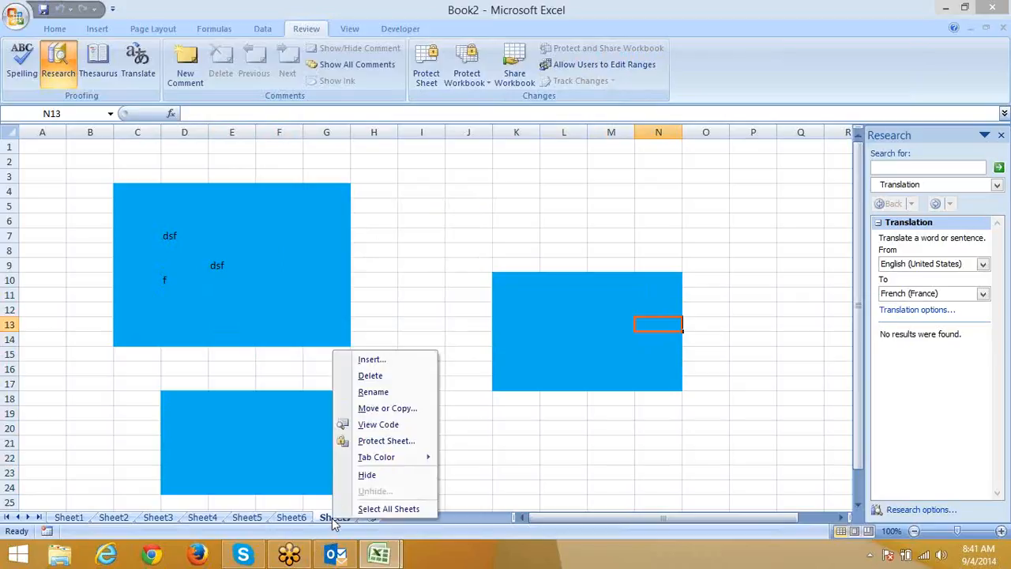
left_click(371, 441)
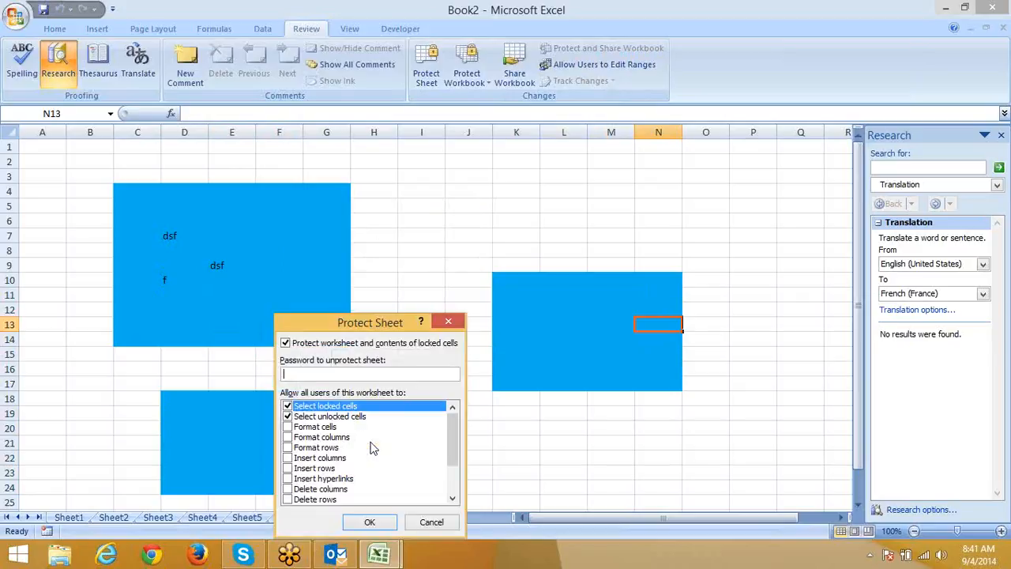
left_click(368, 524)
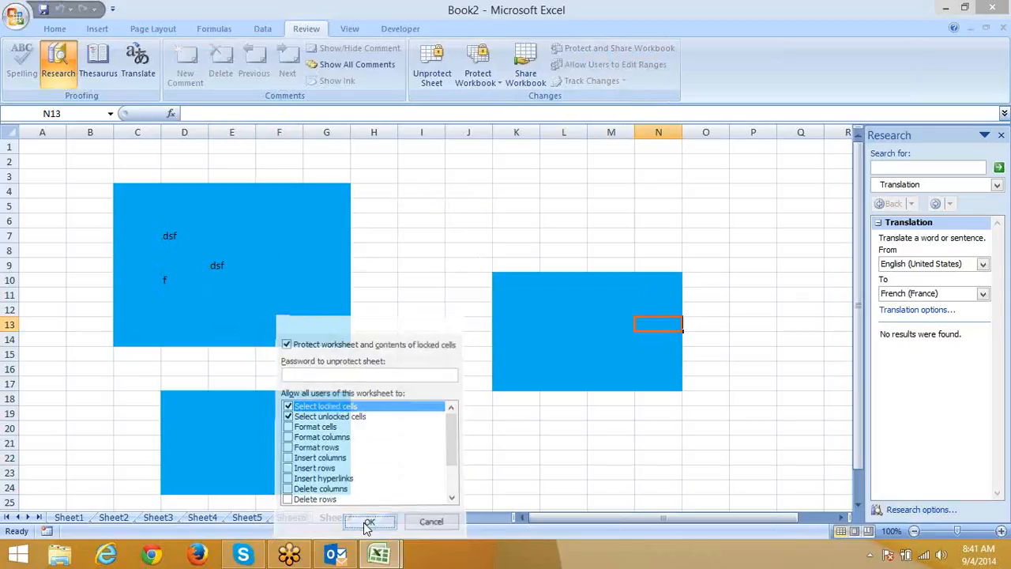
left_click(308, 306)
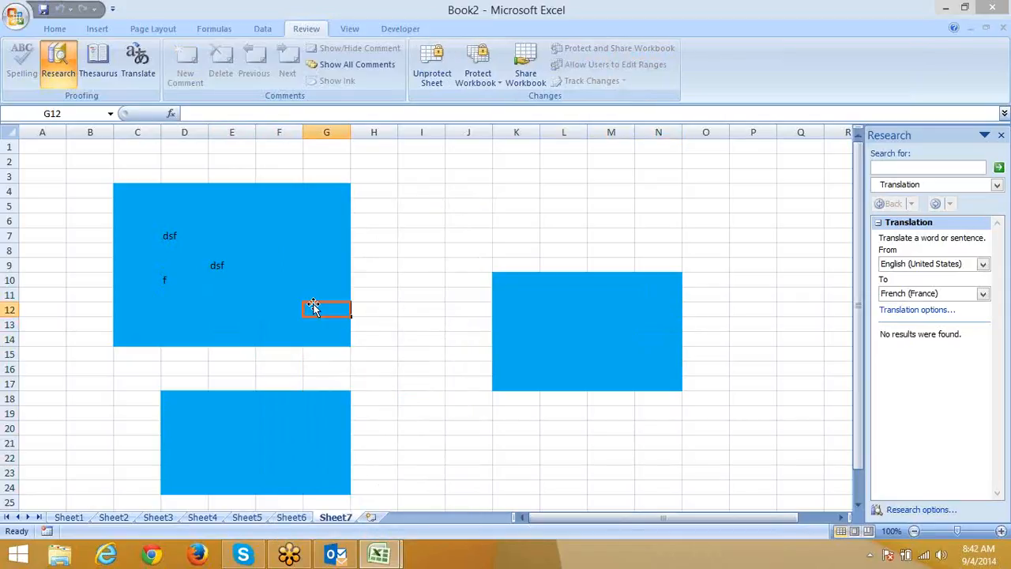
double_click(308, 308)
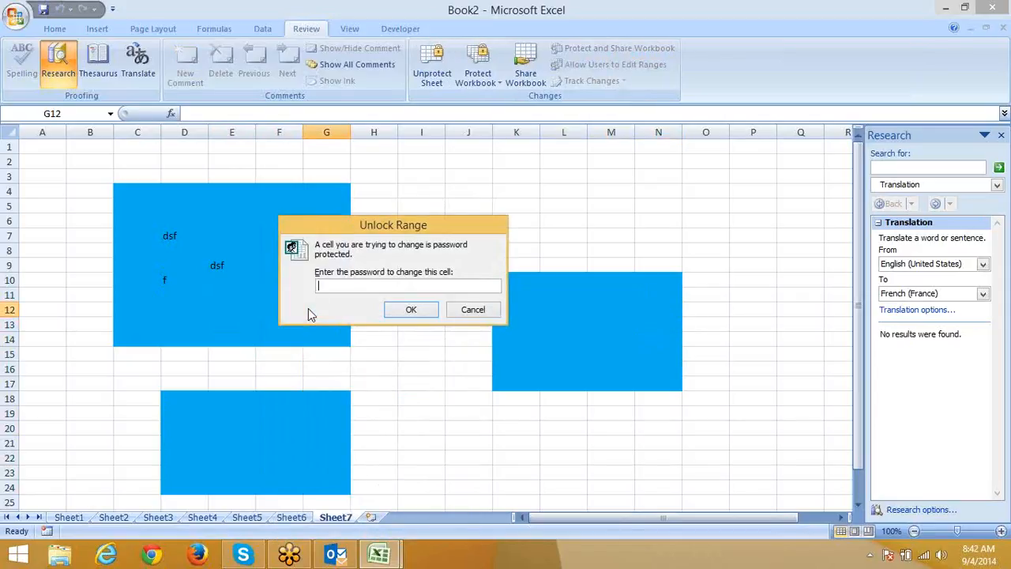
type("1")
left_click(395, 308)
left_click(283, 269)
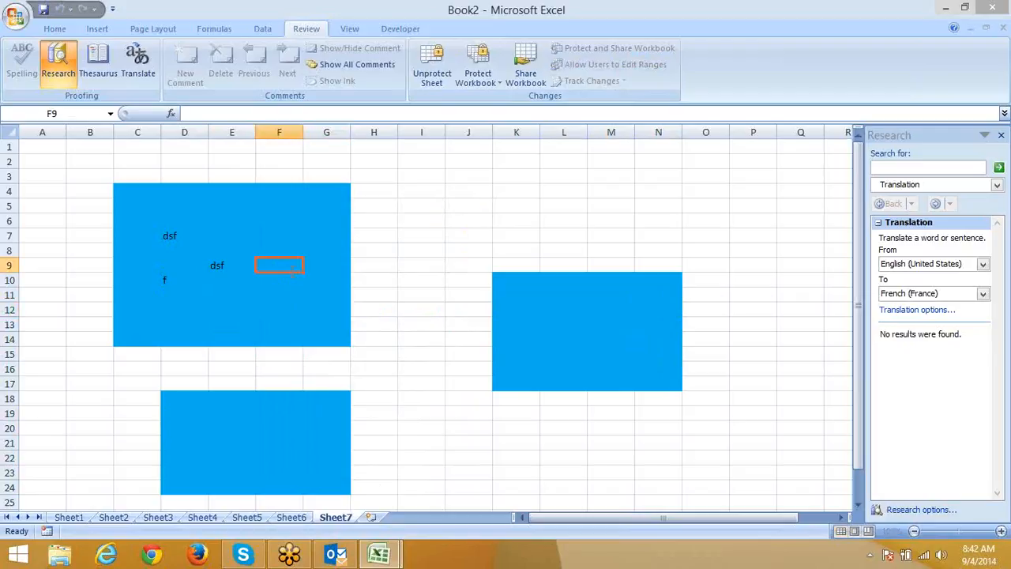
type("rwe")
left_click(305, 322)
left_click(401, 282)
type("d")
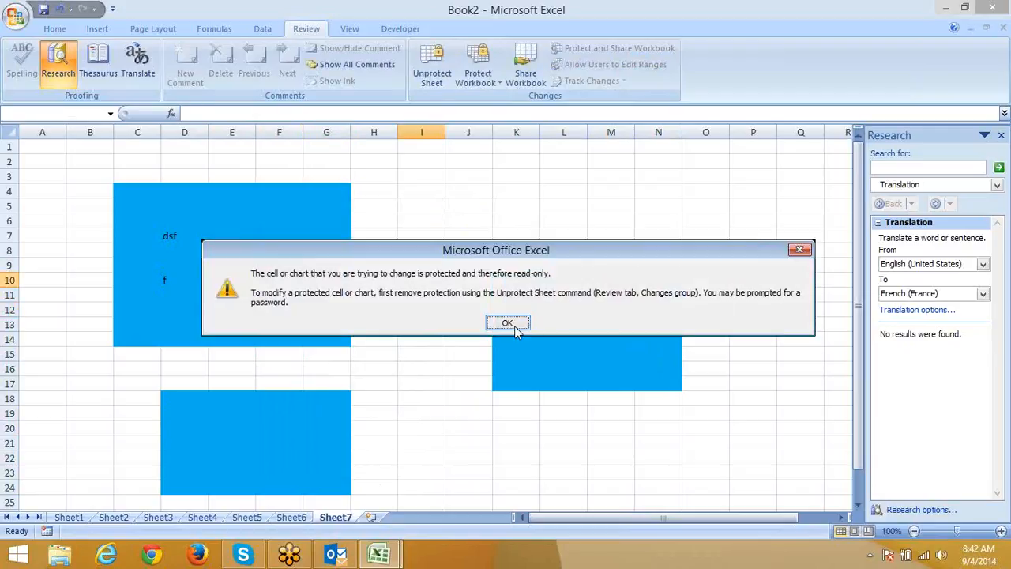
left_click(507, 323)
Unlock Range2 with its password and enter sada in L12, d in L16, das in K14.
left_click(557, 341)
double_click(559, 348)
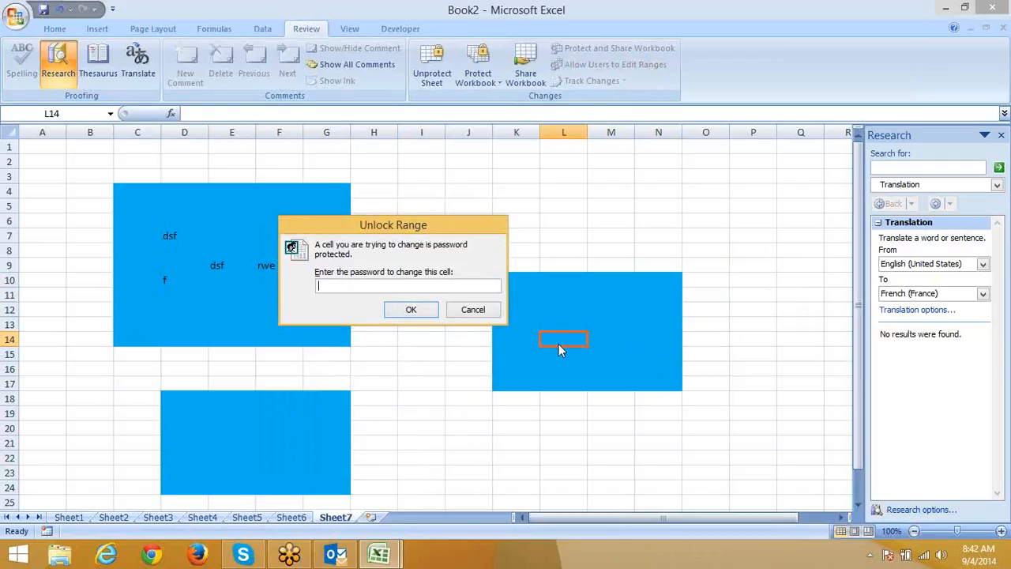
type("••")
left_click(427, 314)
left_click(548, 307)
type("sada")
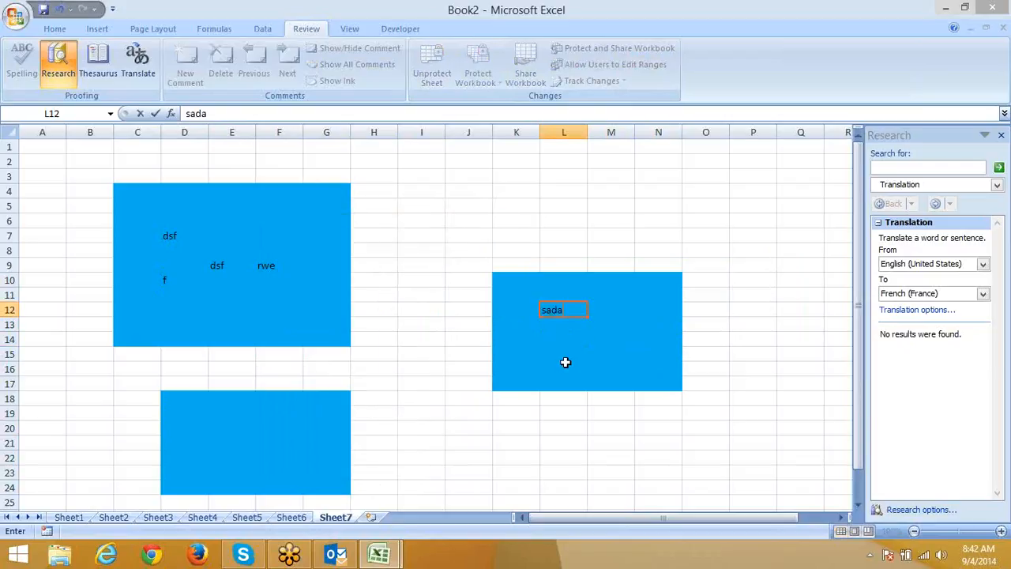
left_click(564, 365)
type("d")
left_click(523, 338)
type("das")
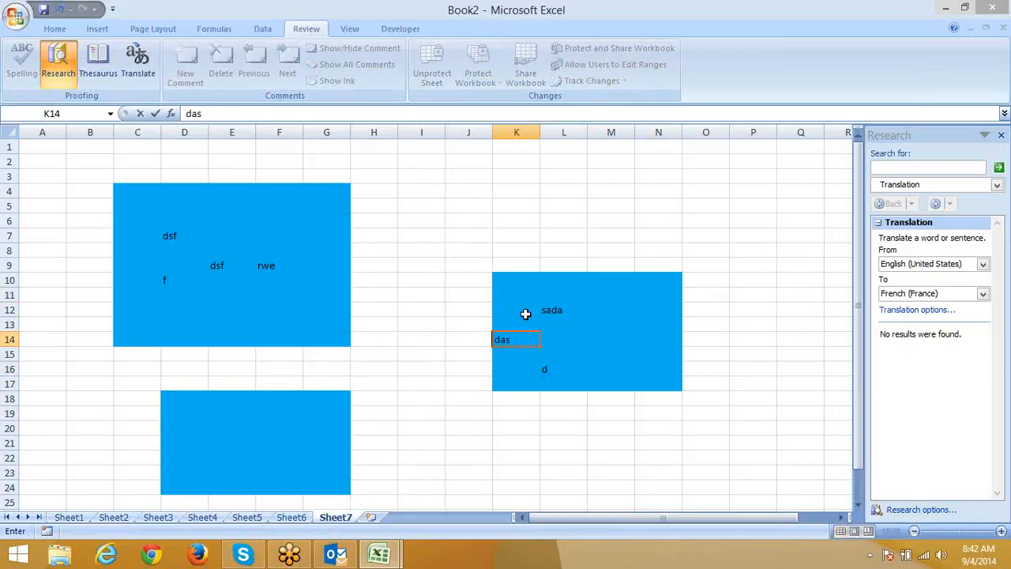
left_click(525, 314)
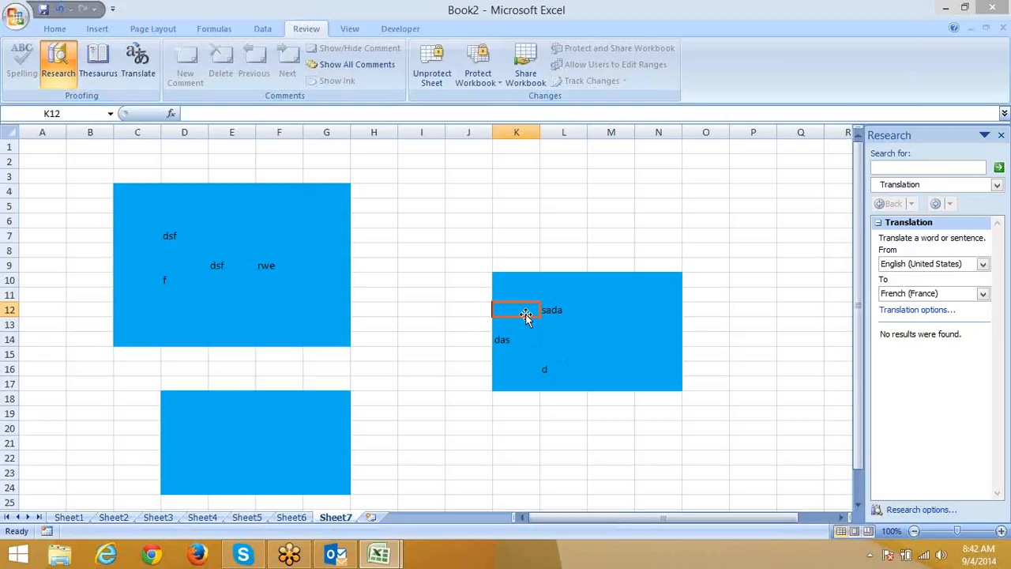
Close the Research pane and return to cell A2.
left_click(422, 345)
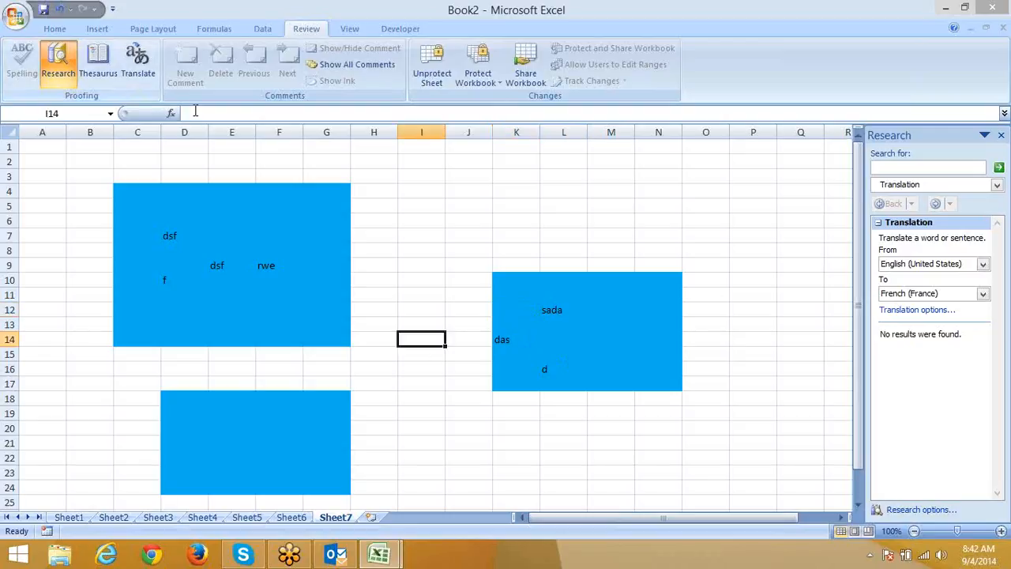
left_click(319, 164)
left_click(58, 63)
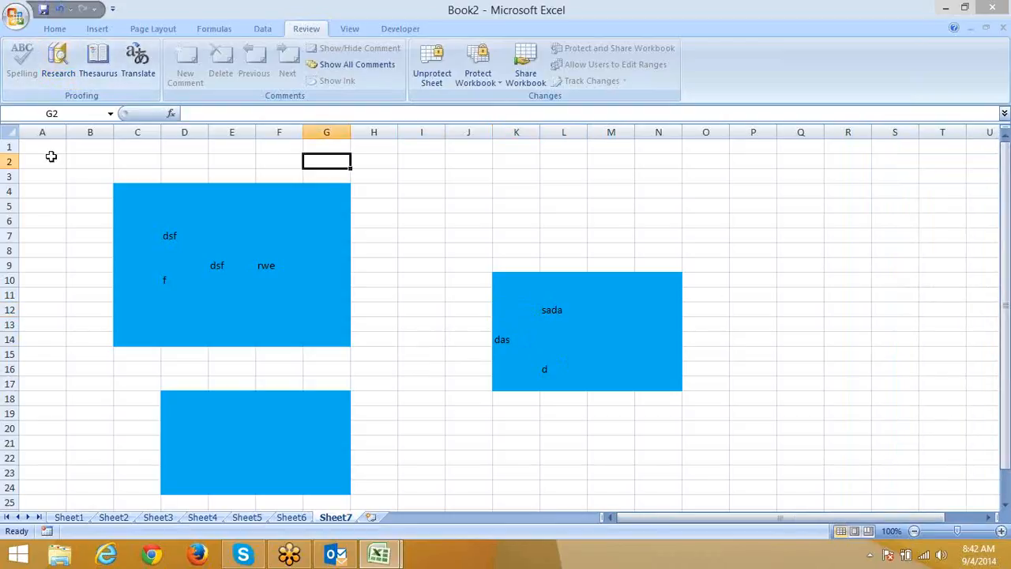
left_click(51, 156)
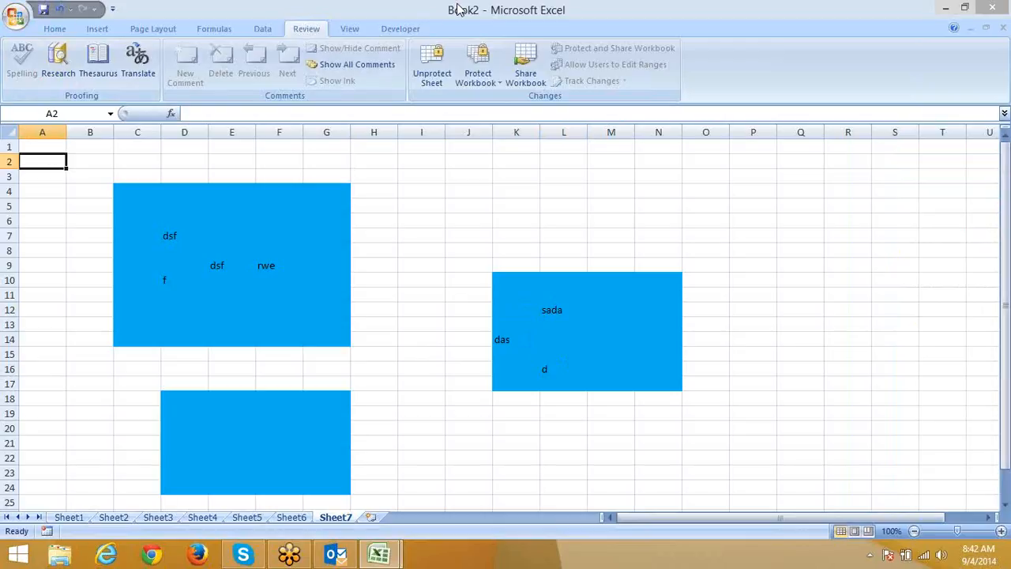
Open the file password settings from Book2's Save As dialog.
left_click(16, 16)
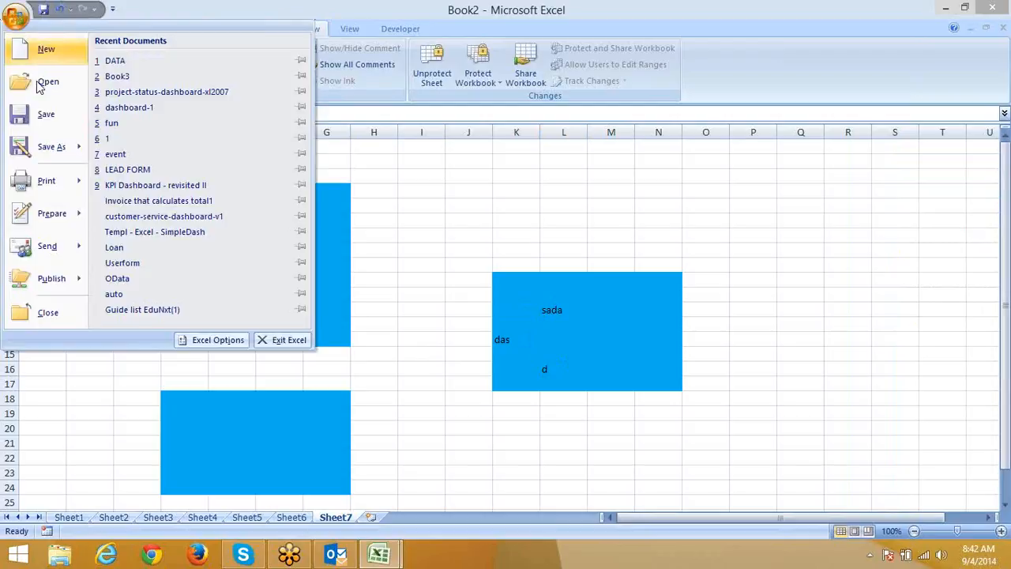
left_click(41, 114)
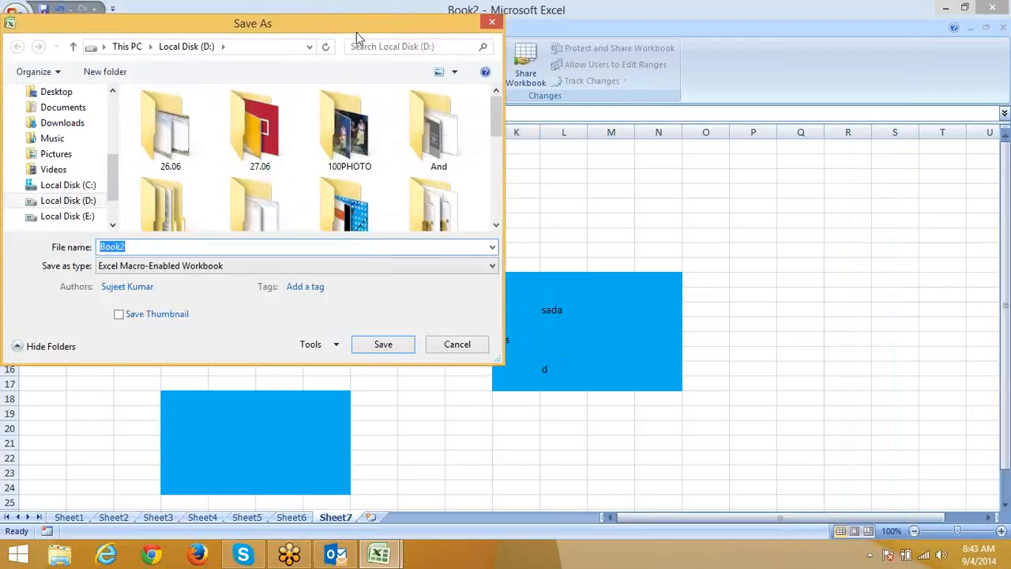
left_click_drag(355, 30, 489, 45)
left_click(461, 363)
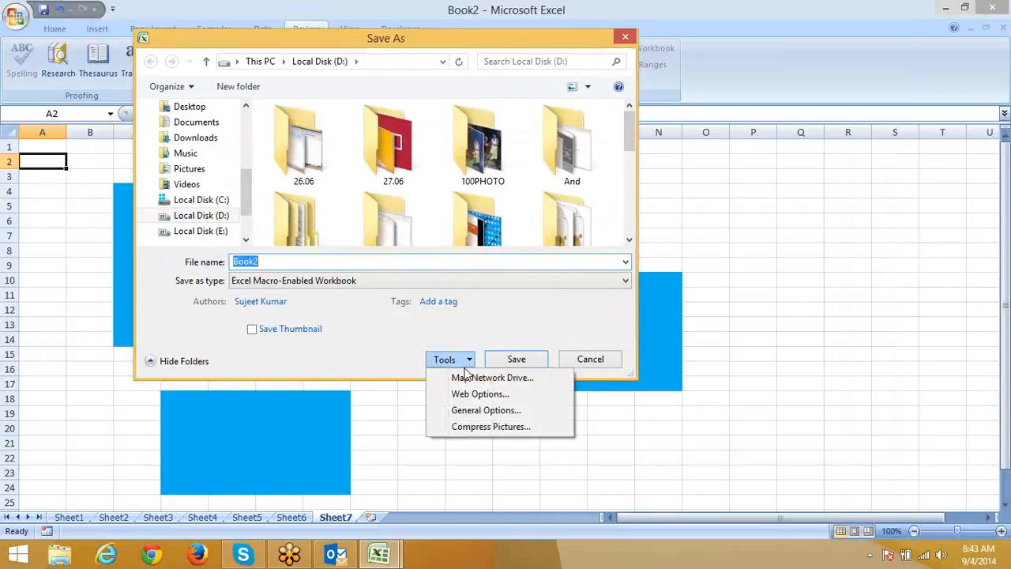
left_click(472, 415)
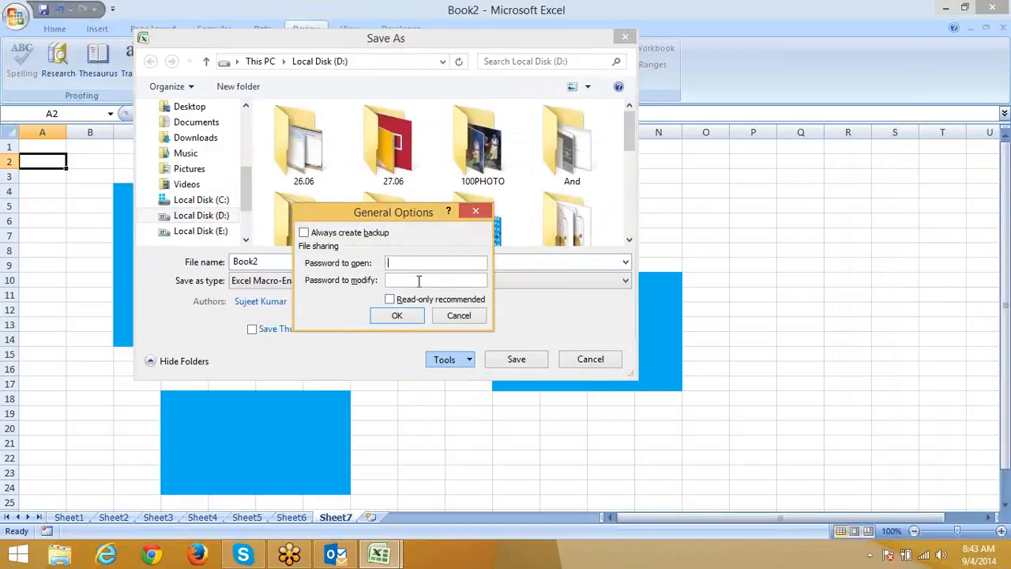
Cancel the password settings and Save As without saving, then switch to the DATA workbook.
left_click(458, 315)
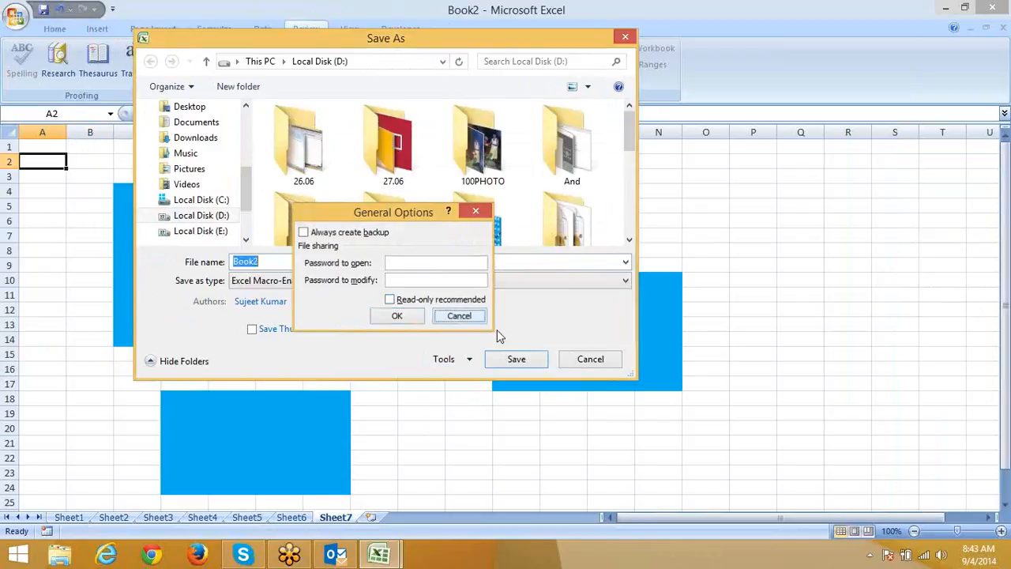
left_click(592, 362)
mouse_move(378, 551)
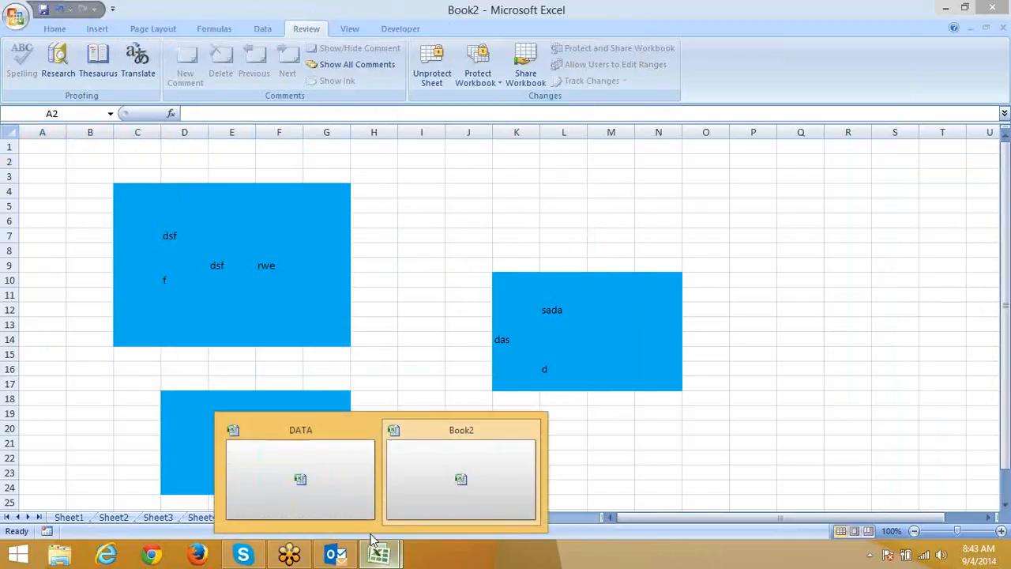
left_click(353, 505)
left_click(298, 190)
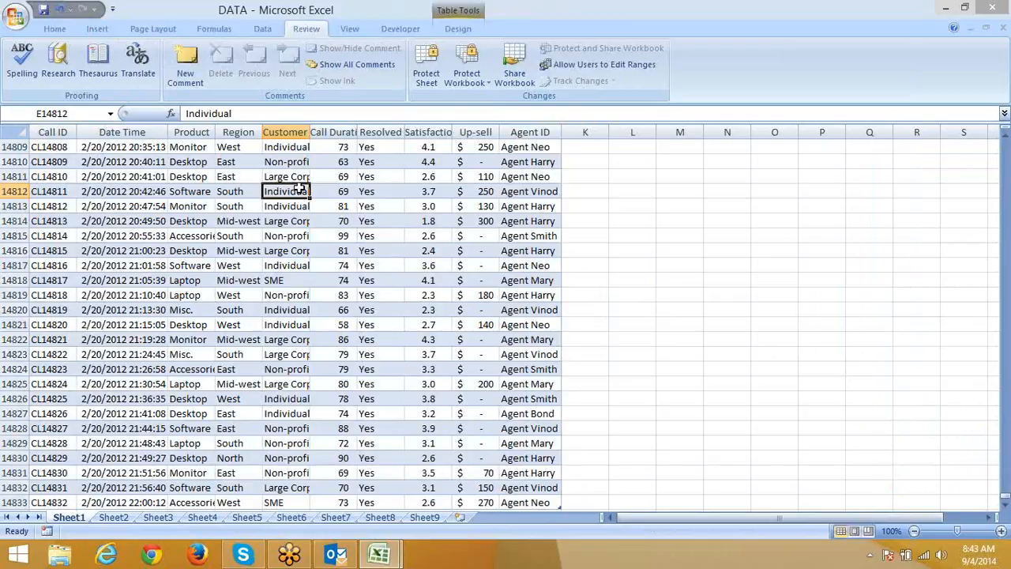
left_click(16, 16)
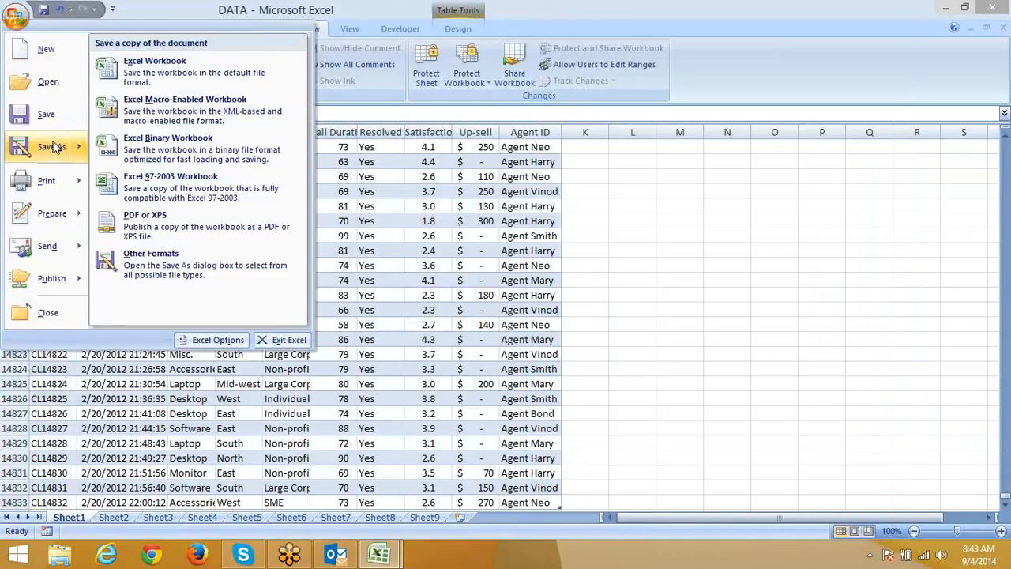
left_click(51, 147)
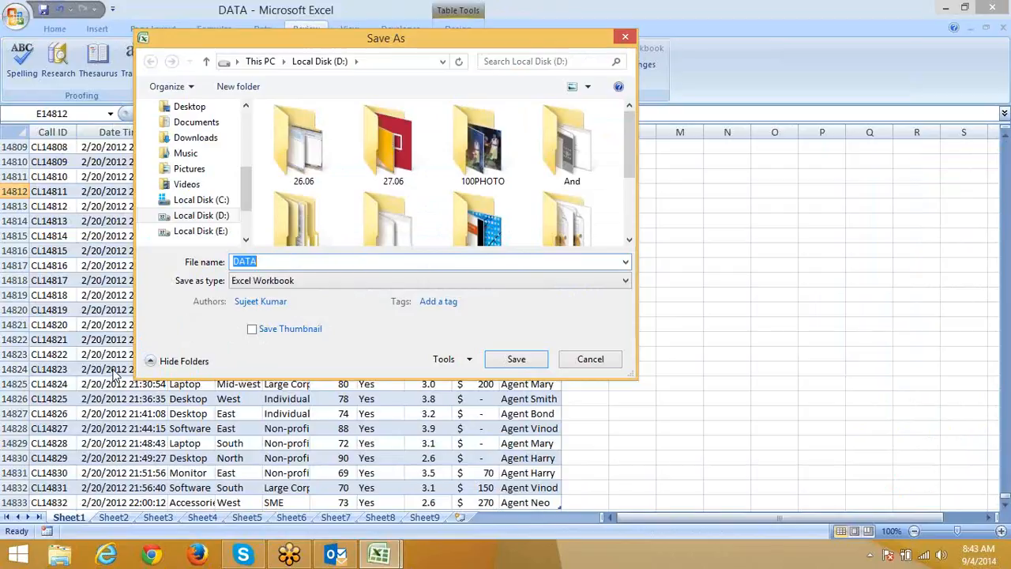
left_click(590, 359)
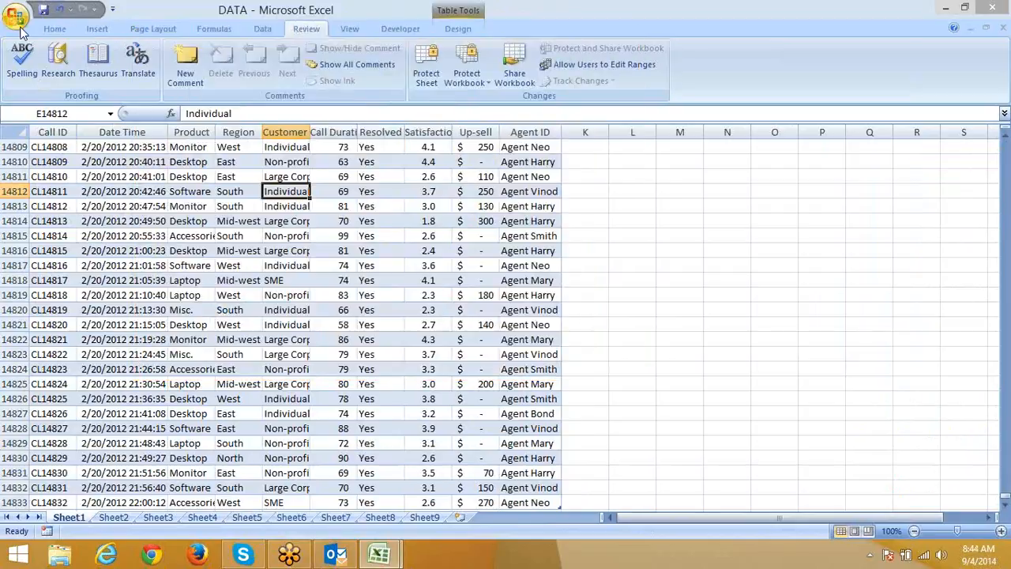
Open Encrypt Document in Excel 2007, start a blank Excel 2013 workbook, and cancel the prompt.
left_click(20, 28)
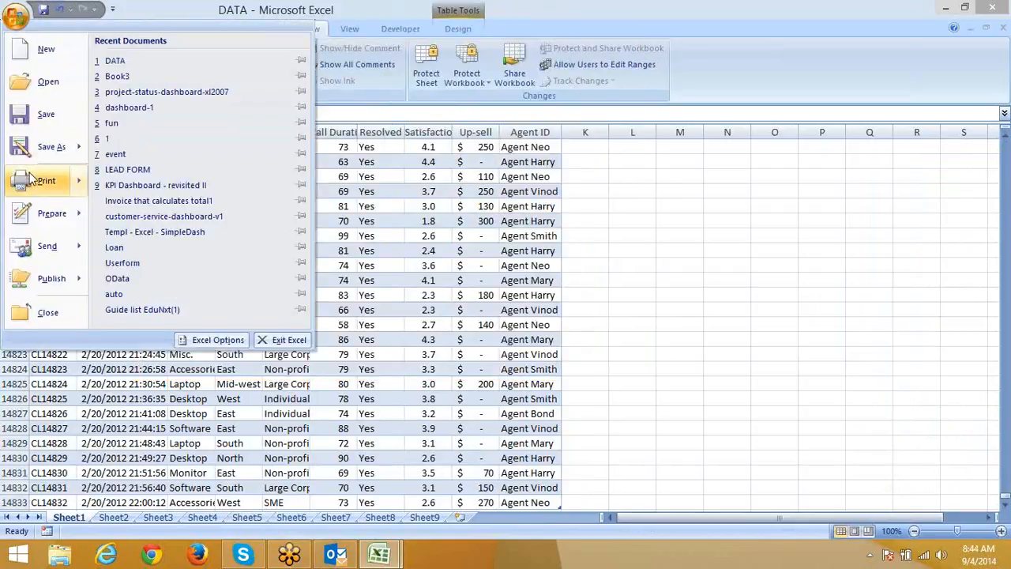
mouse_move(41, 216)
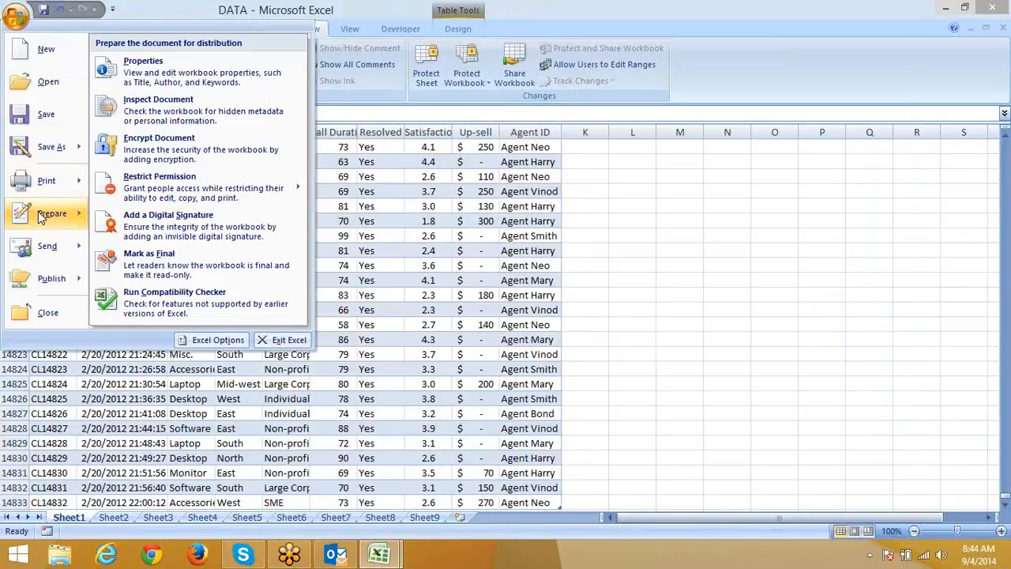
left_click(134, 154)
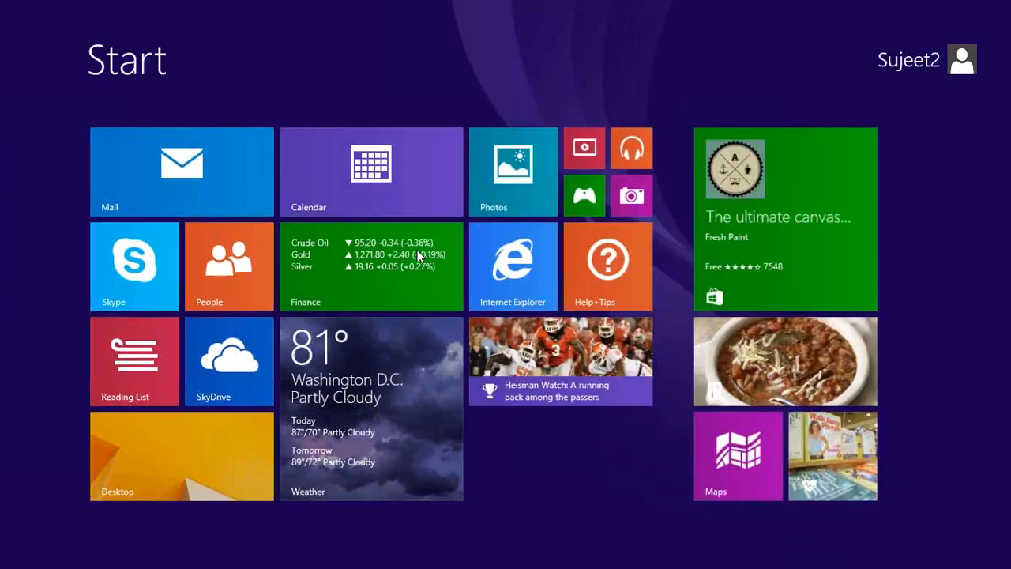
type("2013")
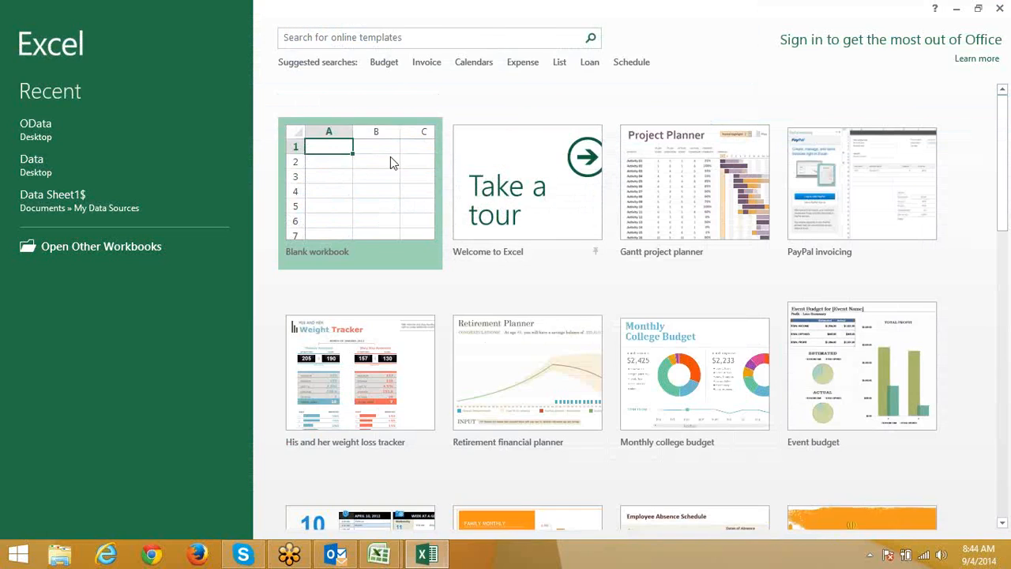
left_click(390, 158)
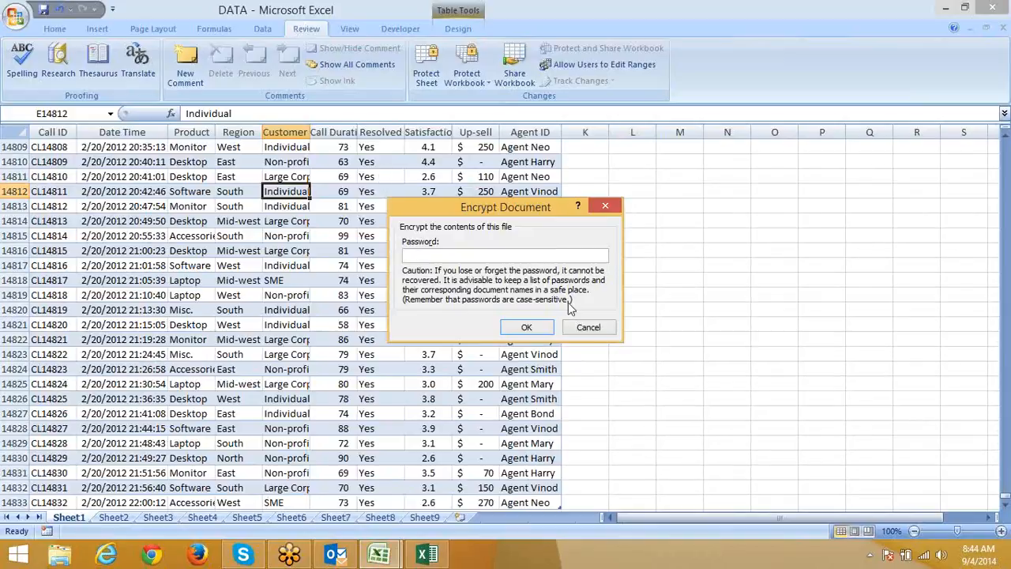
left_click(589, 327)
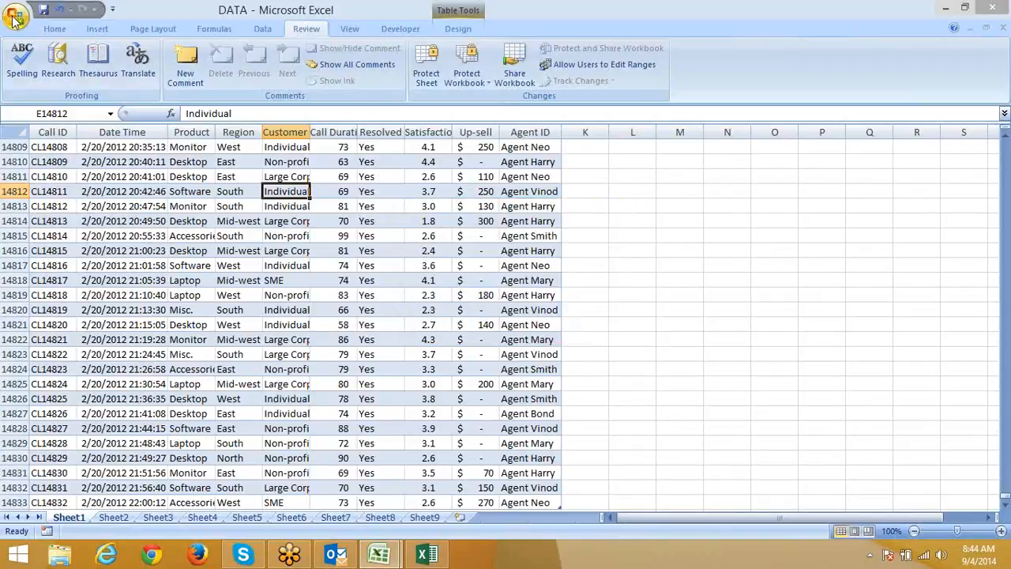
Reopen Prepare > Encrypt Document, cancel without a password, then switch to the blank Excel 2013 workbook.
left_click(20, 22)
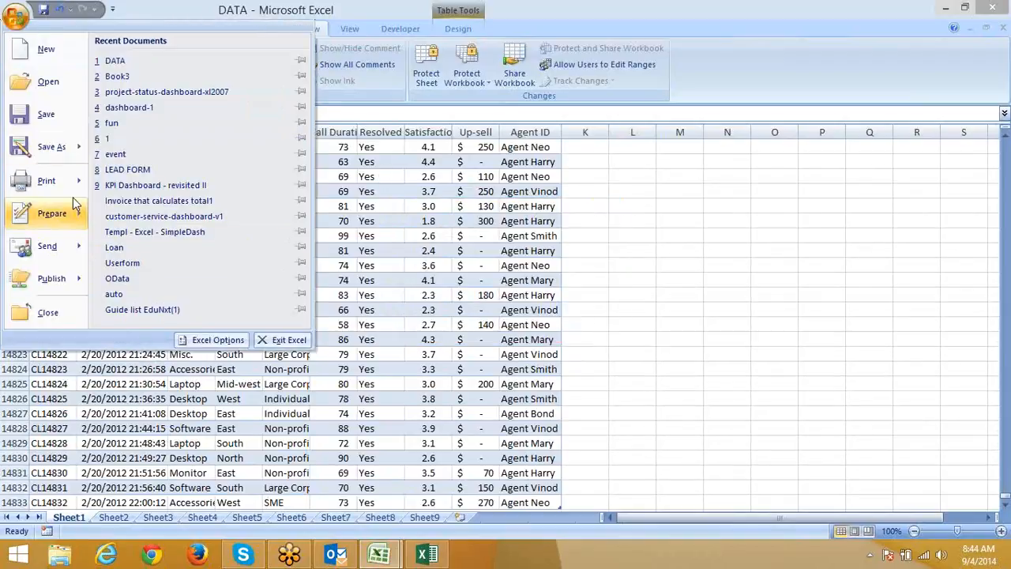
mouse_move(52, 212)
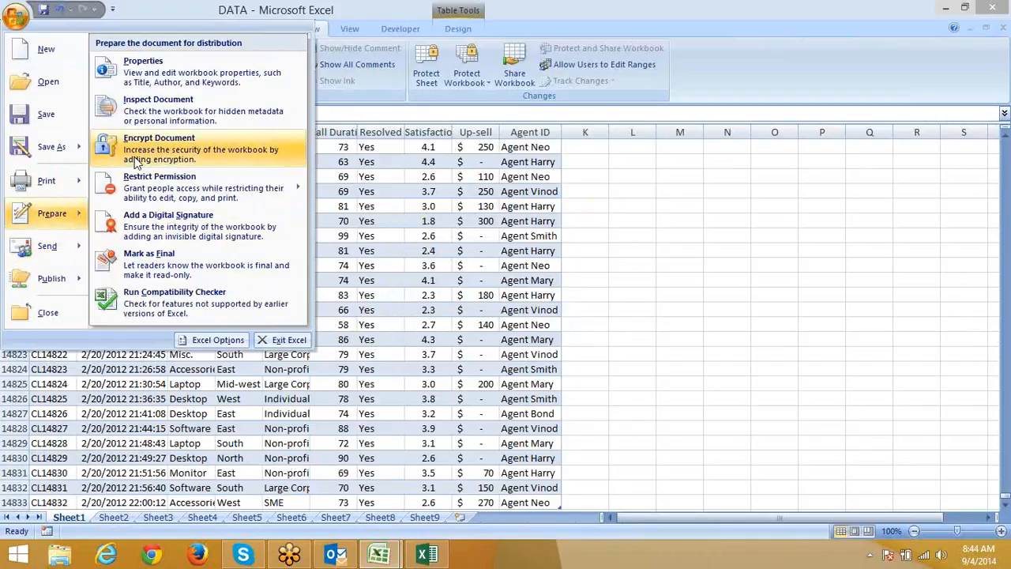
left_click(136, 162)
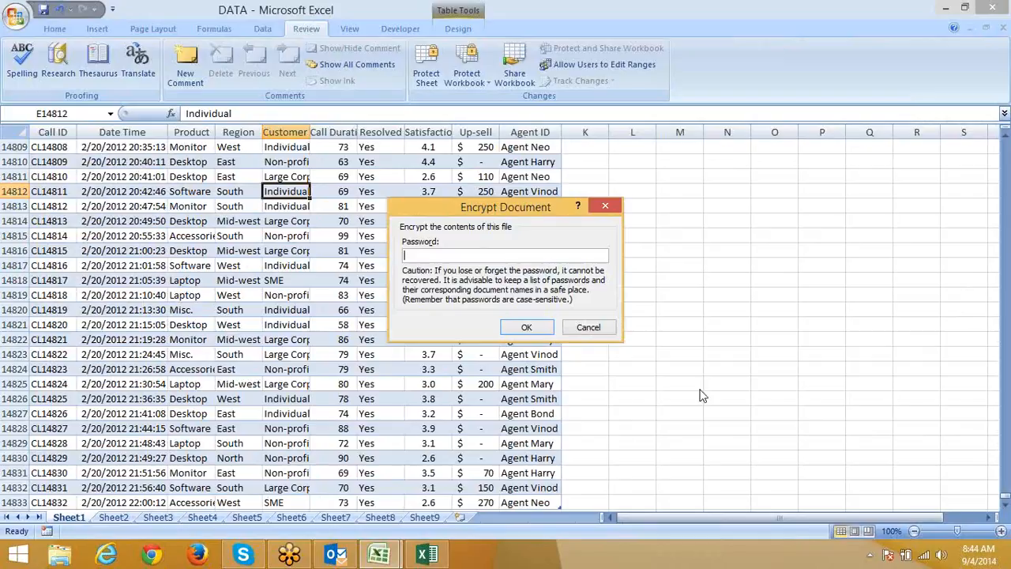
left_click(613, 328)
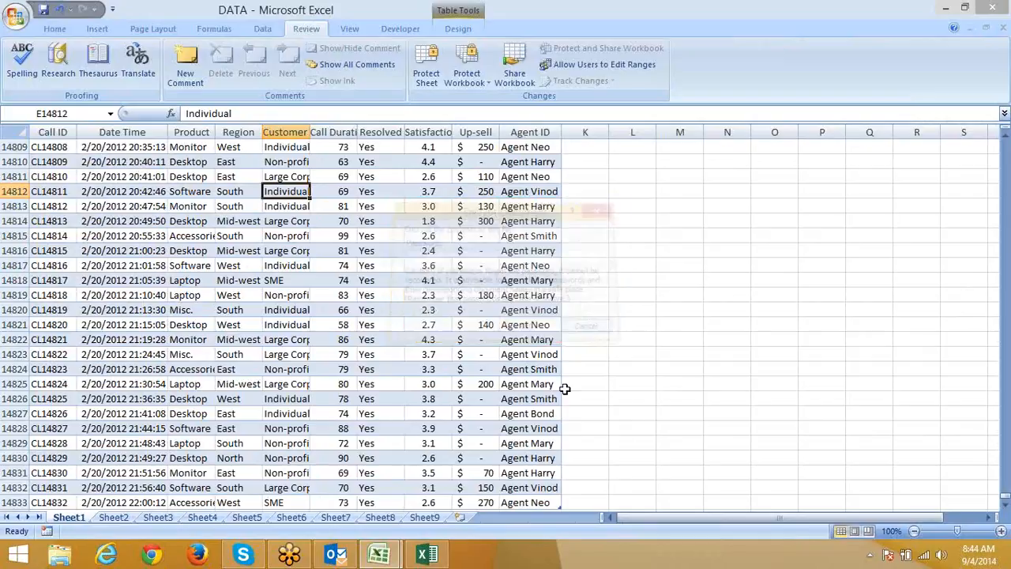
left_click(427, 554)
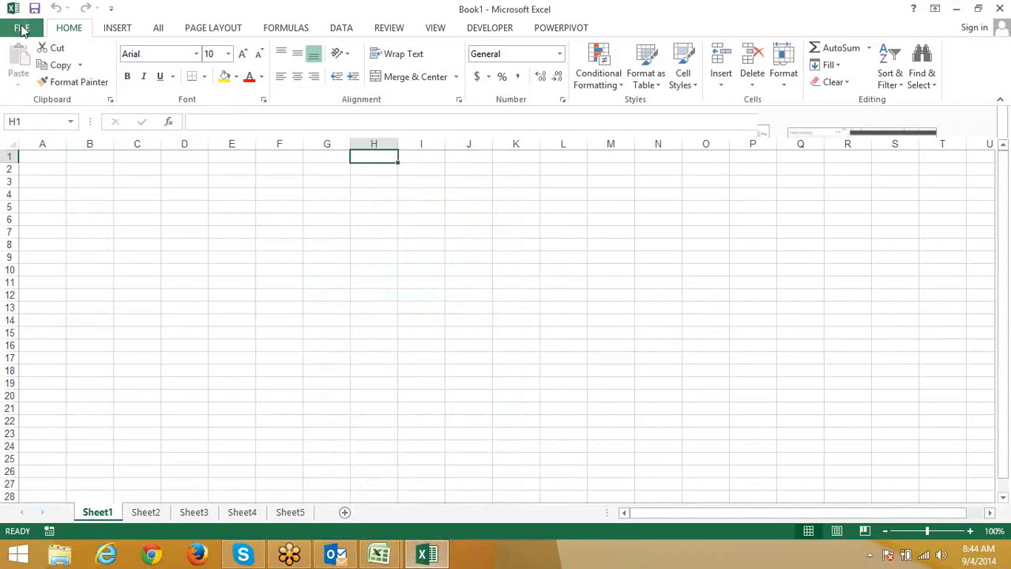
Open Info > Protect Workbook > Encrypt with Password and cancel without setting a password.
left_click(22, 27)
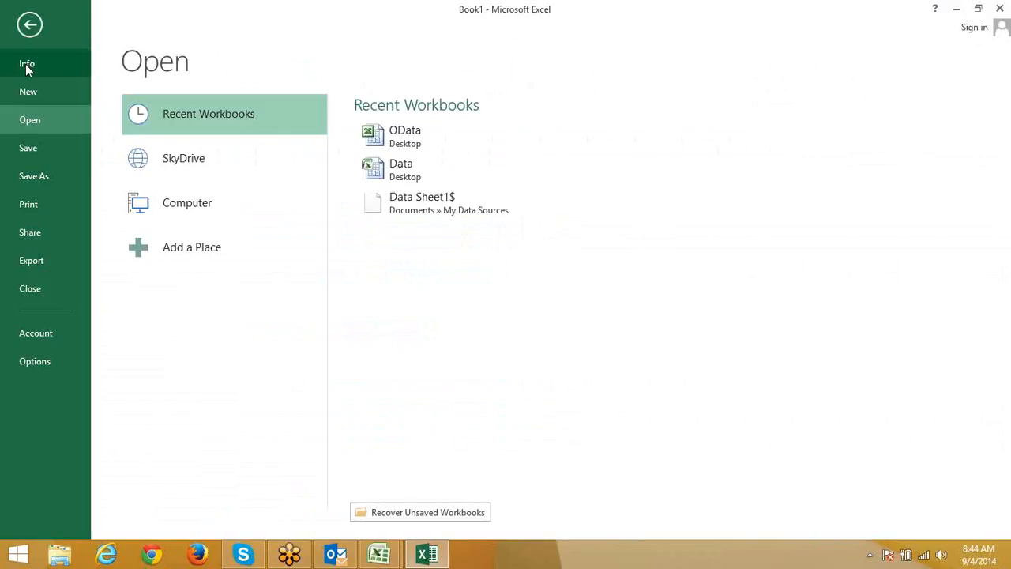
left_click(27, 67)
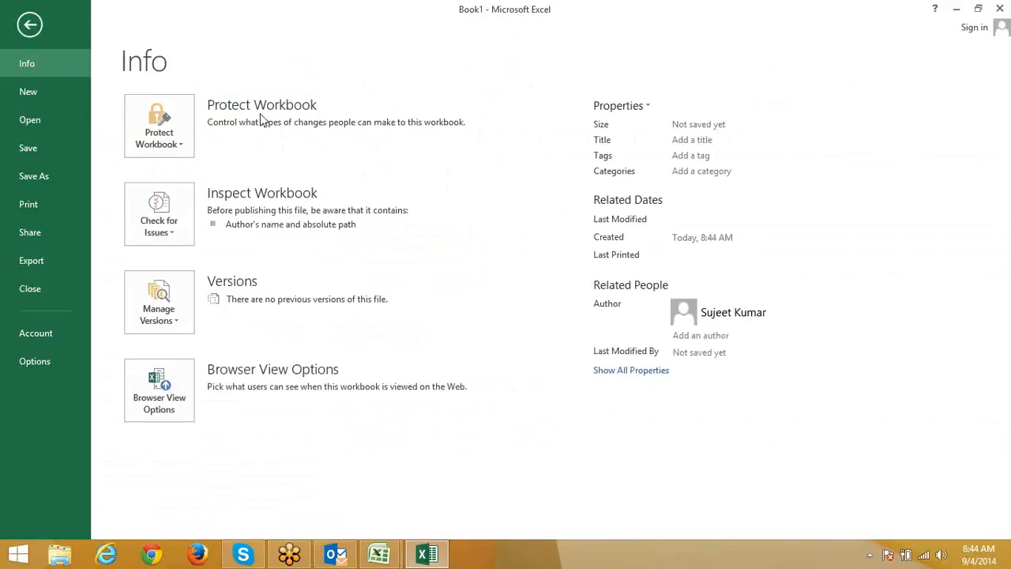
left_click(181, 146)
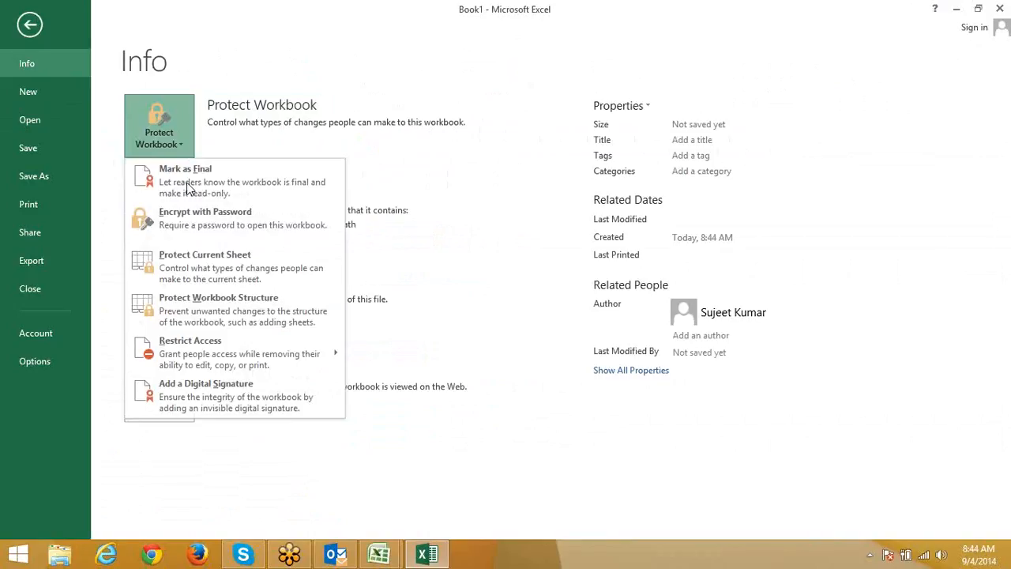
left_click(191, 227)
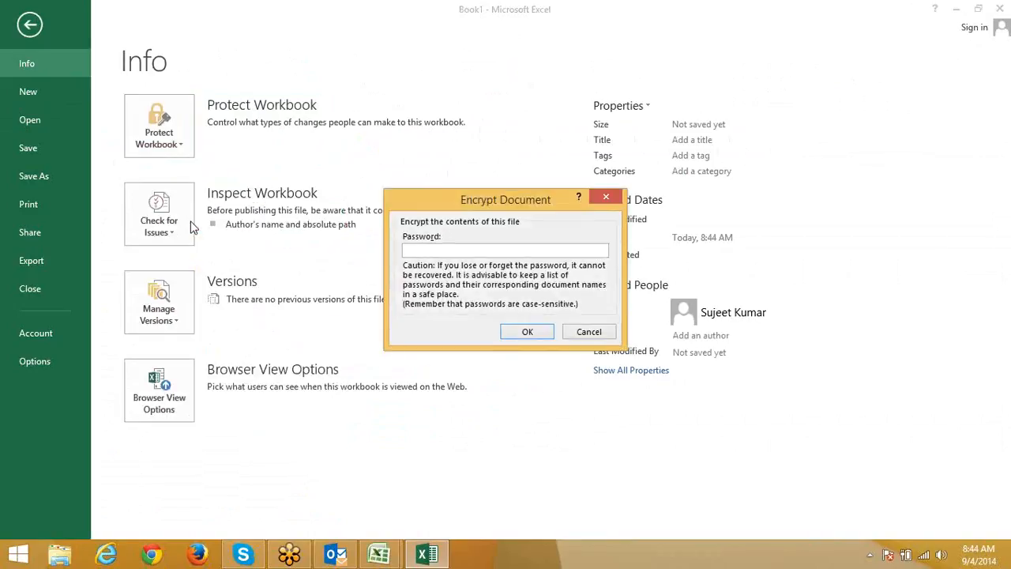
left_click(582, 334)
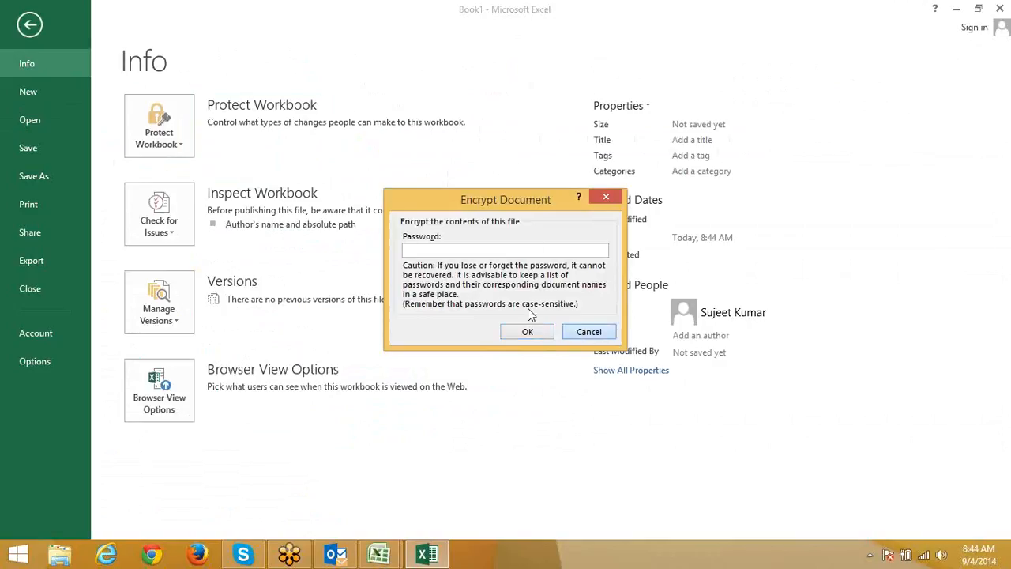
Close the Protect Workbook options and return to Sheet7 of Book2 in Excel 2007.
left_click(187, 134)
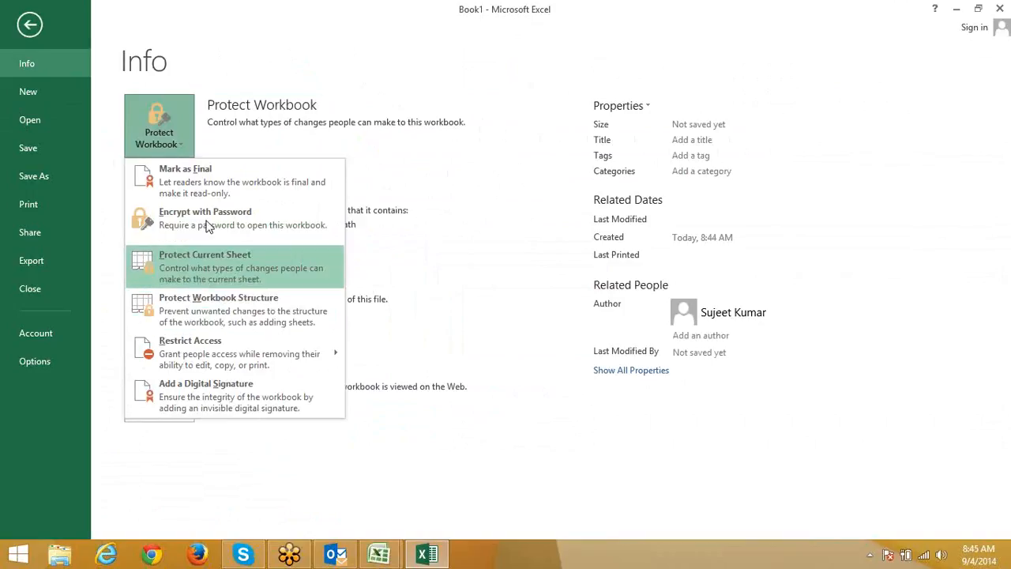
left_click(463, 186)
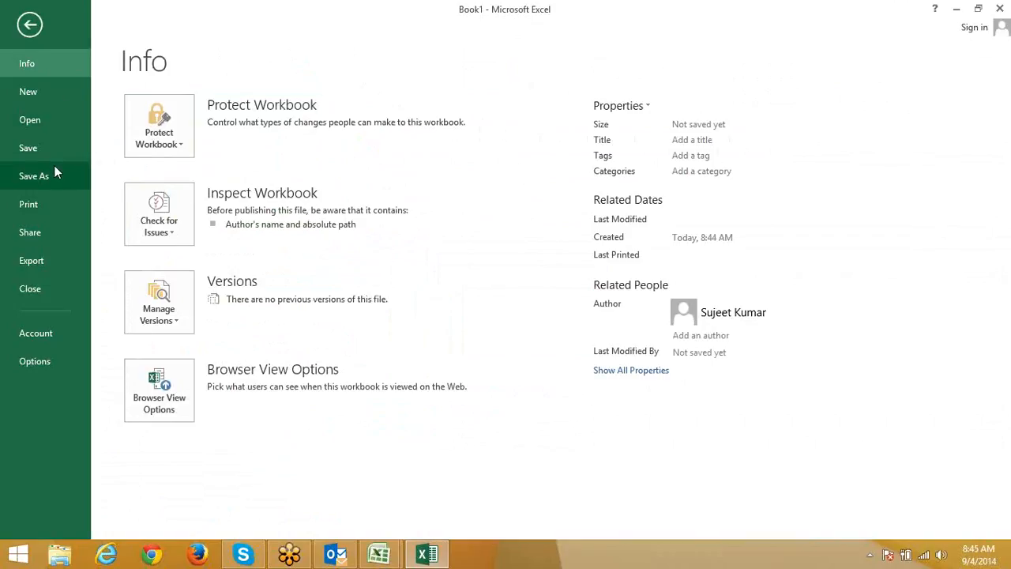
mouse_move(385, 553)
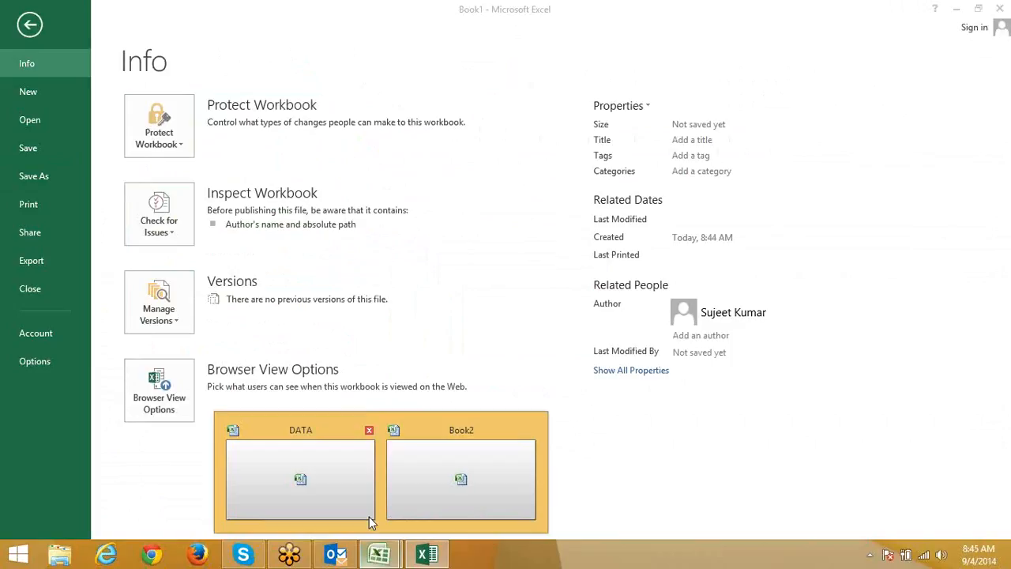
left_click(418, 485)
left_click(465, 206)
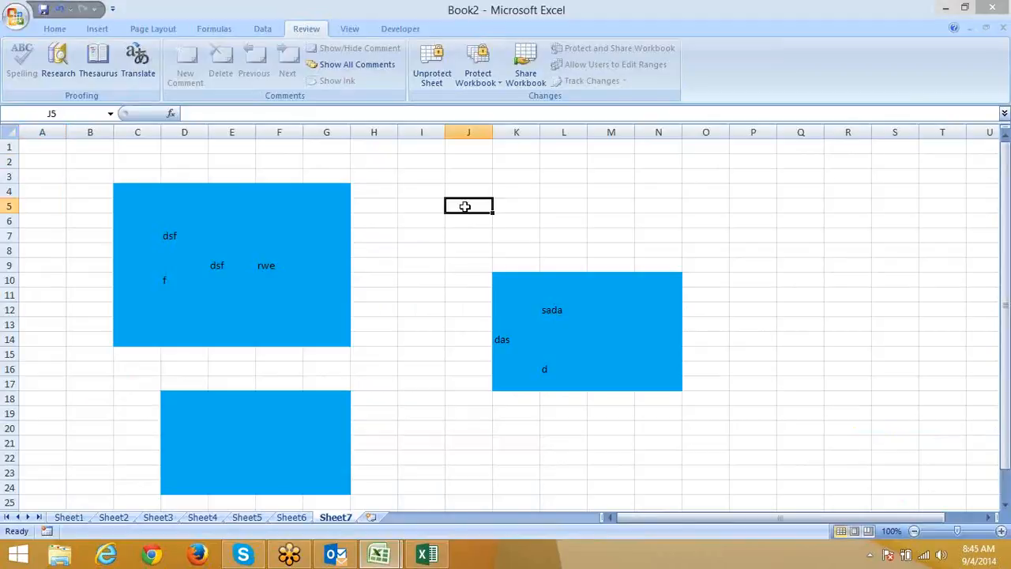